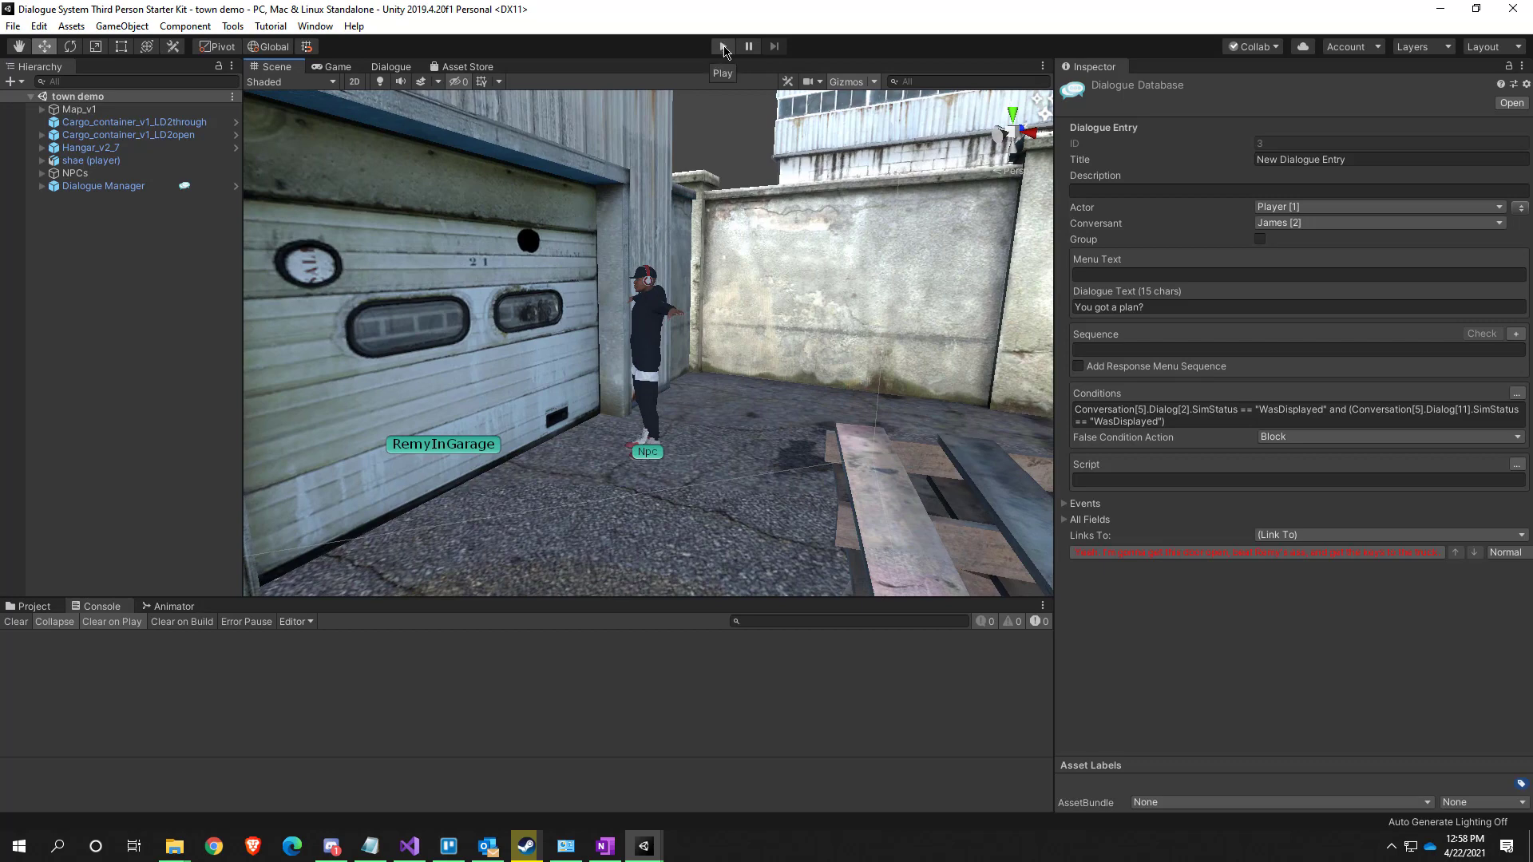
# Run the game in play mode, walk the player to James by the garage door and start the conversation
pyautogui.click(723, 47)
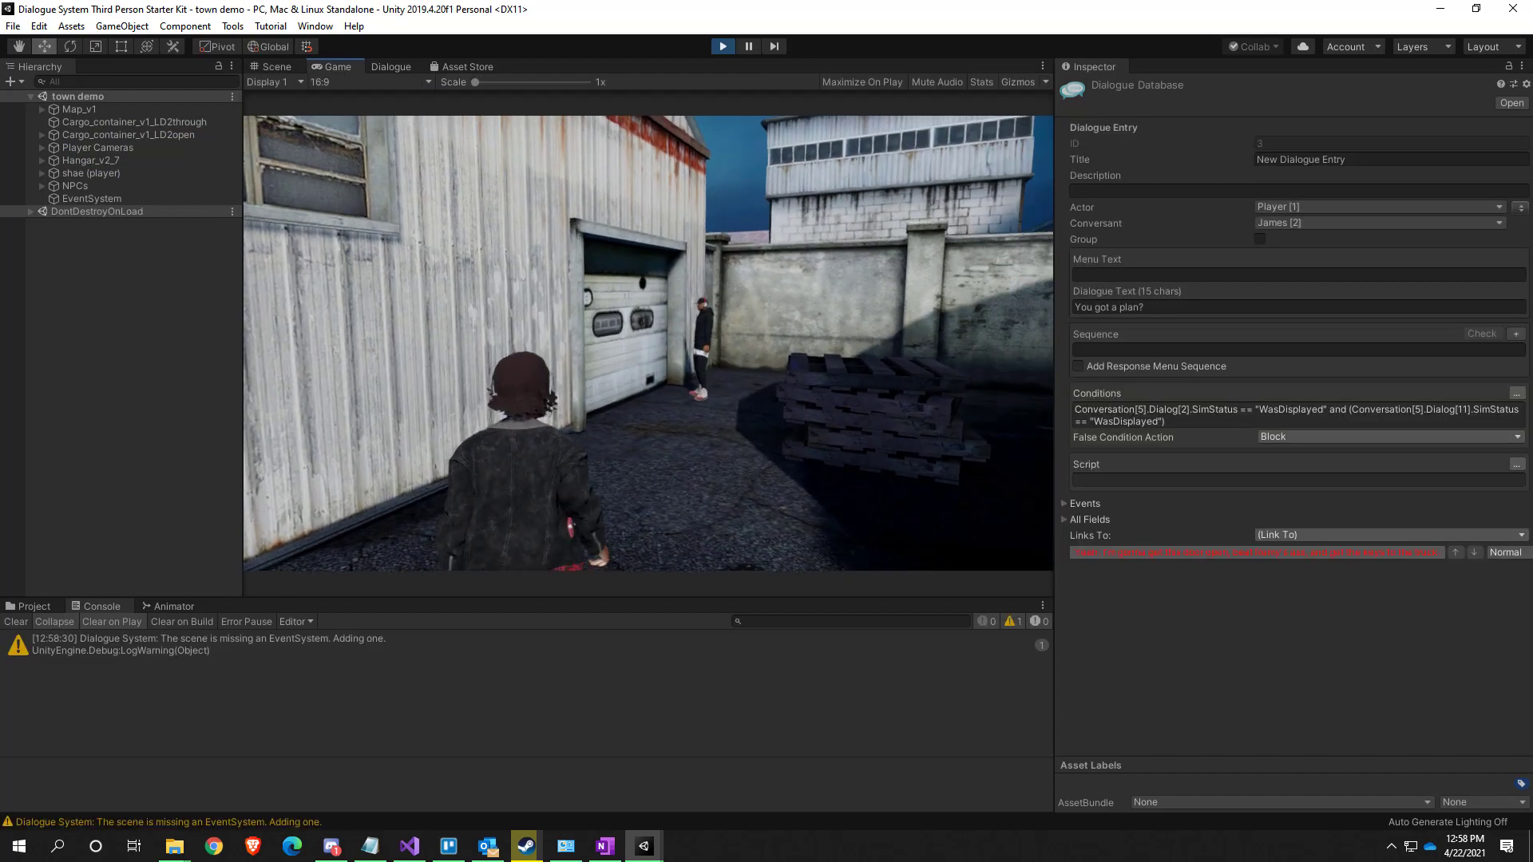
pyautogui.press('w')
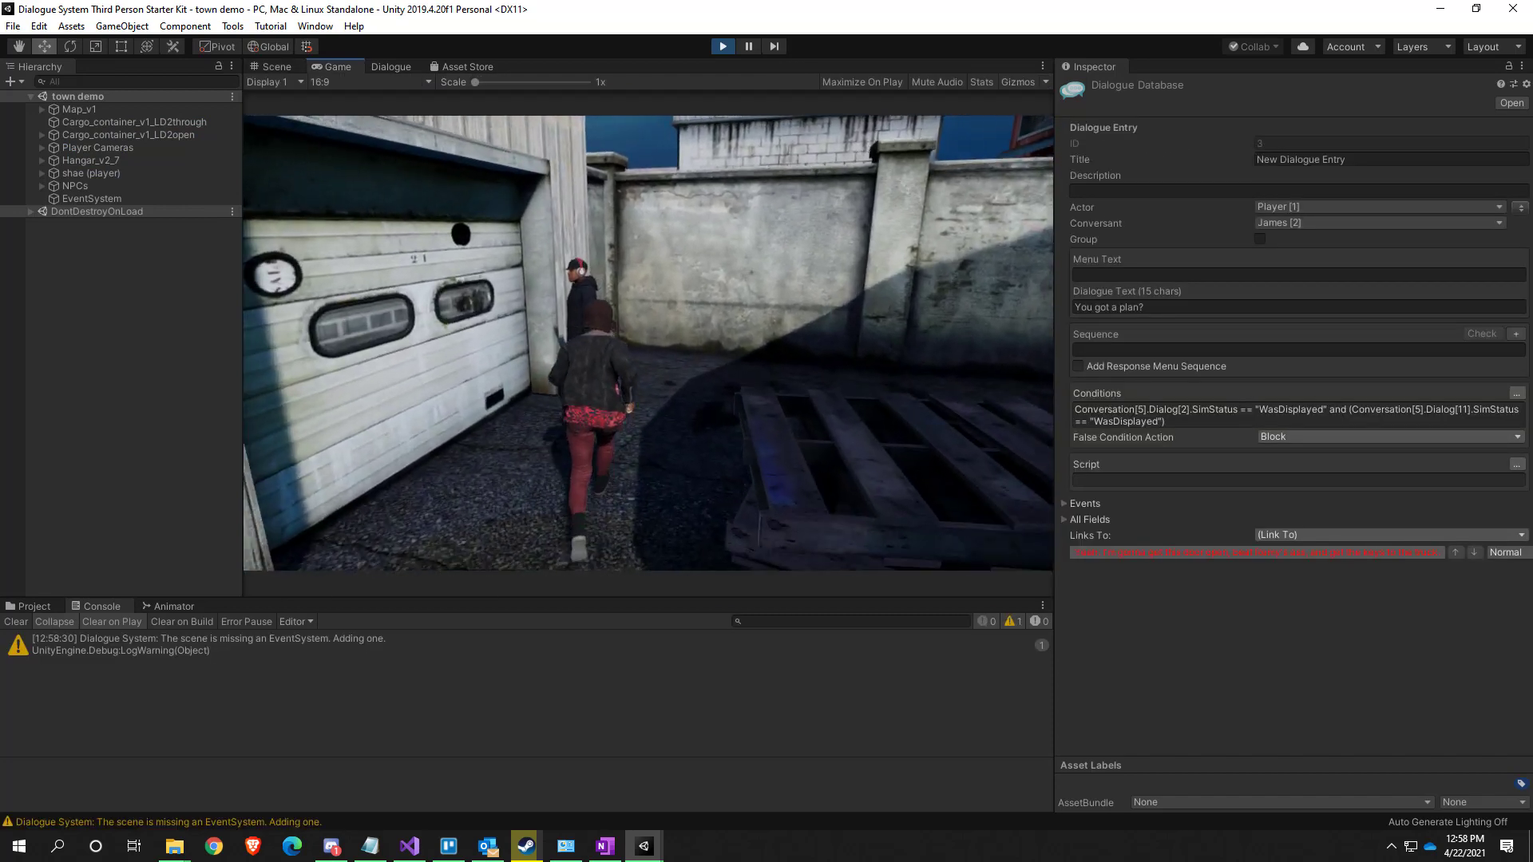
pyautogui.press('space')
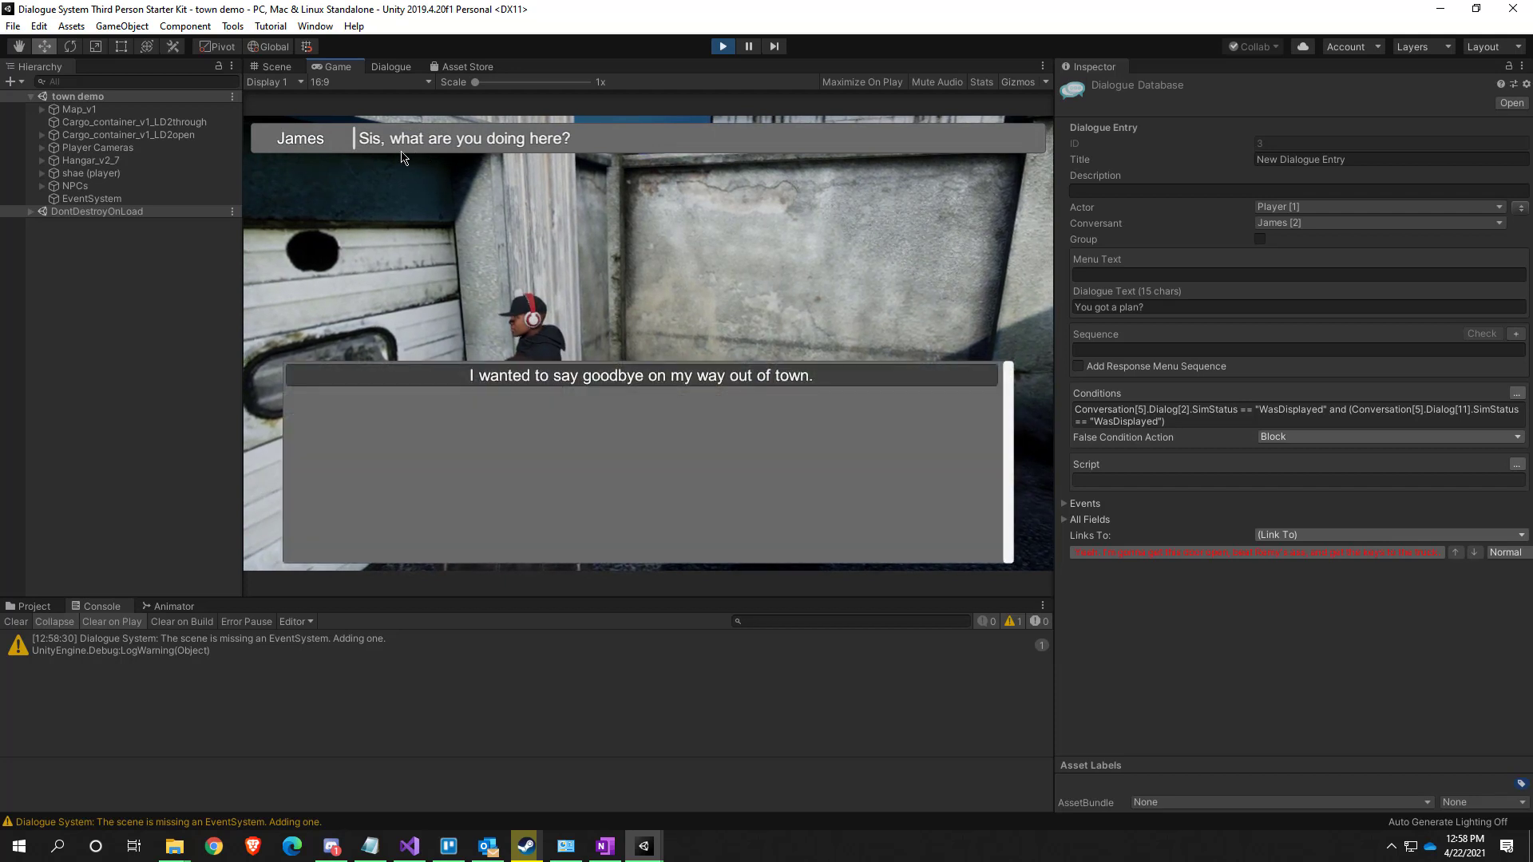
# Play through James's dialogue, asking about the garage, "Better than outside?" and "You got a plan?", and open the quest journal
pyautogui.click(573, 376)
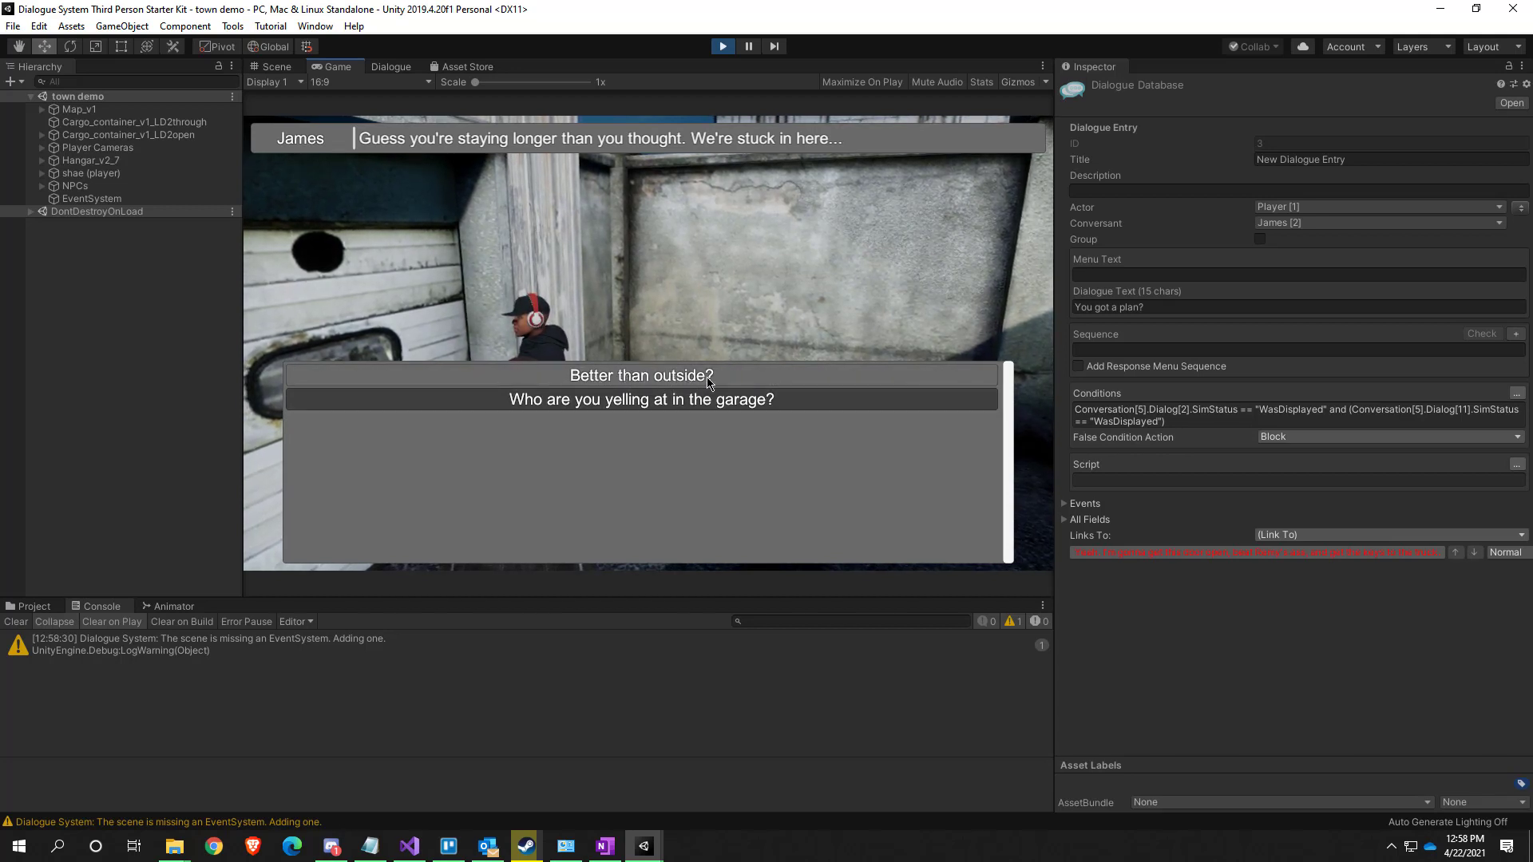
pyautogui.click(636, 401)
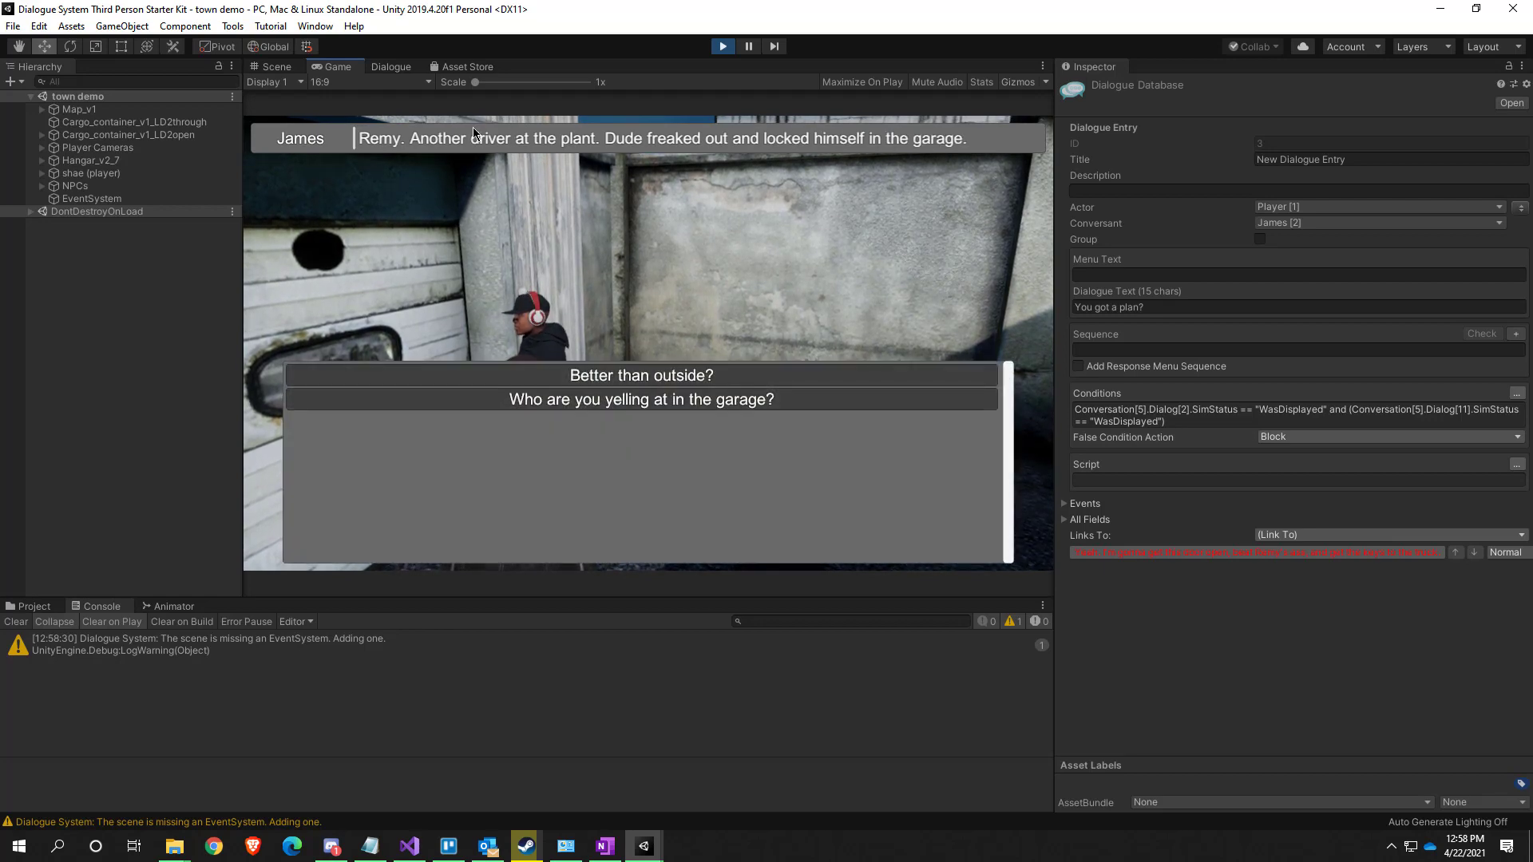
pyautogui.click(641, 387)
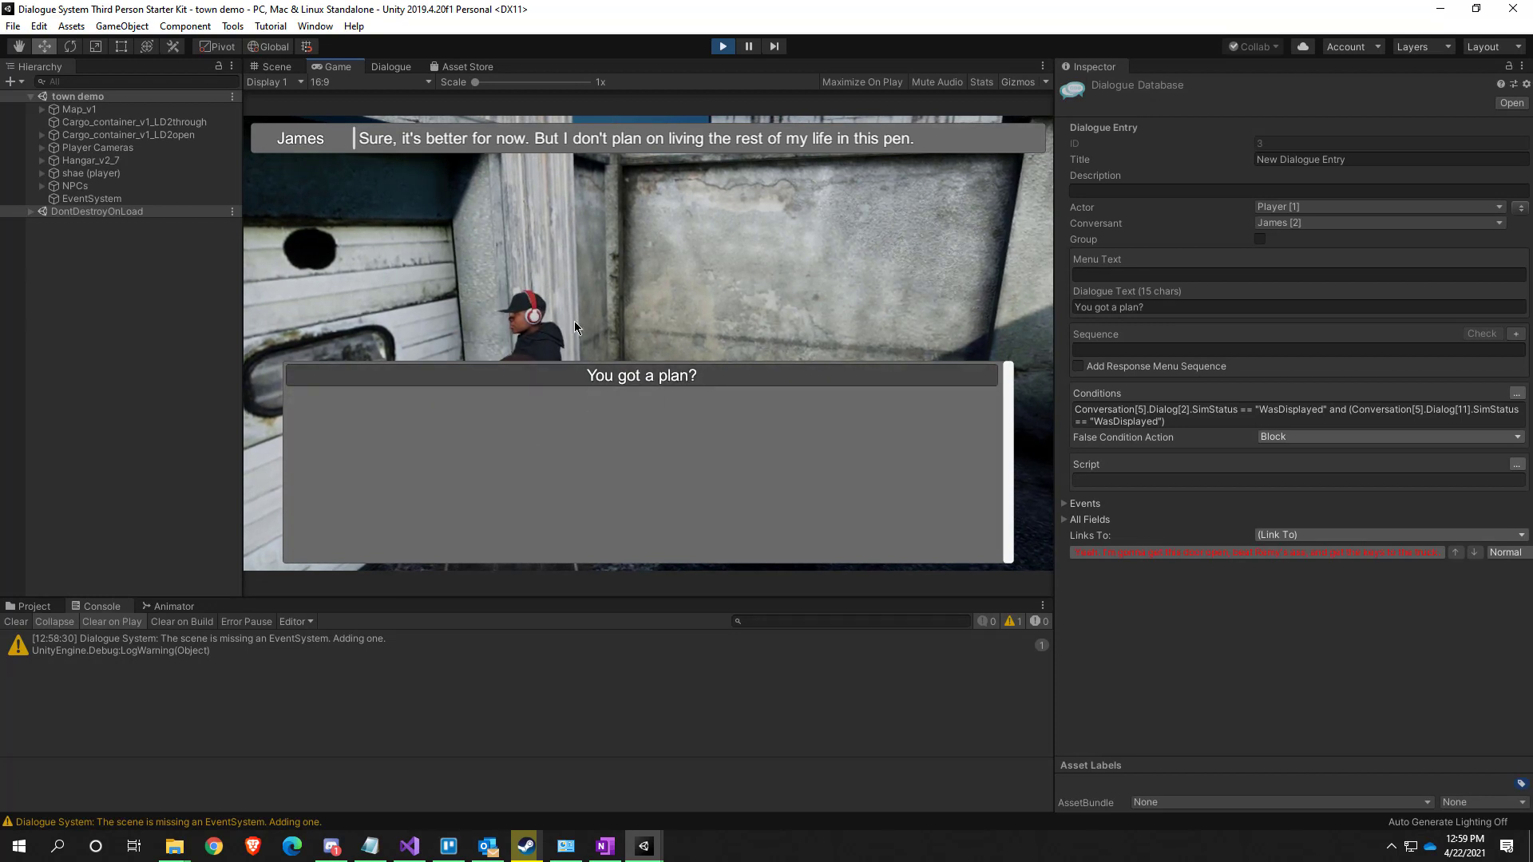
pyautogui.click(625, 379)
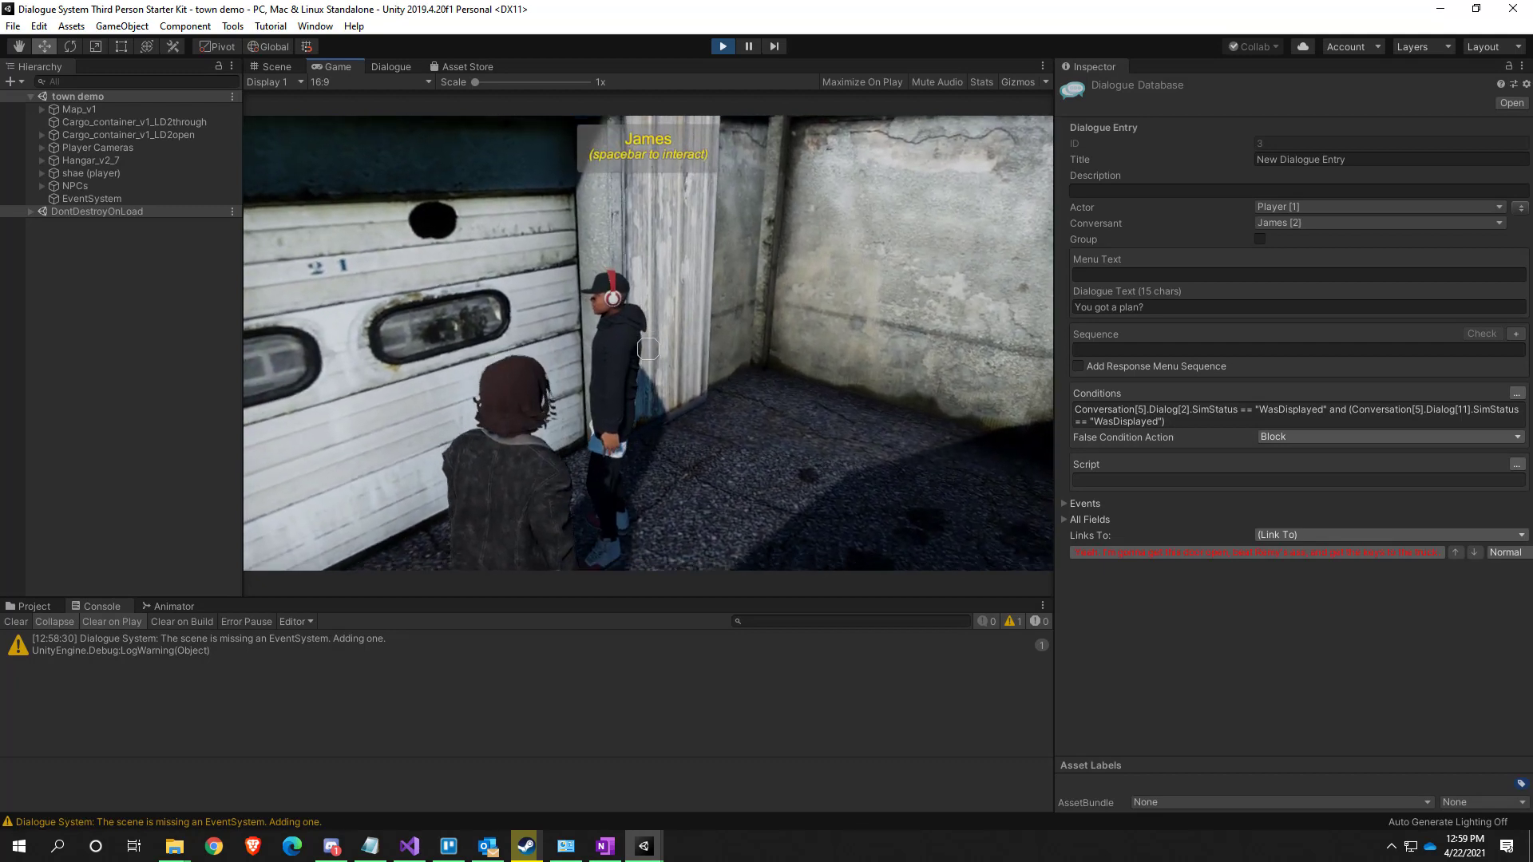
pyautogui.press('j')
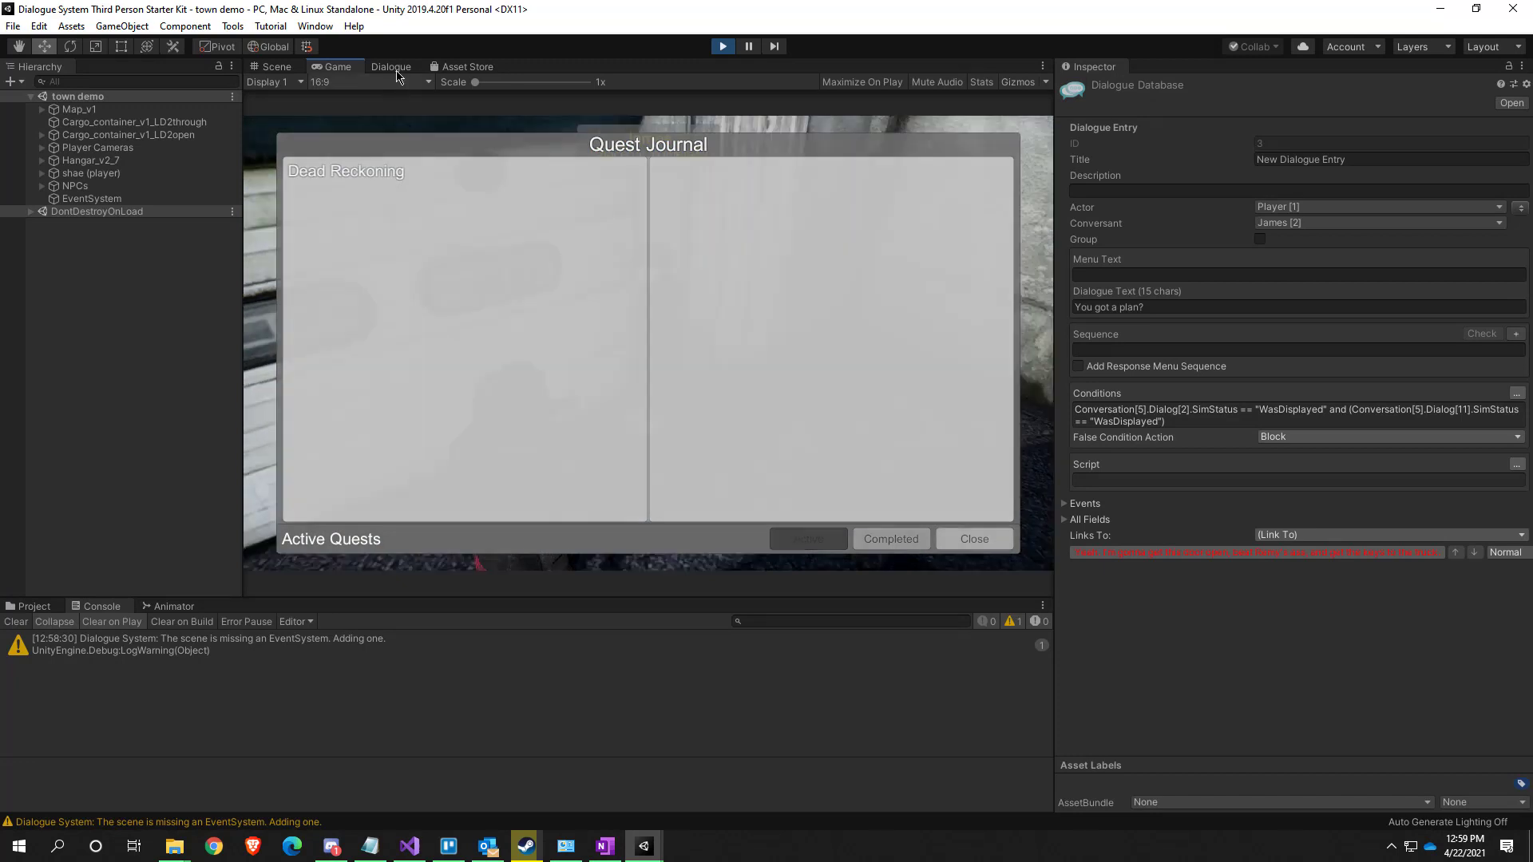
# Examine the opening entries of the JamesIntro conversation, from "Sis, what are you doing here?" to "Guess you're staying longer than you thought."
pyautogui.click(391, 66)
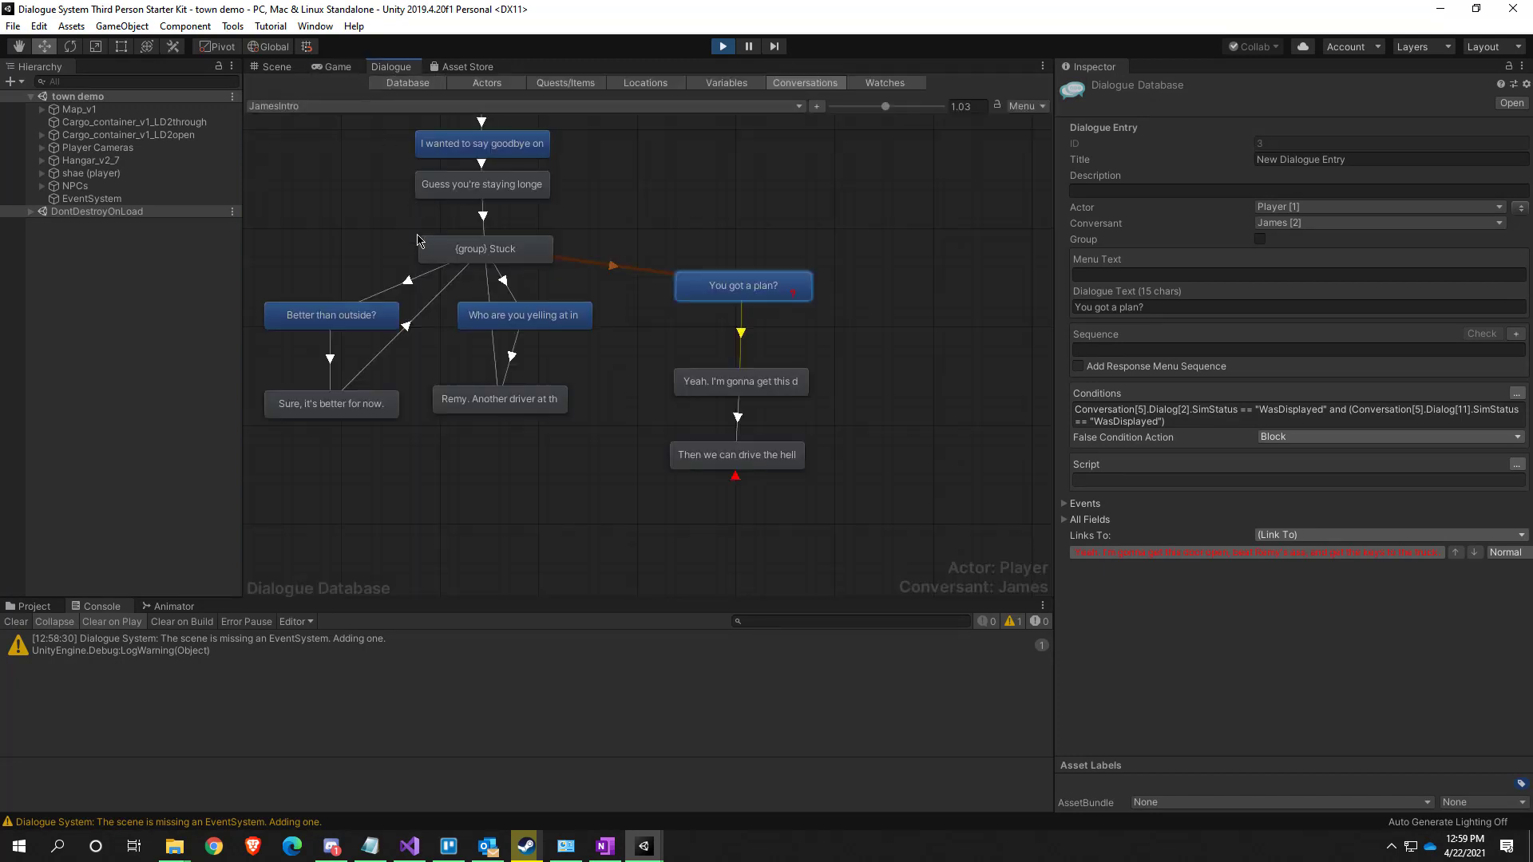
pyautogui.scroll(3, 375, 311)
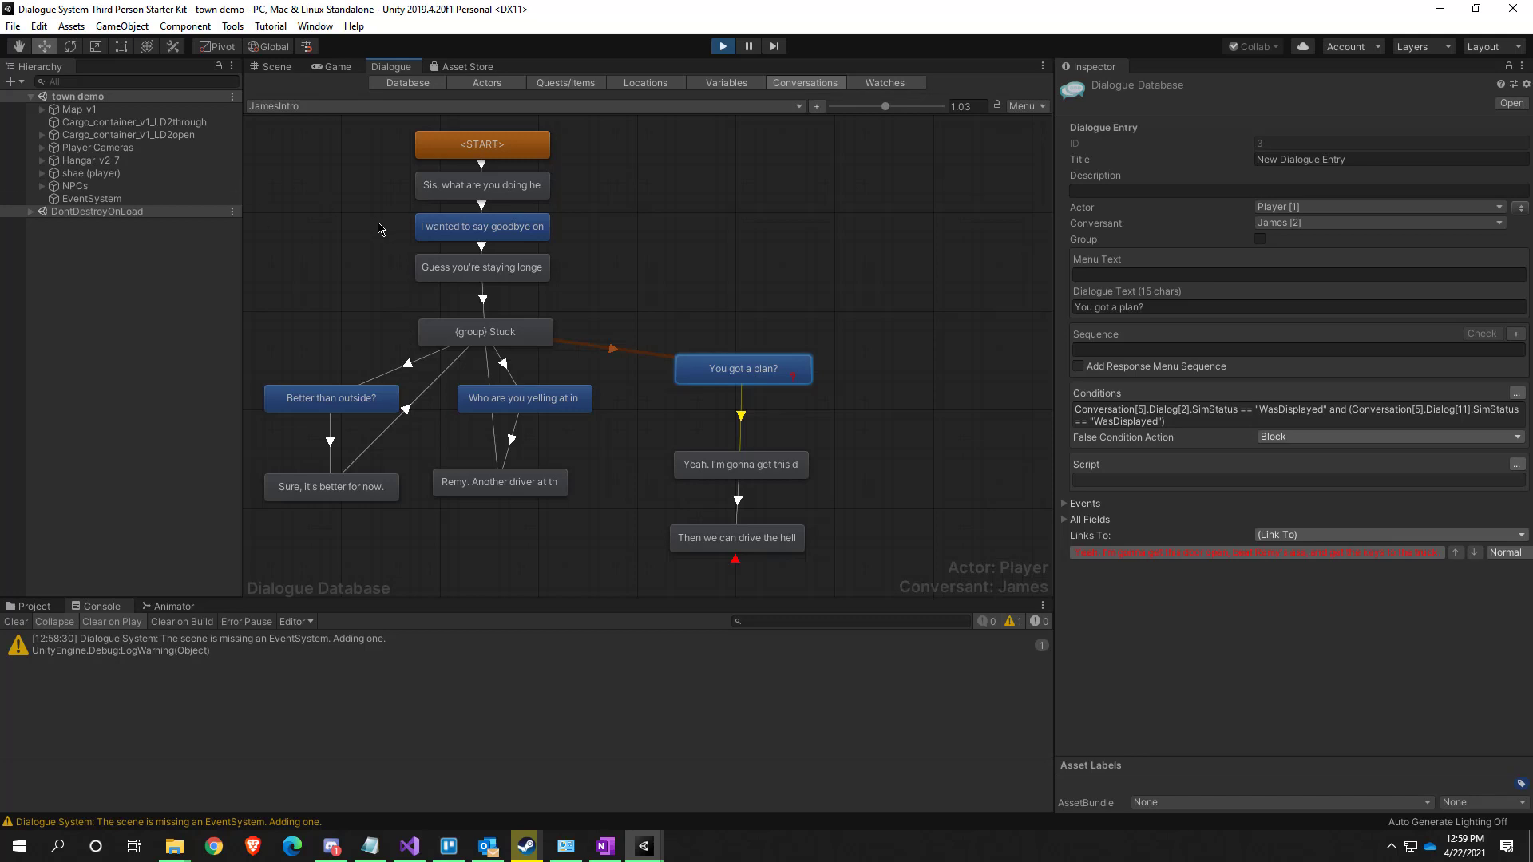
pyautogui.click(493, 190)
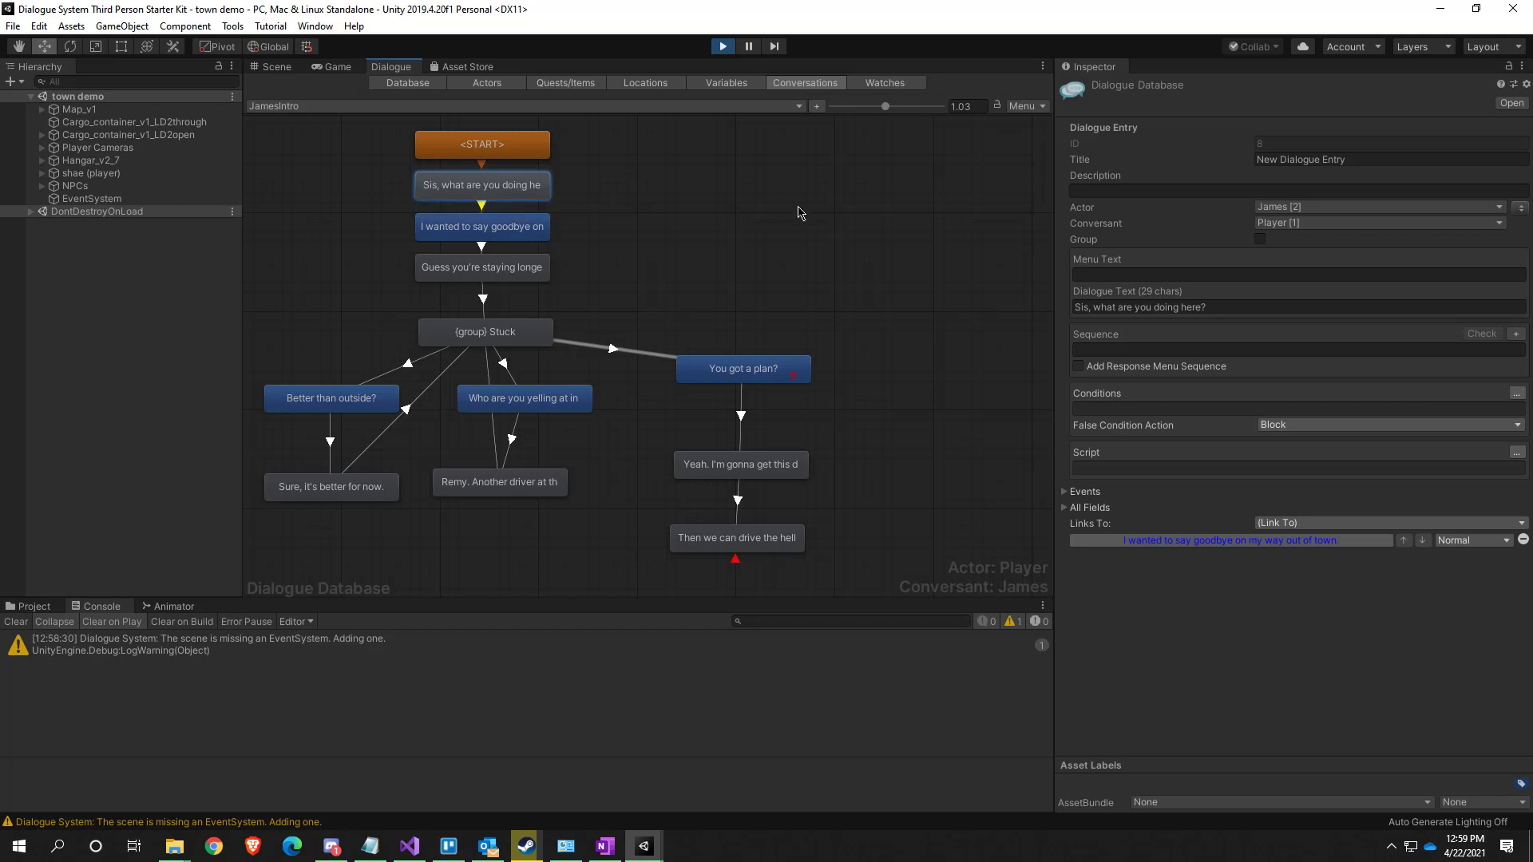
pyautogui.click(513, 231)
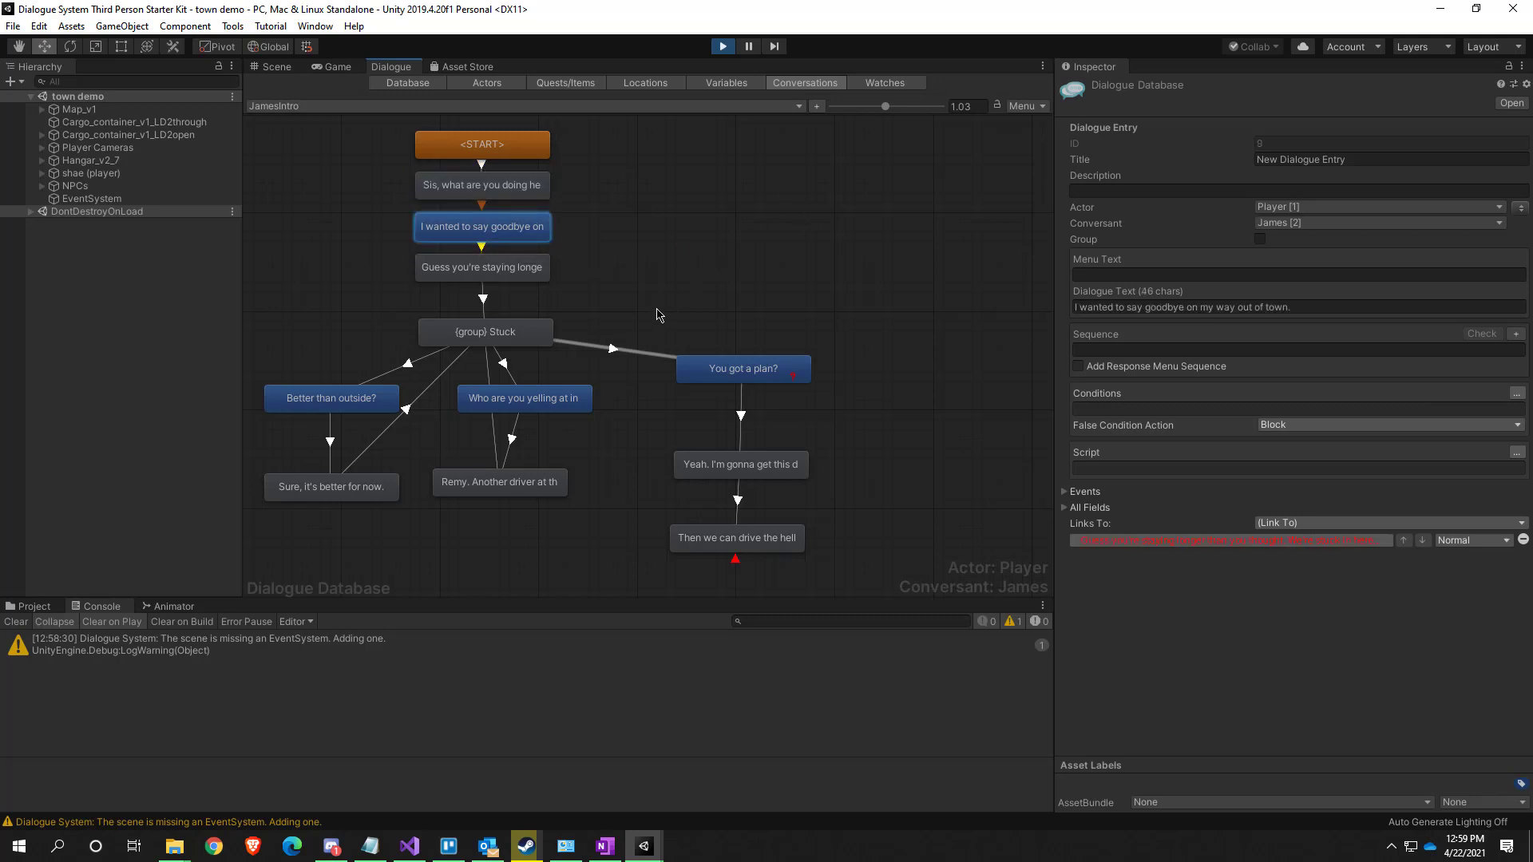
pyautogui.click(523, 274)
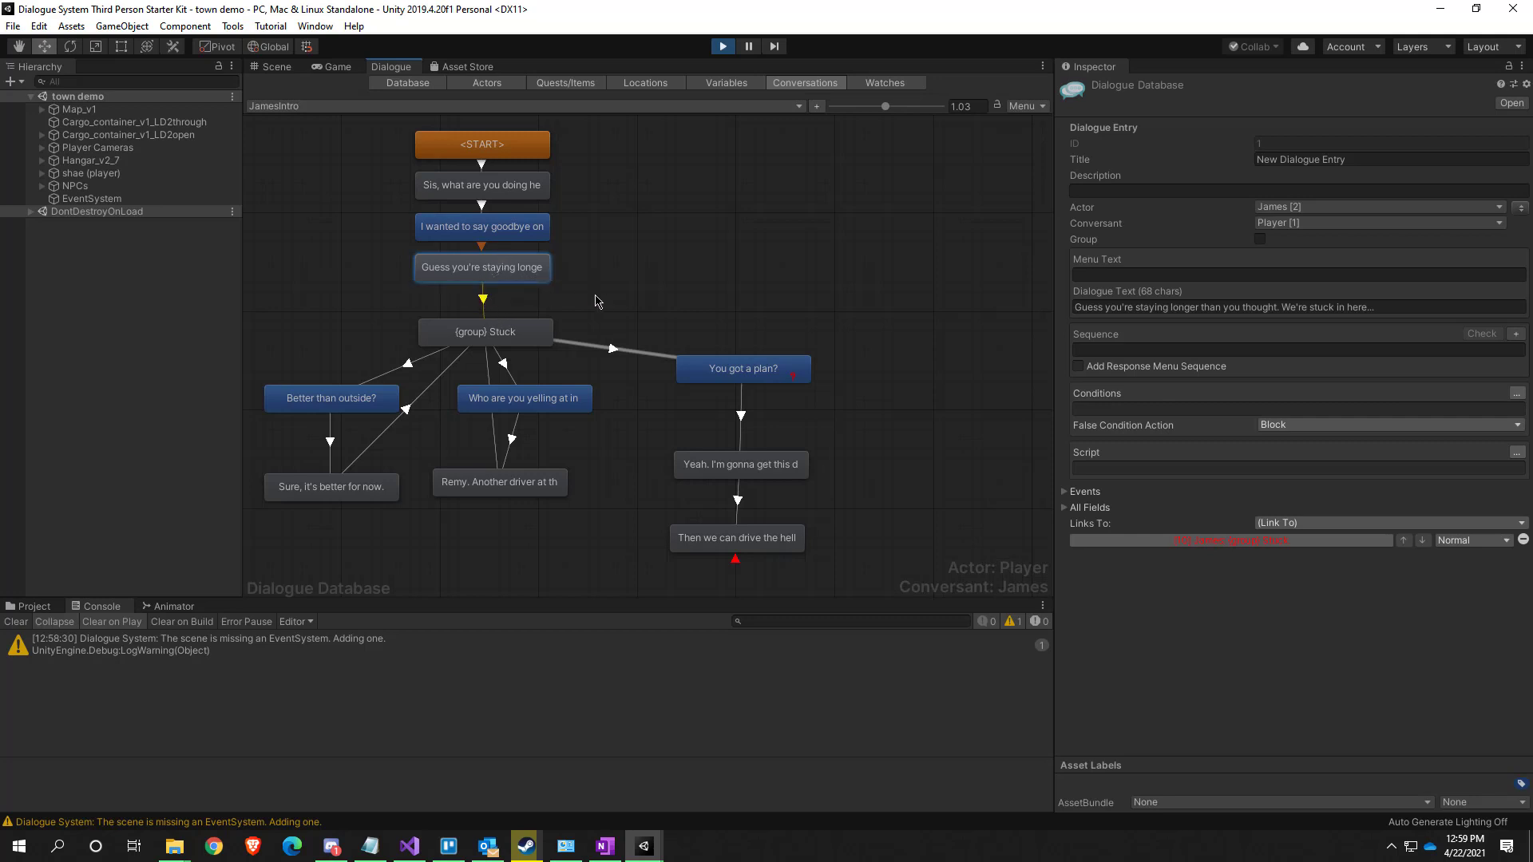
pyautogui.scroll(-1, 604, 301)
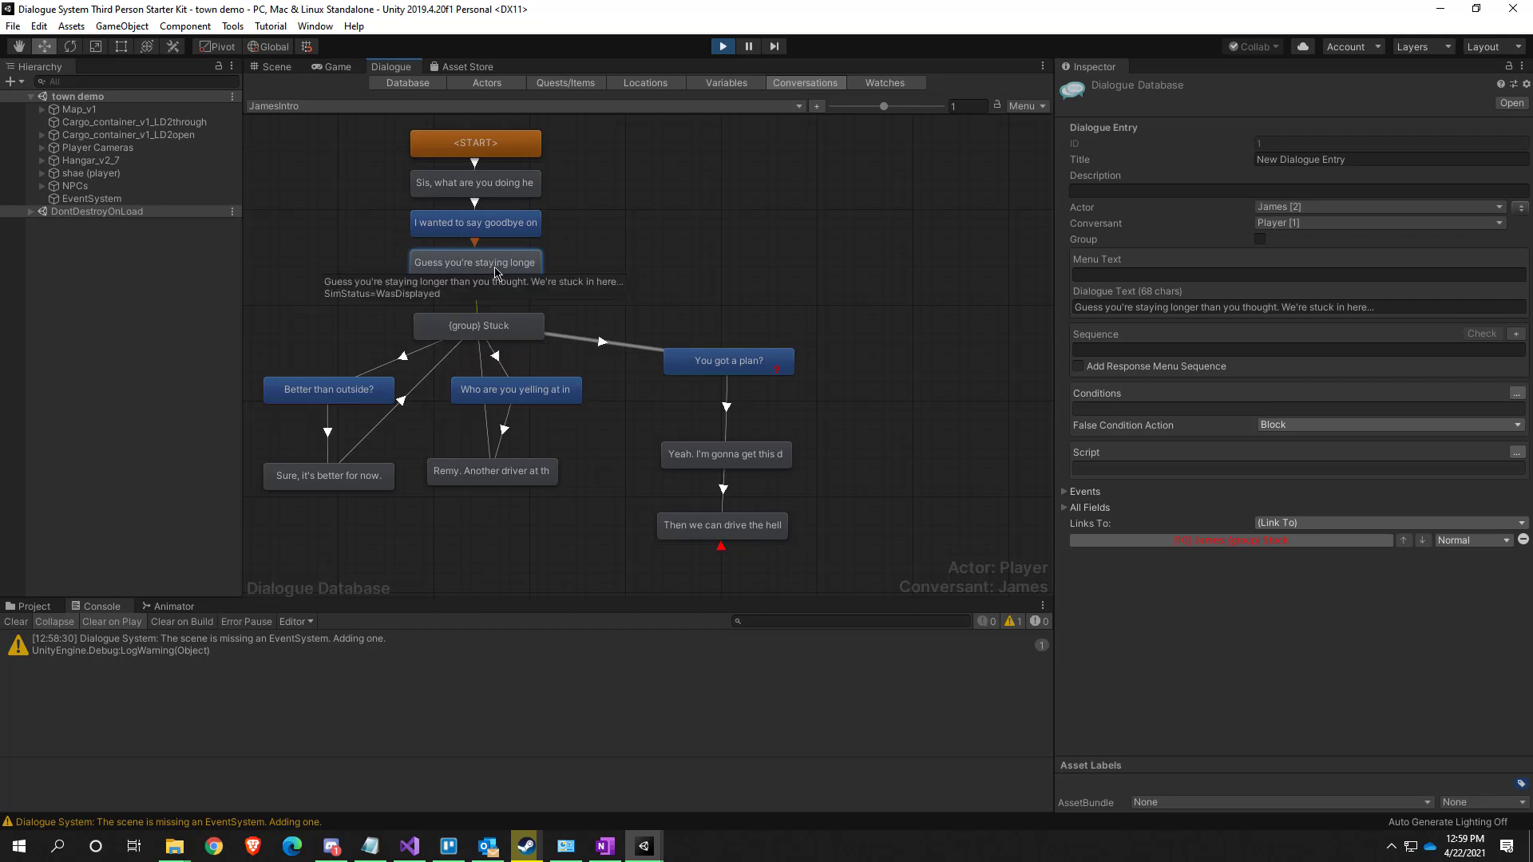
# Create a new dialogue node in the empty area above the "You got a plan?" node
pyautogui.rightClick(688, 236)
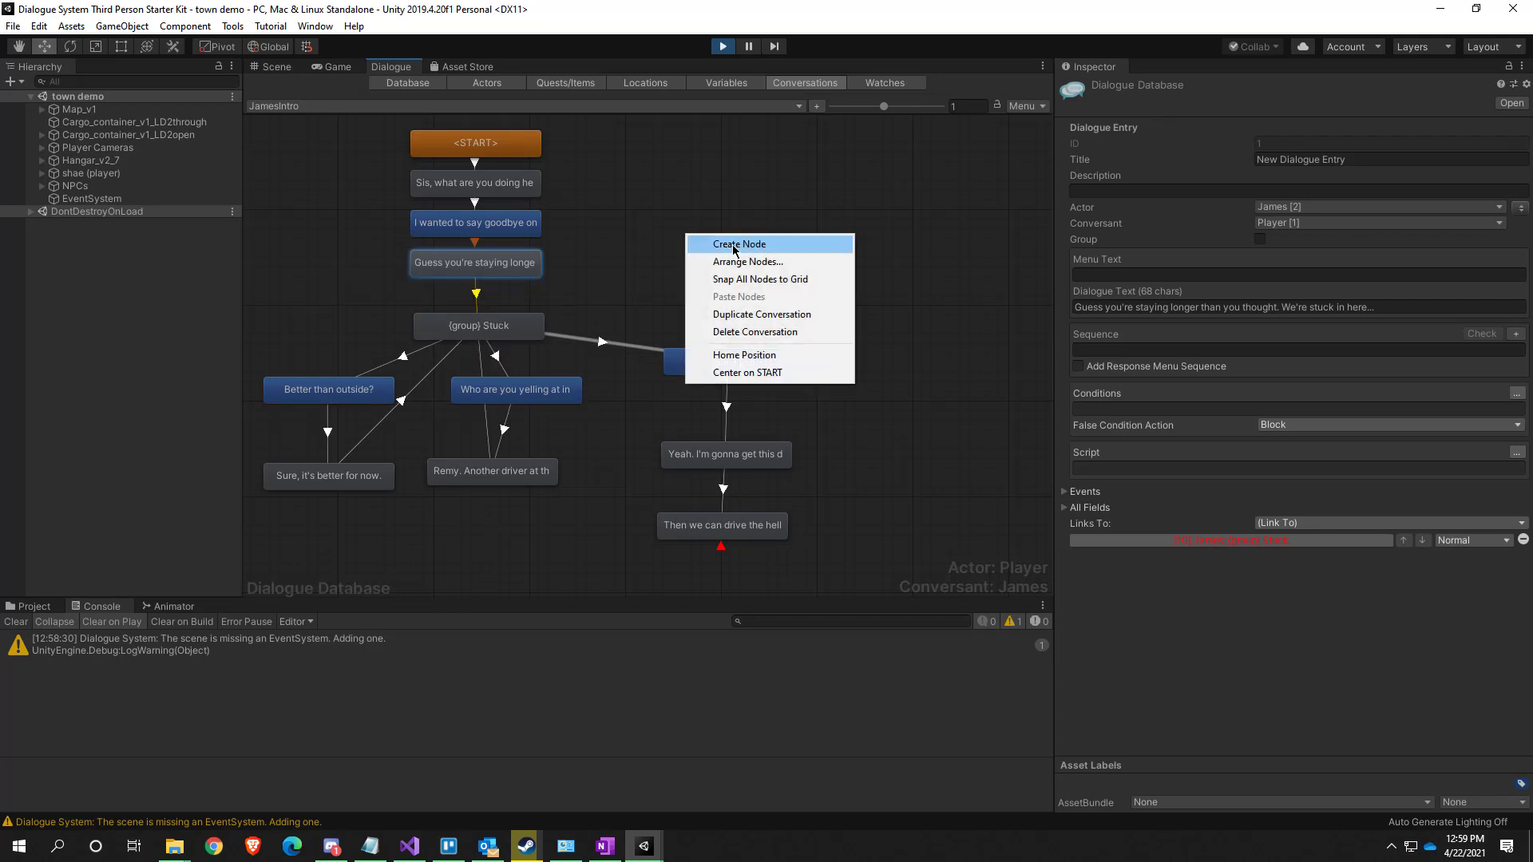
pyautogui.click(733, 245)
pyautogui.moveTo(501, 182); pyautogui.dragTo(752, 214)
# Delete the link from START to the new dialogue entry and mark that entry as a group
pyautogui.click(647, 192)
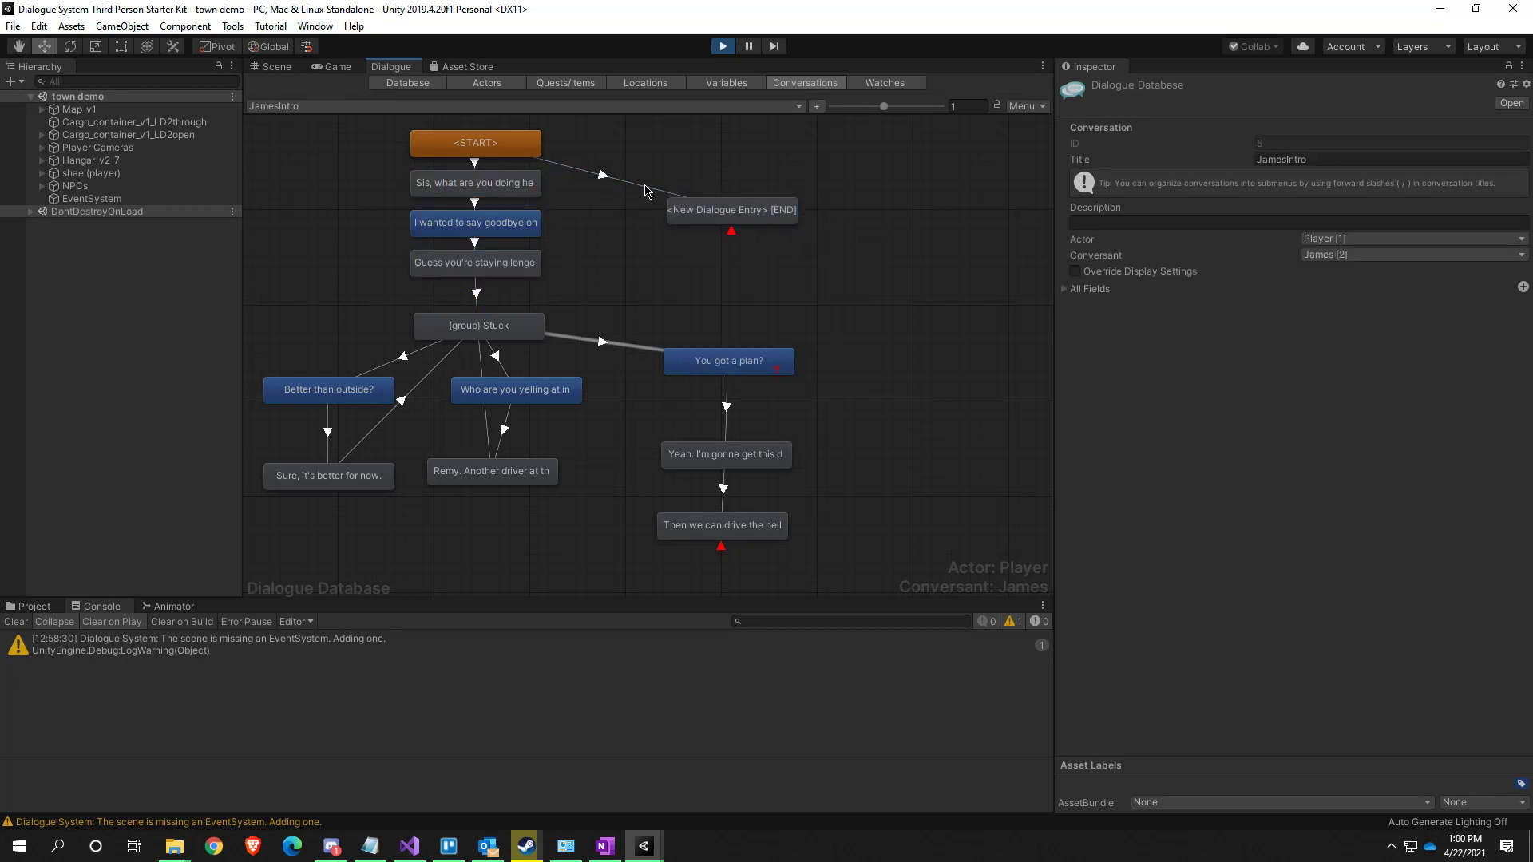
pyautogui.click(599, 175)
pyautogui.press('Delete')
pyautogui.click(815, 453)
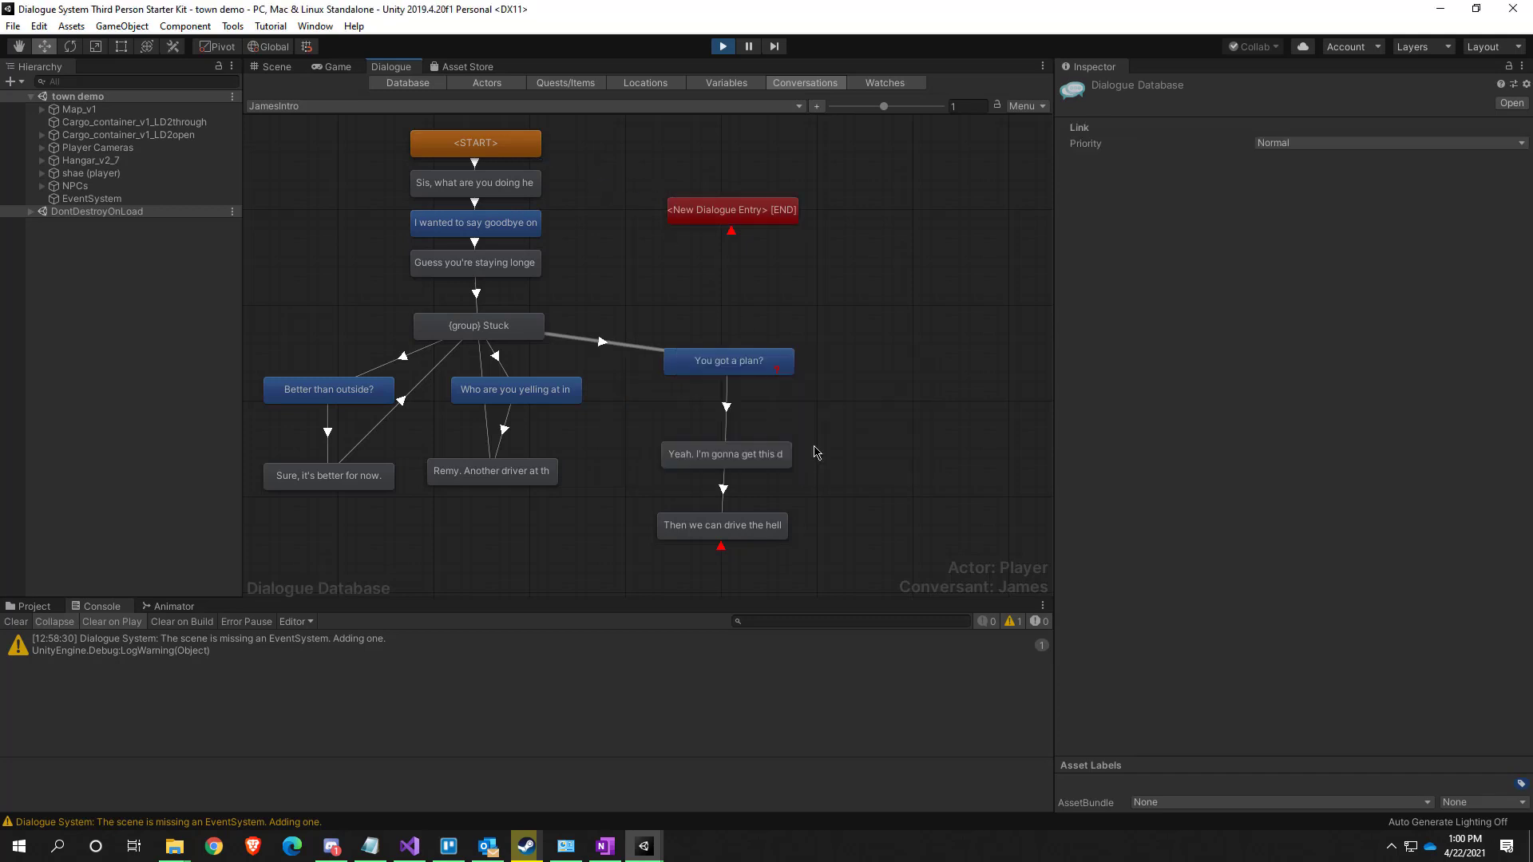
pyautogui.click(739, 227)
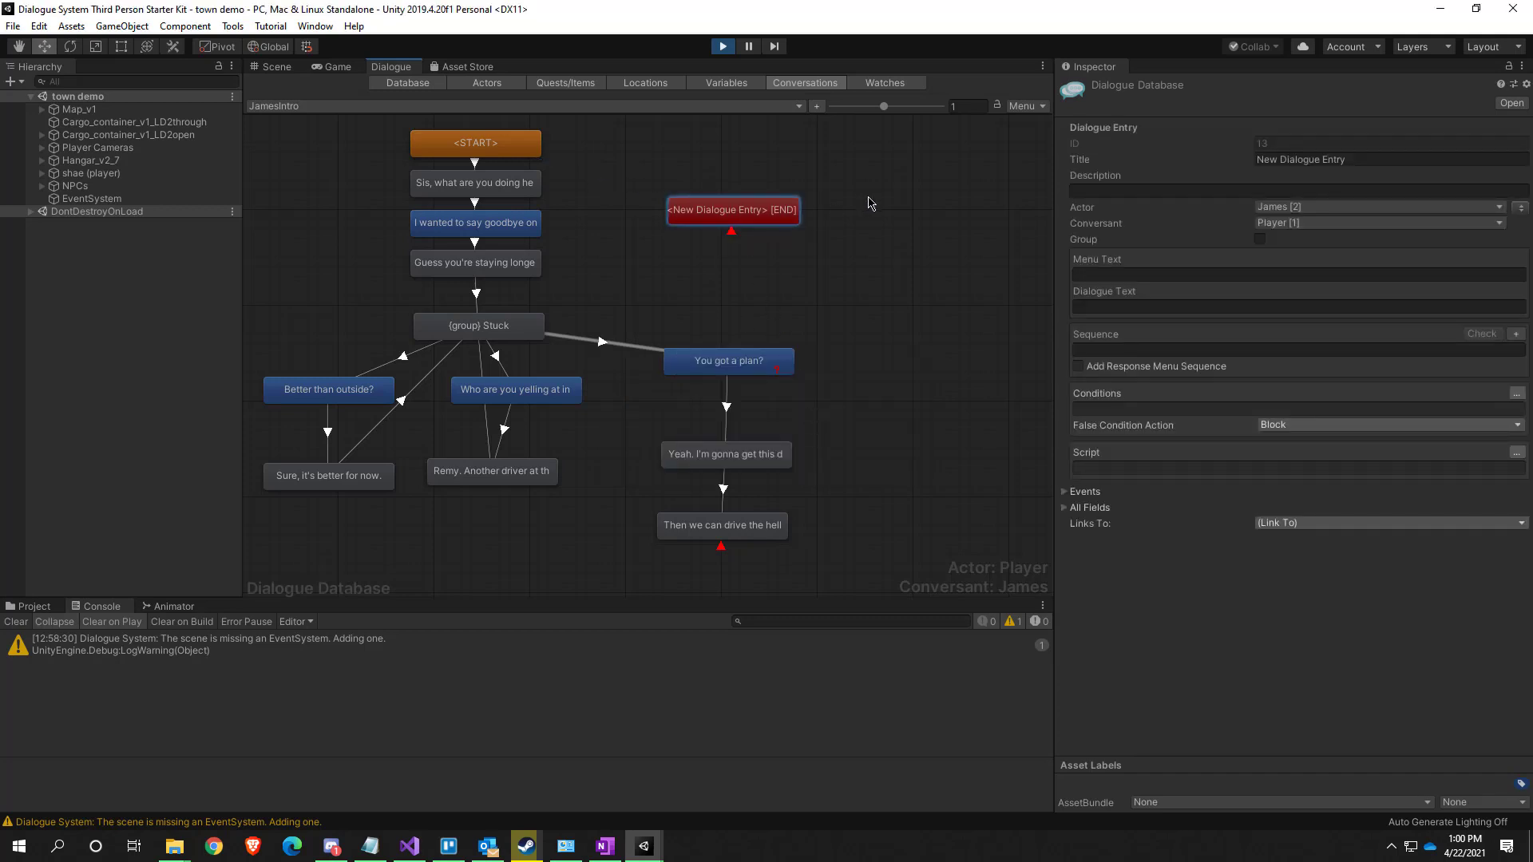
pyautogui.click(1262, 239)
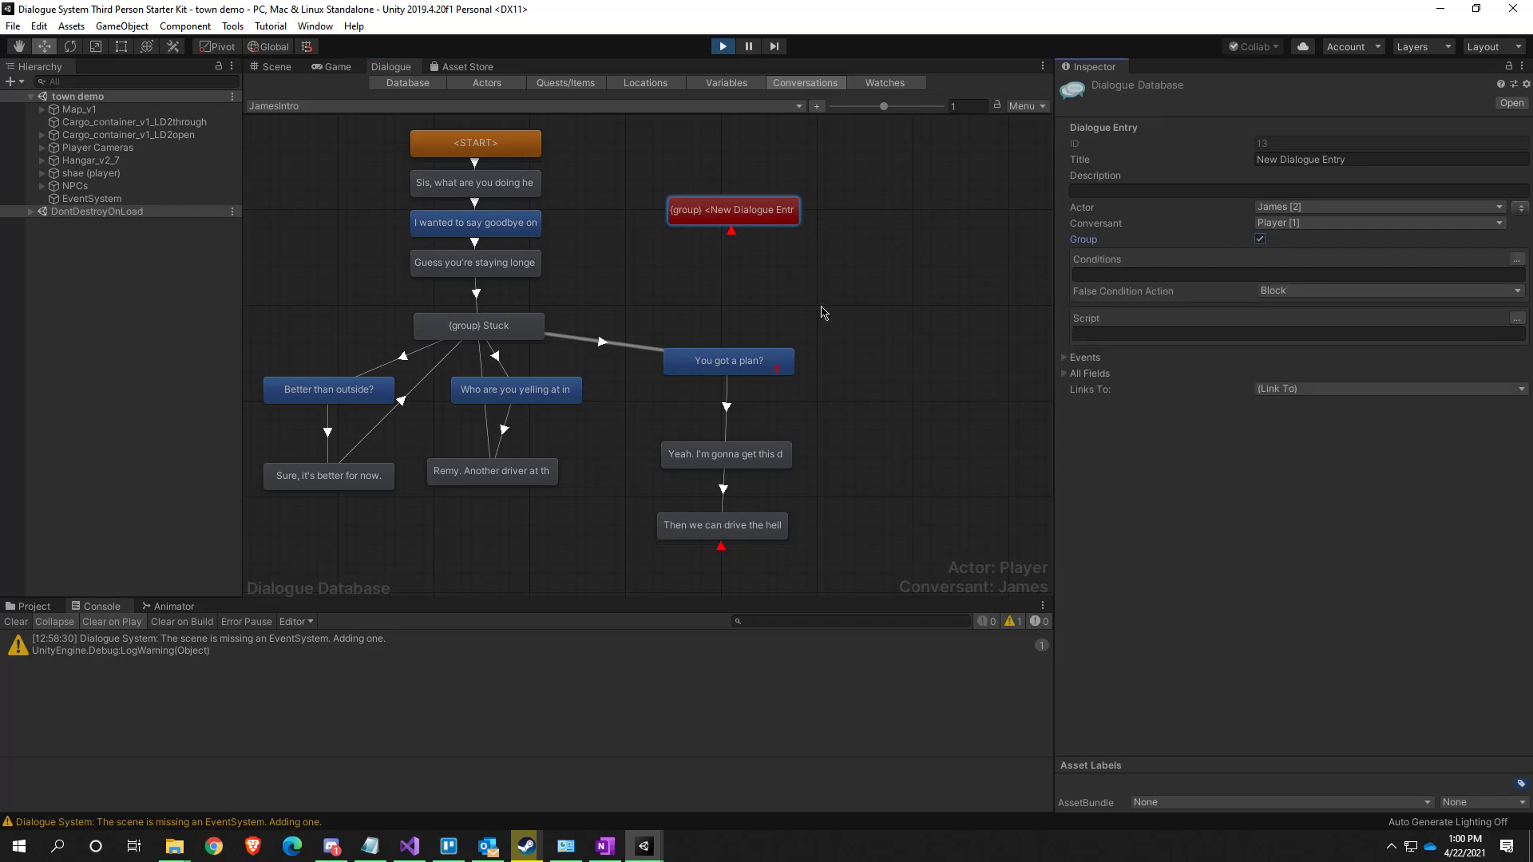
# Examine the Stuck group node and the player responses linked from it
pyautogui.moveTo(503, 332); pyautogui.dragTo(504, 325)
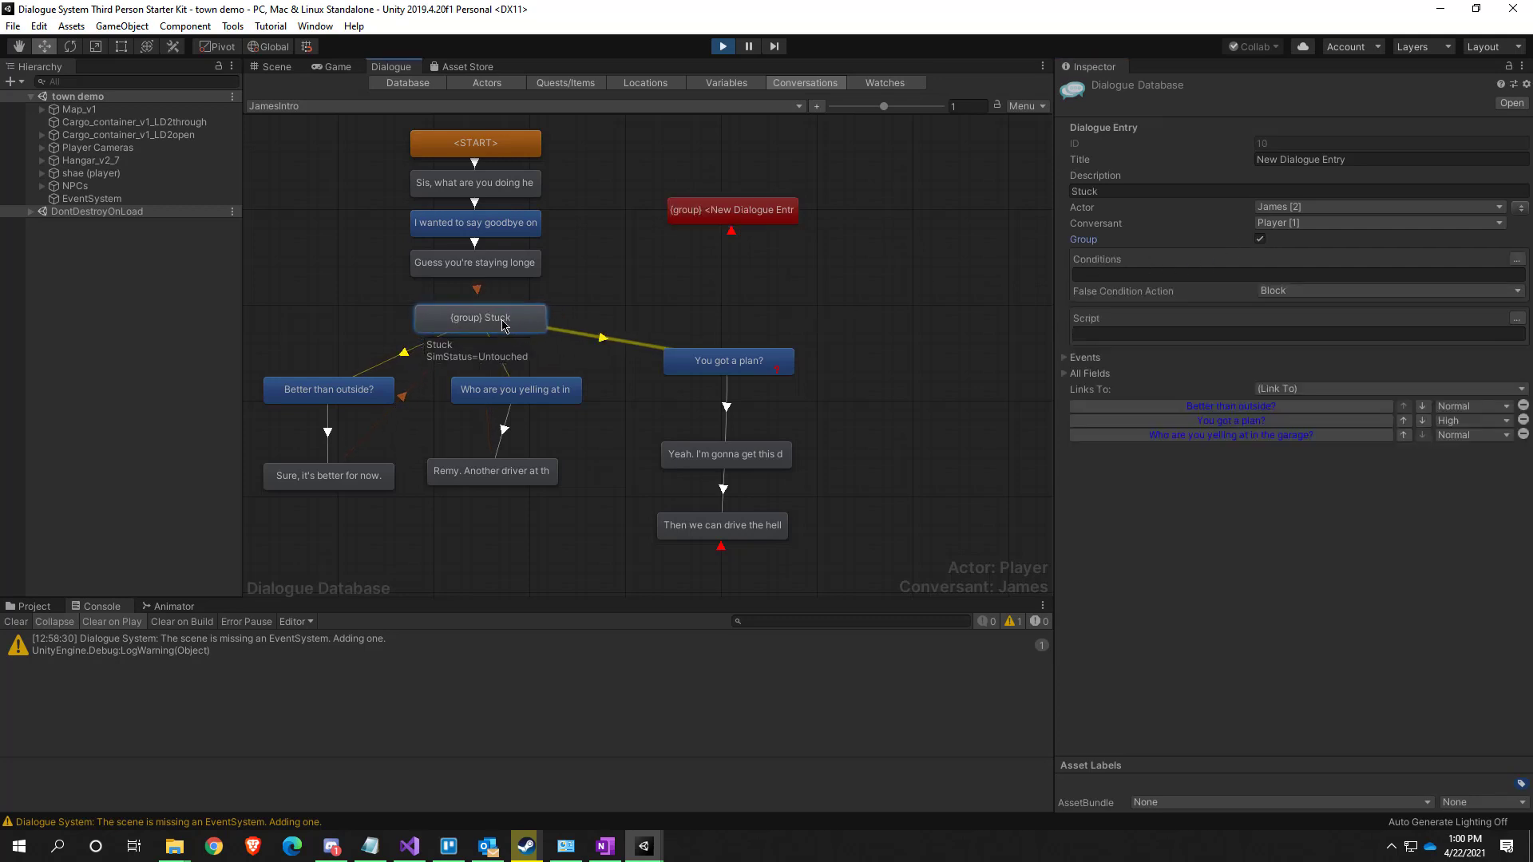
pyautogui.click(329, 390)
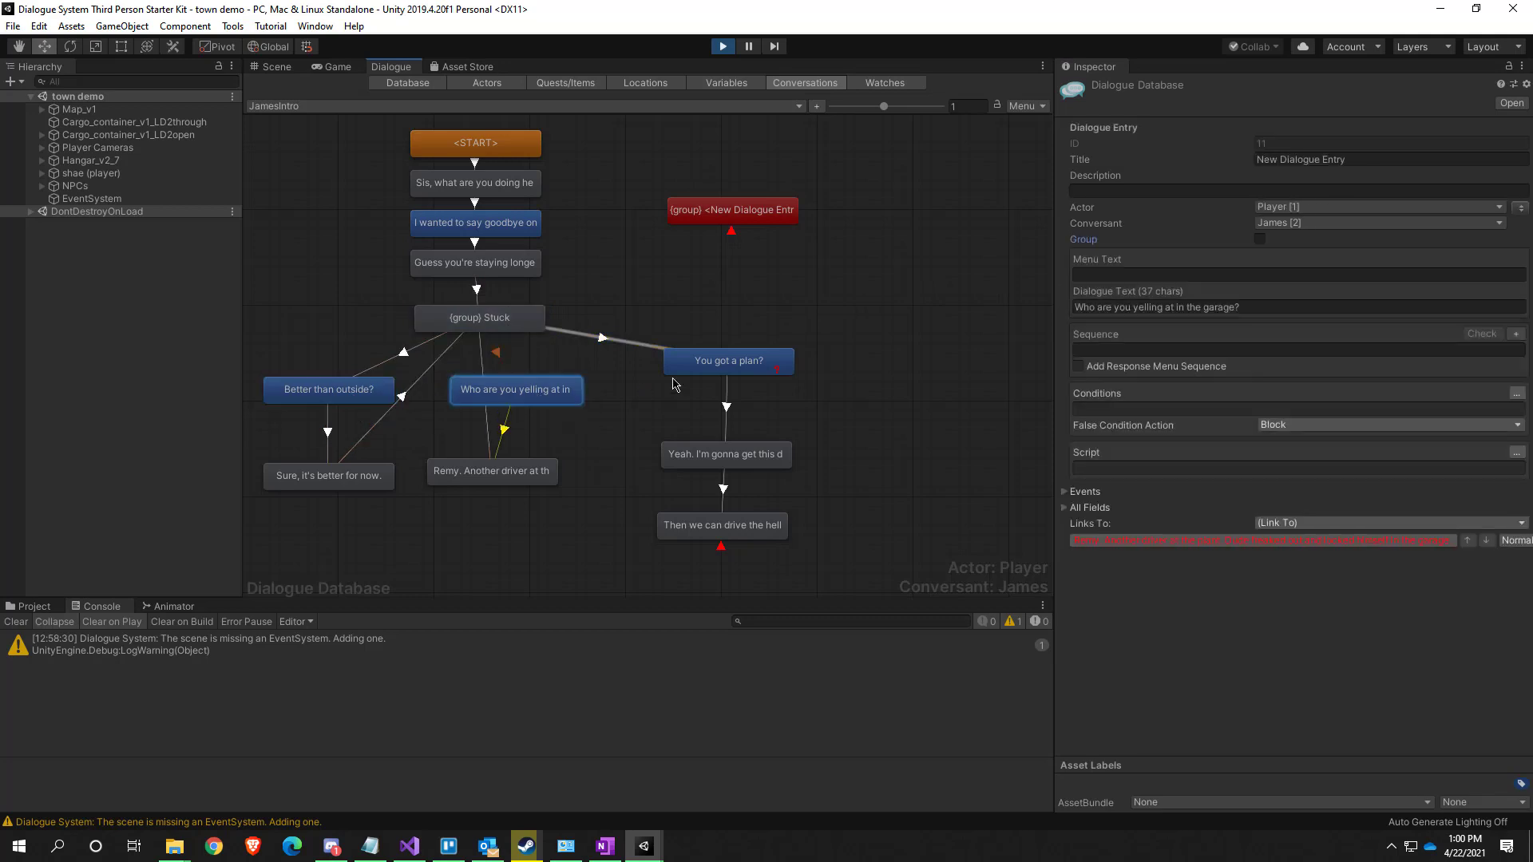
pyautogui.click(703, 364)
pyautogui.click(330, 392)
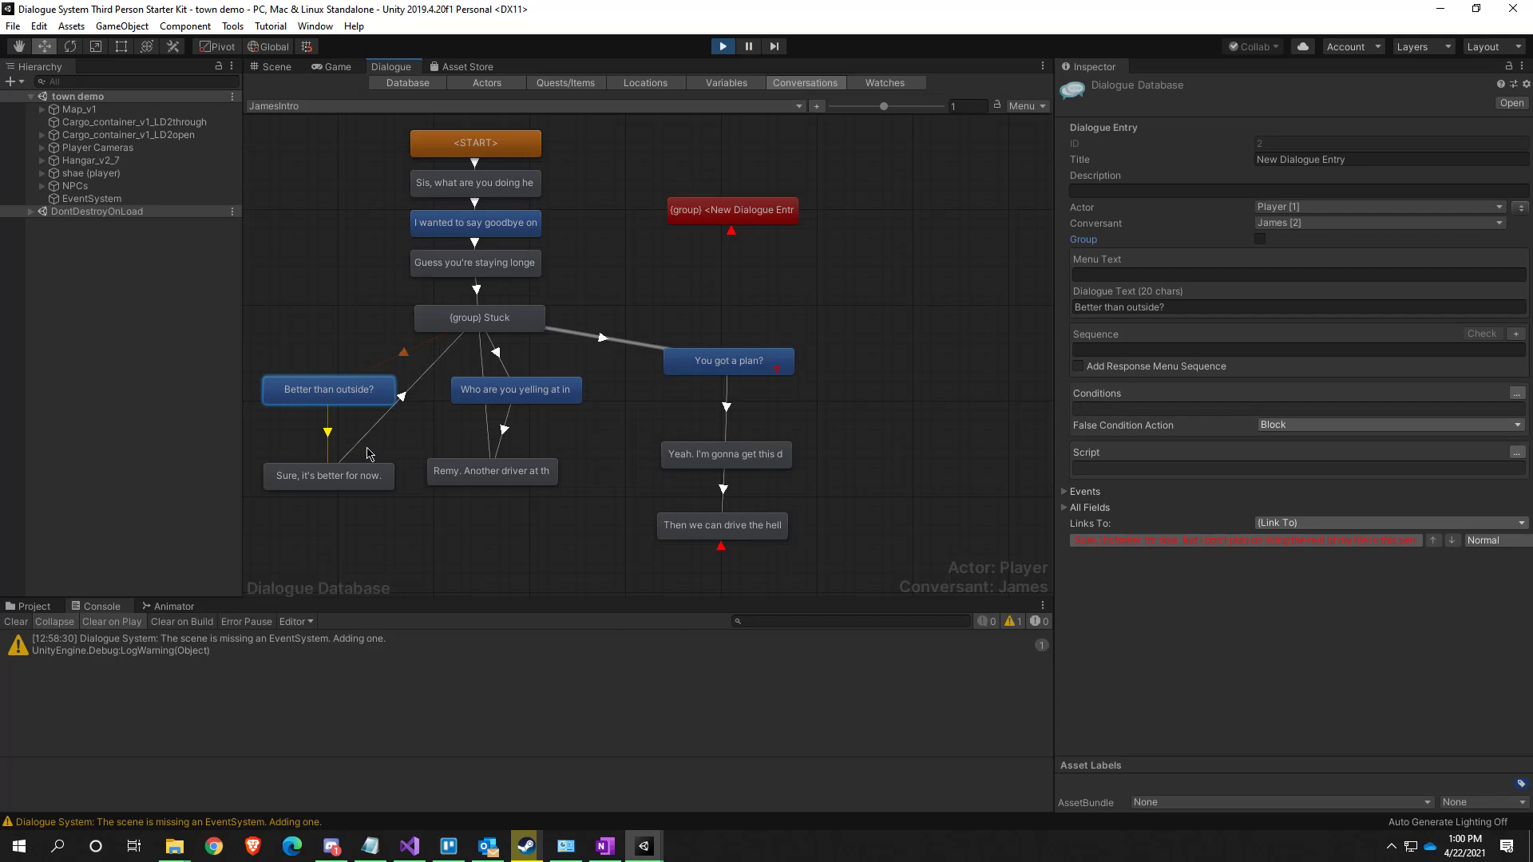
pyautogui.click(488, 325)
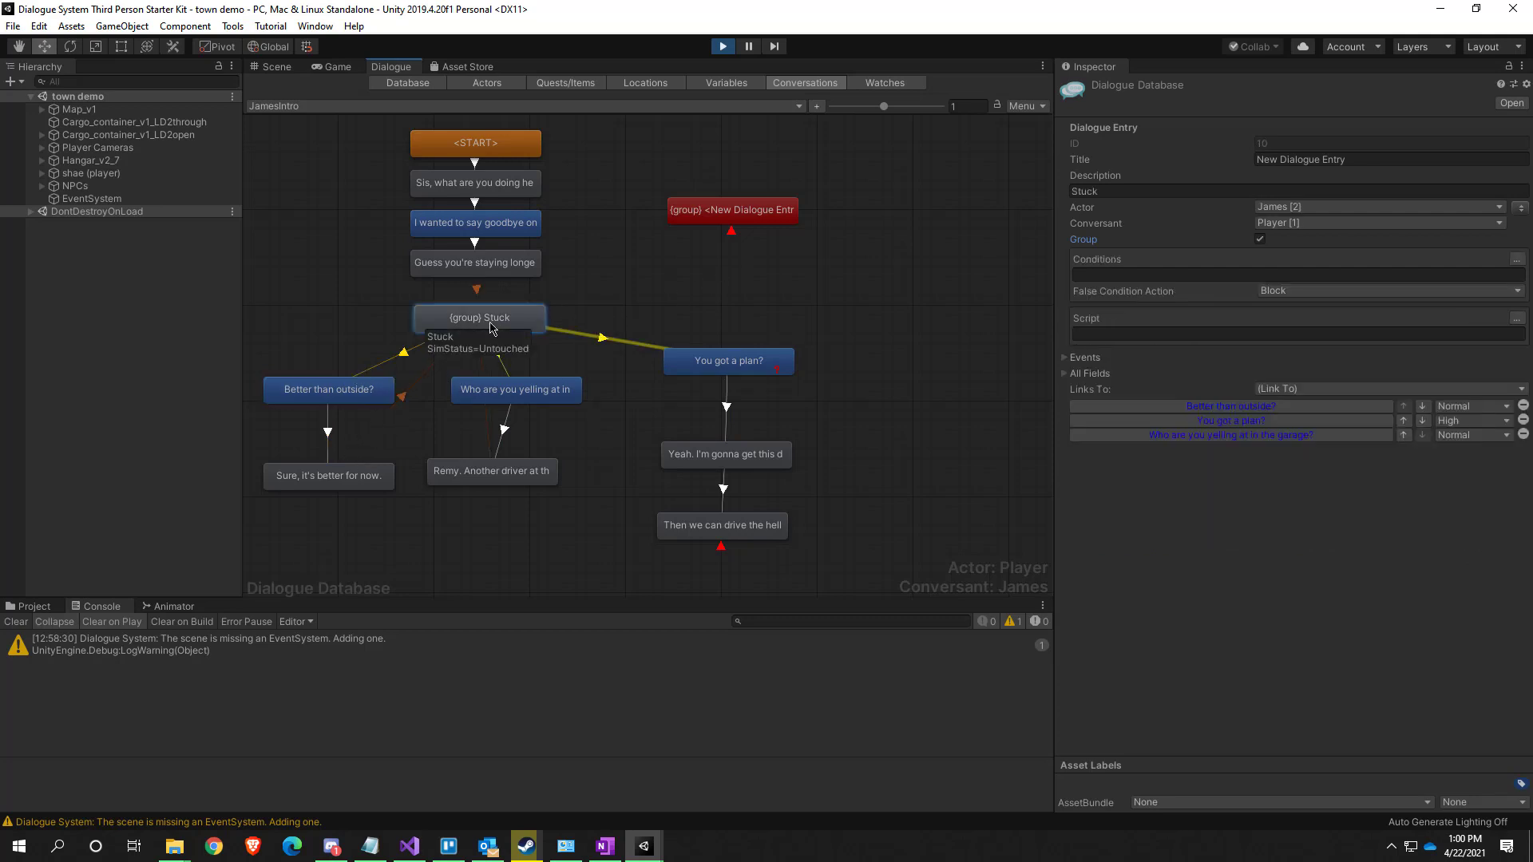
pyautogui.click(326, 400)
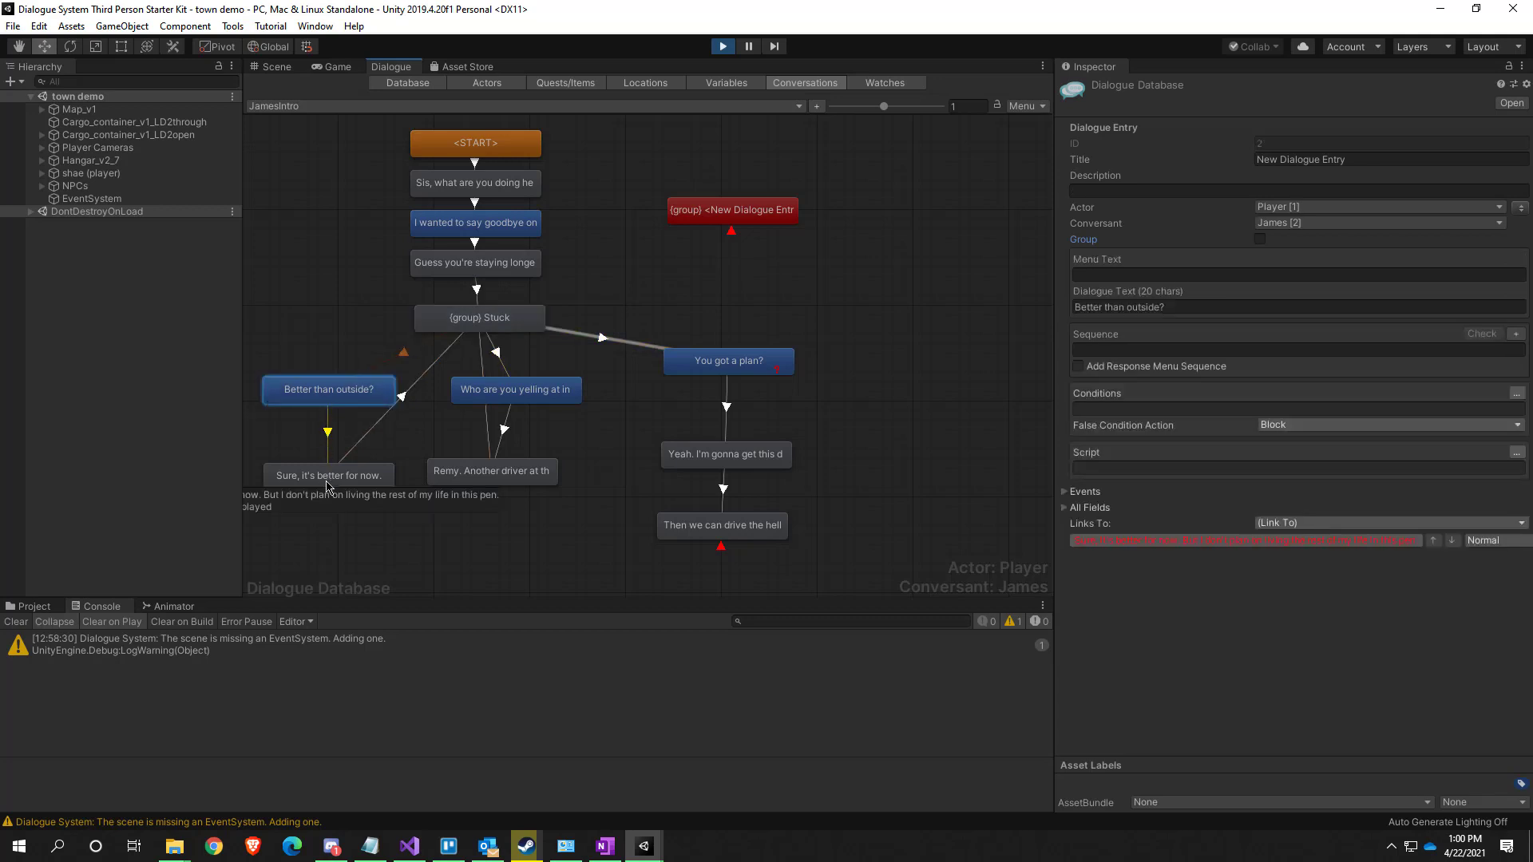
# Trace the "Better than outside?" response to its "Sure, it's better for now." reply and that reply's link back to the Stuck group
pyautogui.click(334, 484)
pyautogui.moveTo(334, 484); pyautogui.dragTo(313, 475)
pyautogui.click(331, 399)
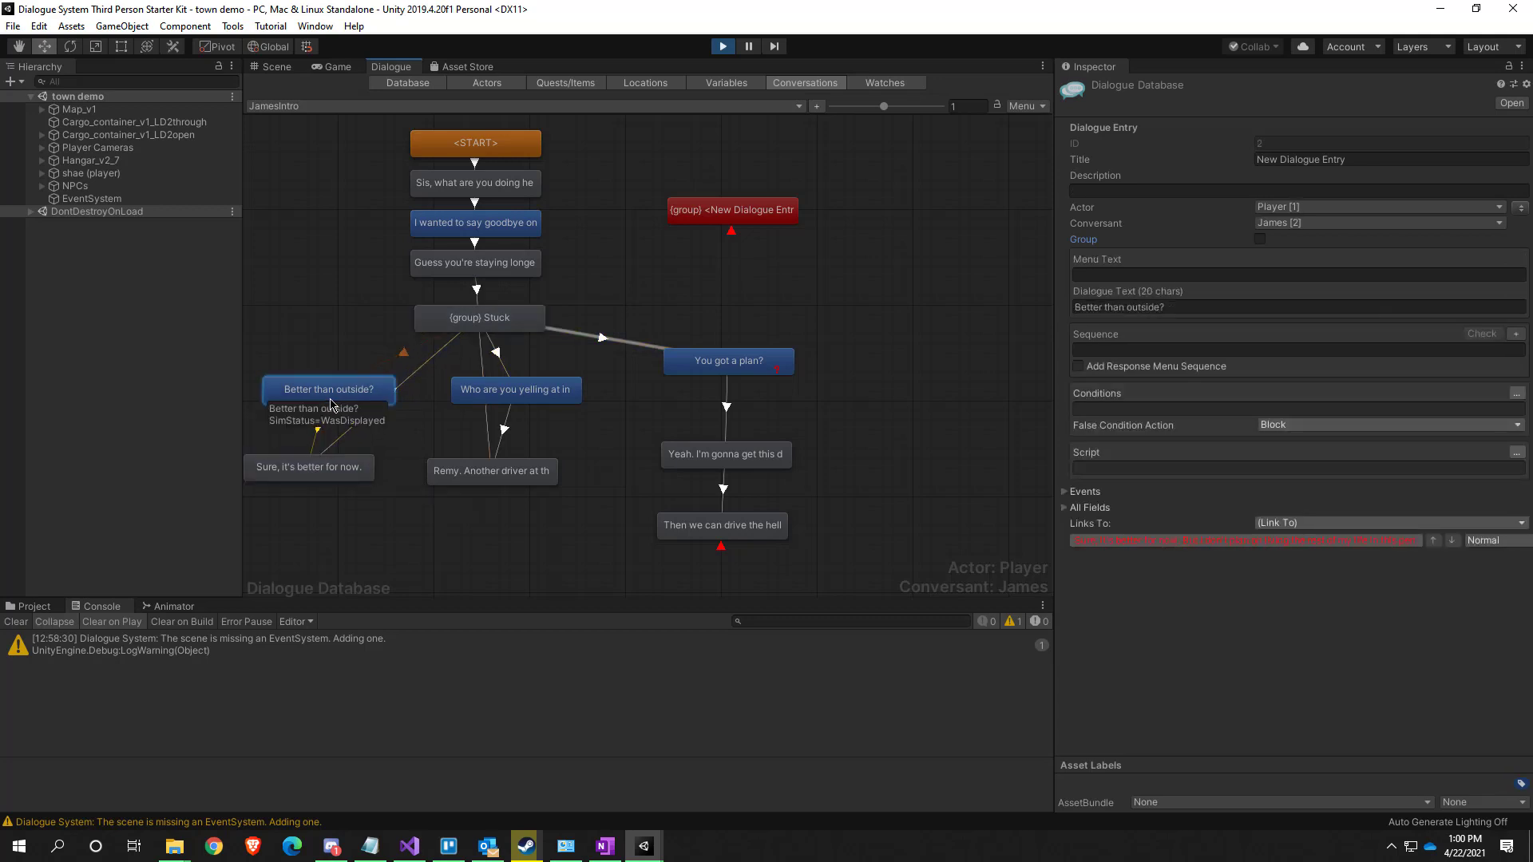
pyautogui.scroll(-2, 415, 503)
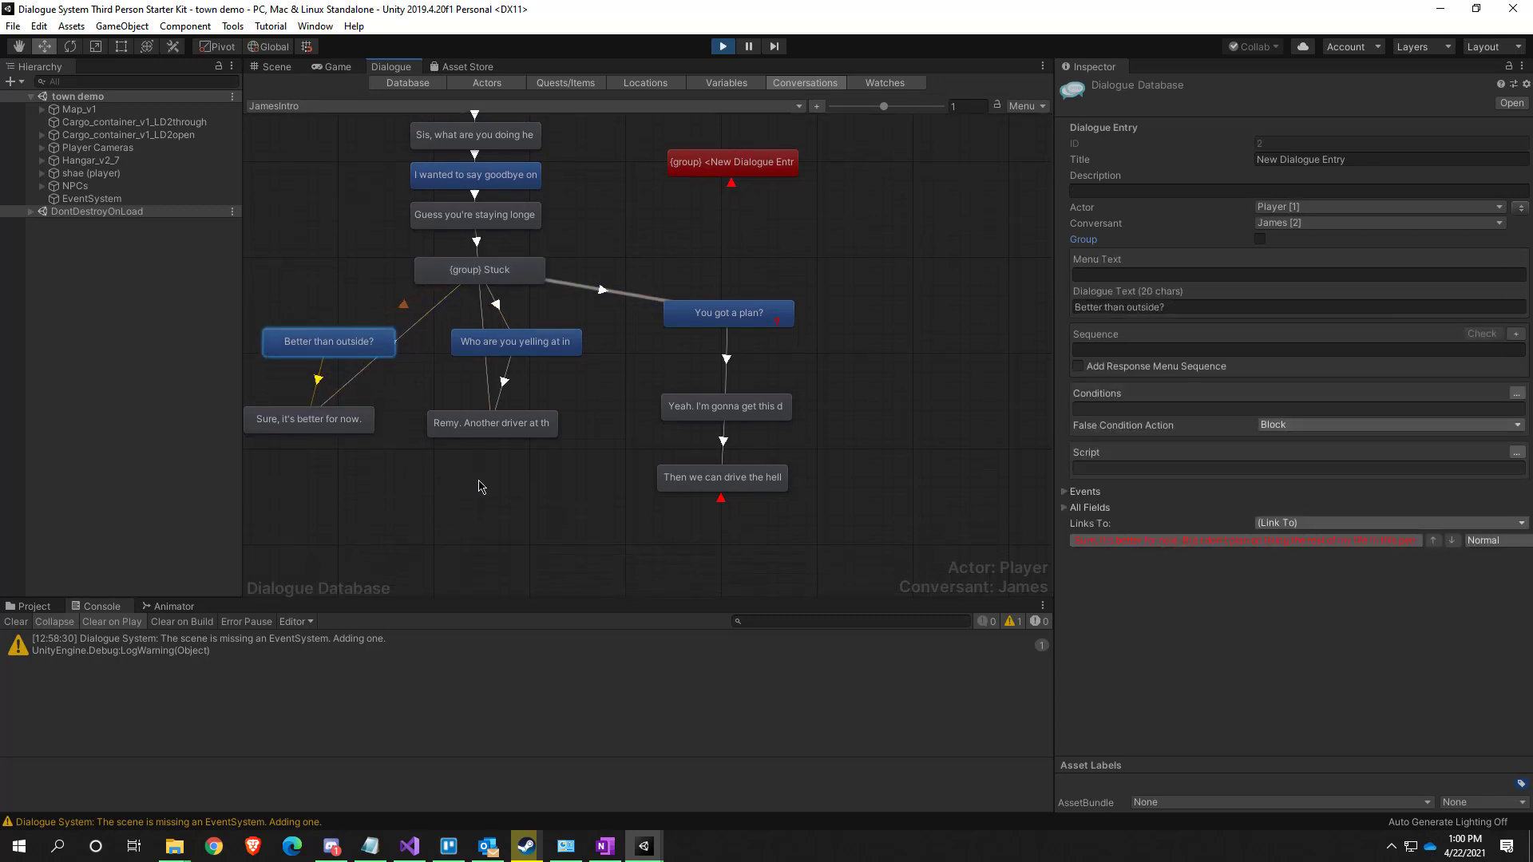
pyautogui.click(310, 425)
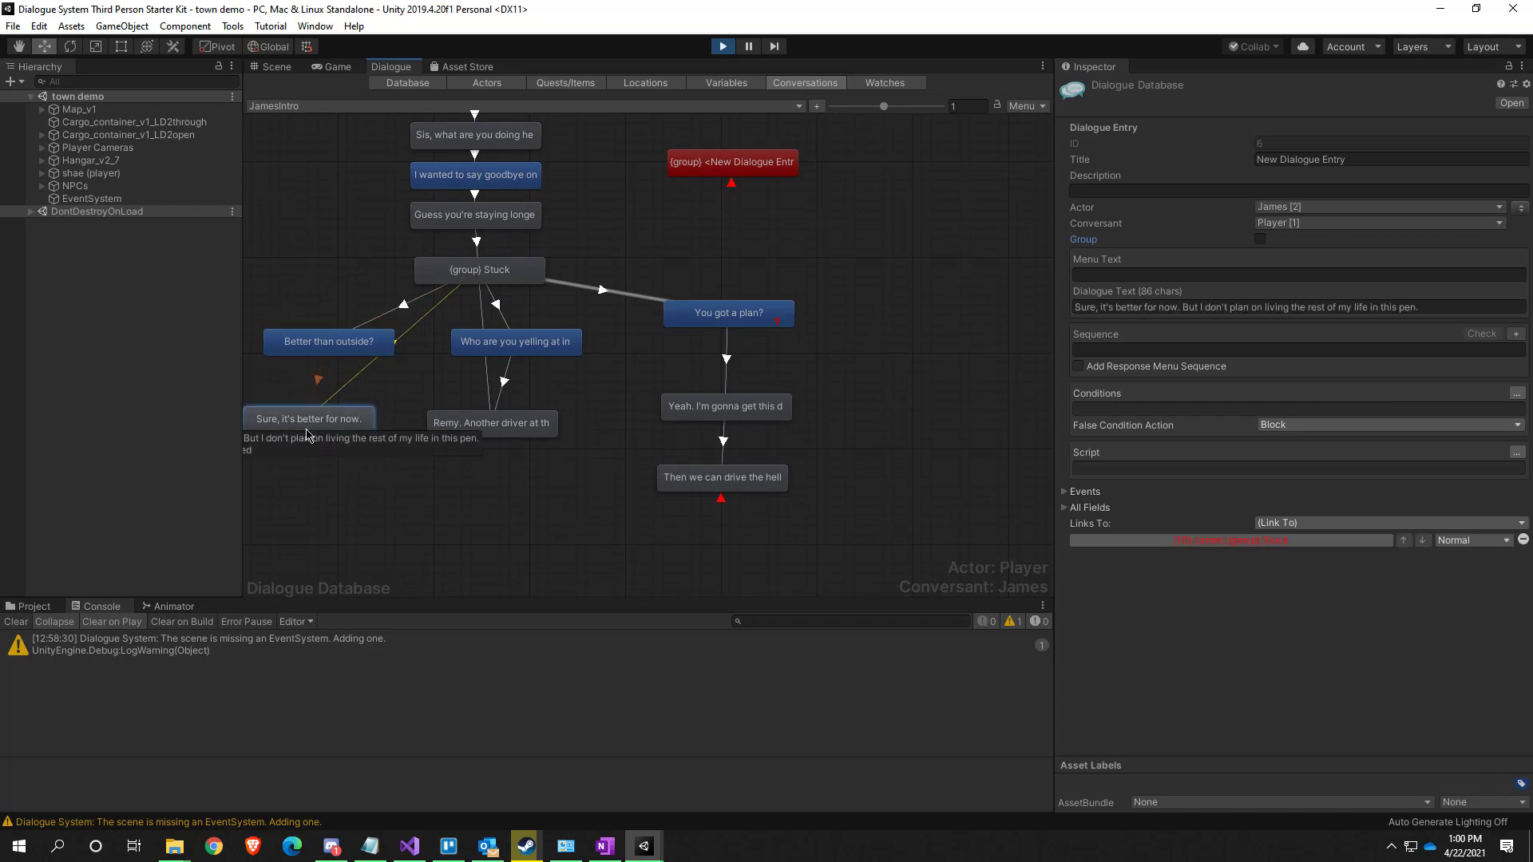
pyautogui.moveTo(292, 427); pyautogui.dragTo(306, 431)
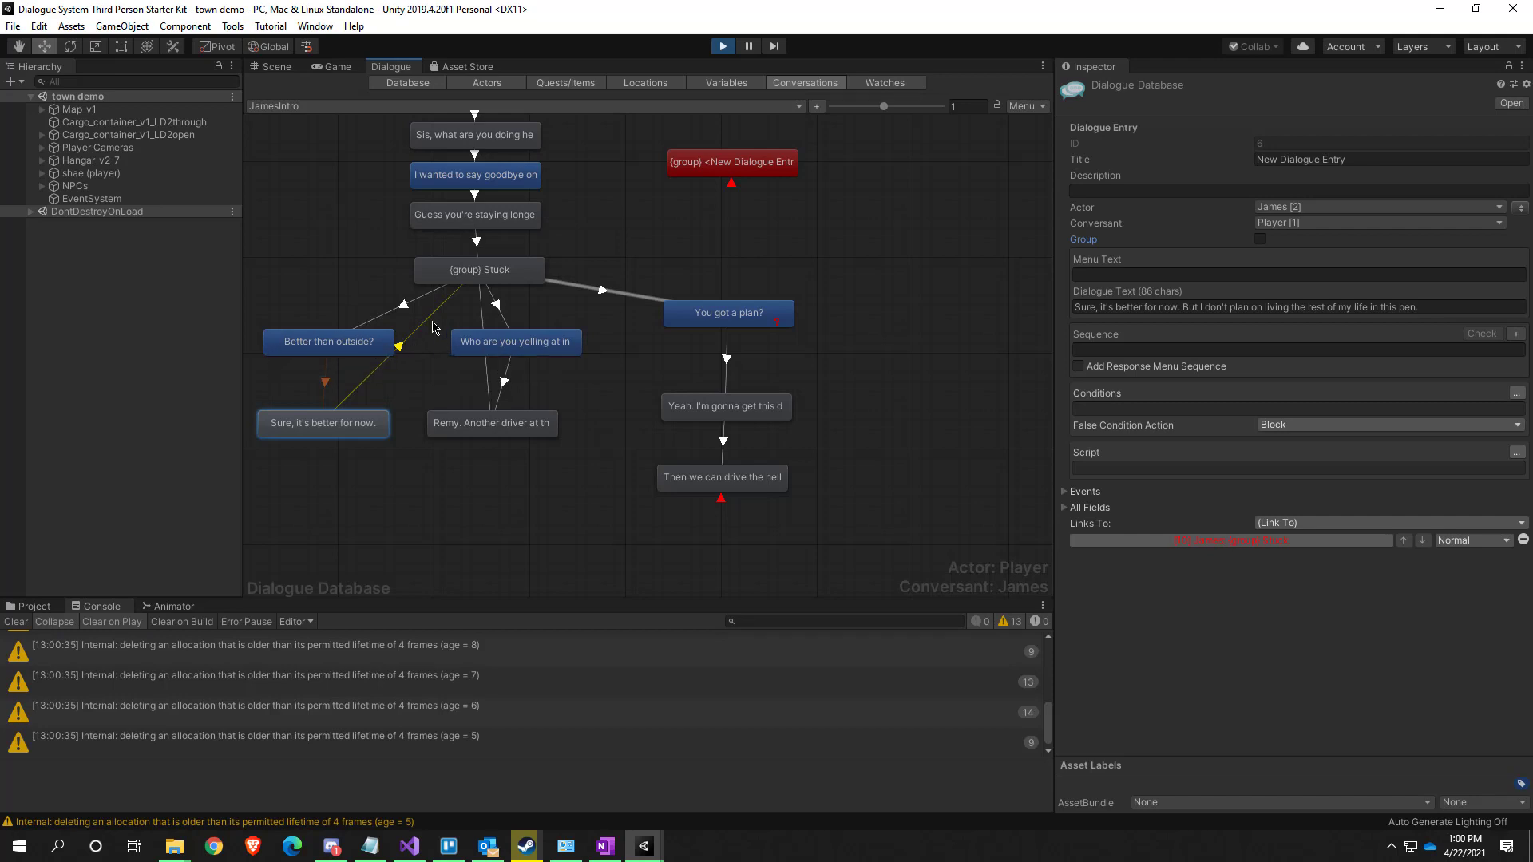
# Review the "Guess you're staying longer" entry and the Stuck group, and move the "Sure, it's better for now." node further below "Better than outside?"
pyautogui.click(490, 221)
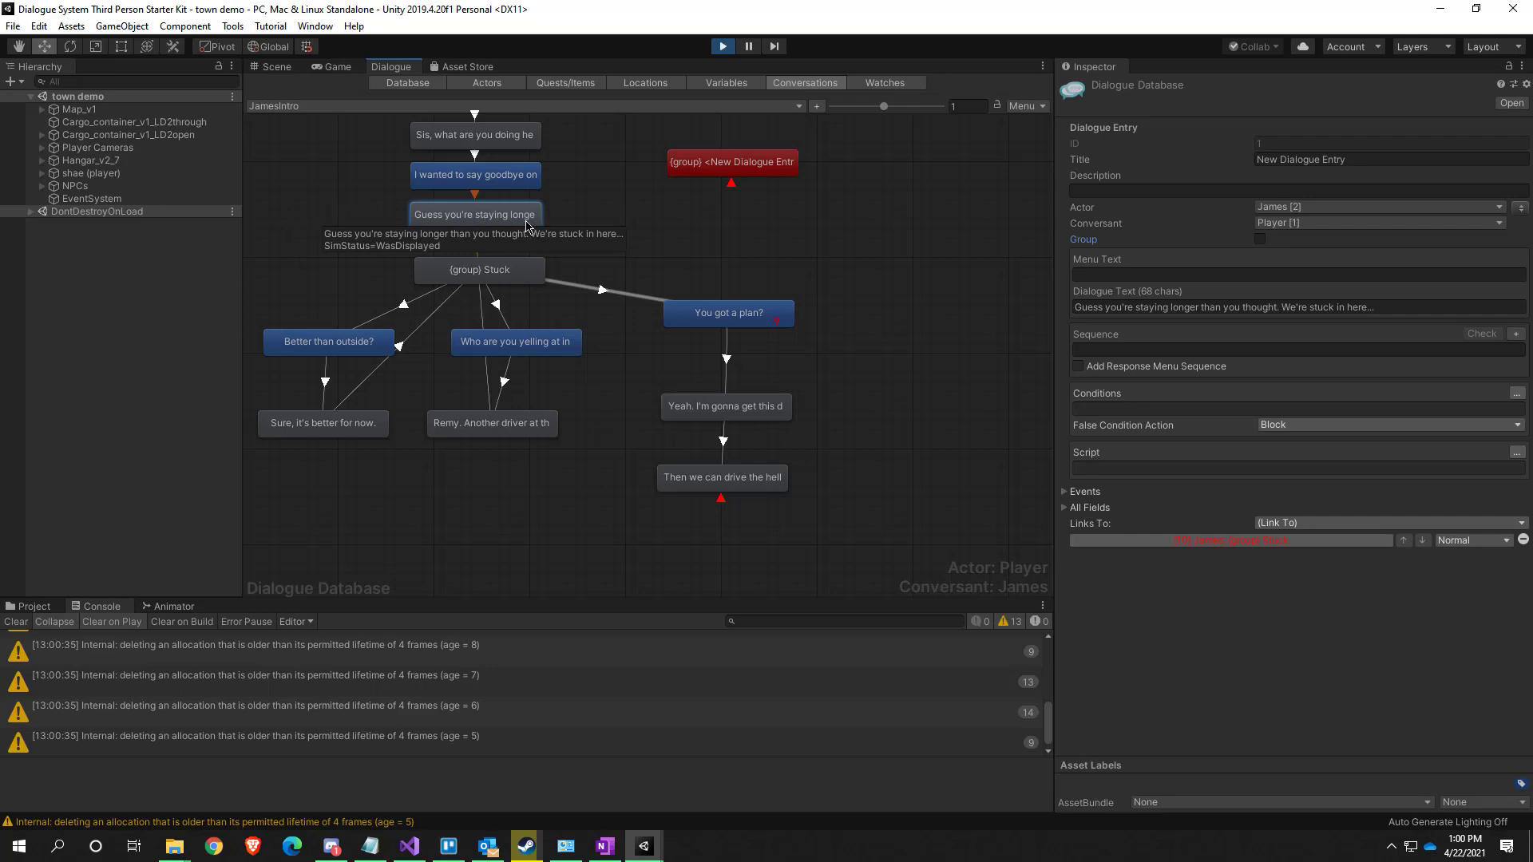
pyautogui.click(476, 275)
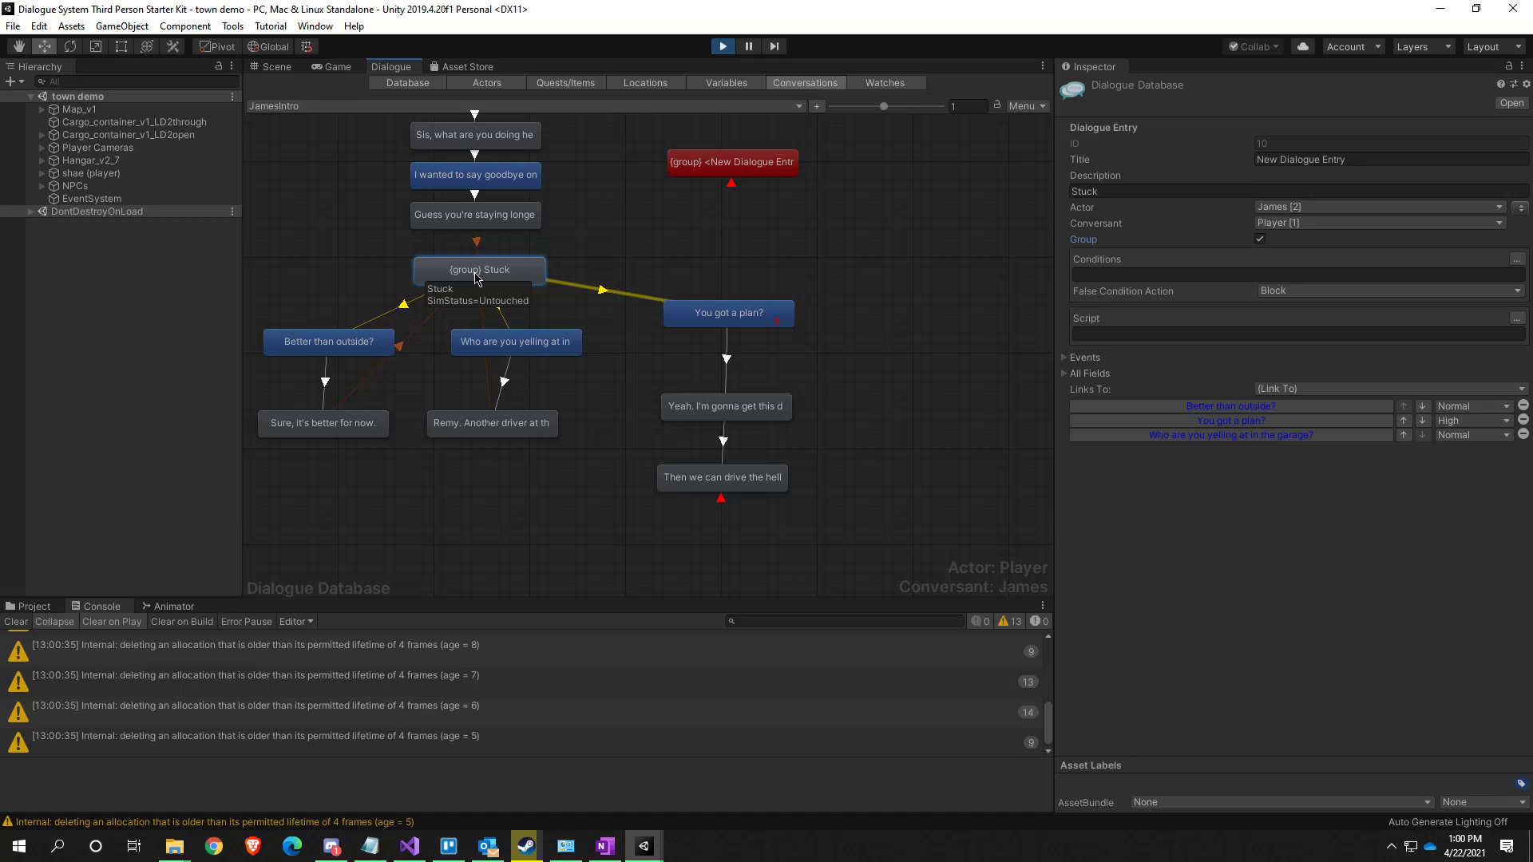
pyautogui.moveTo(476, 276); pyautogui.dragTo(465, 275)
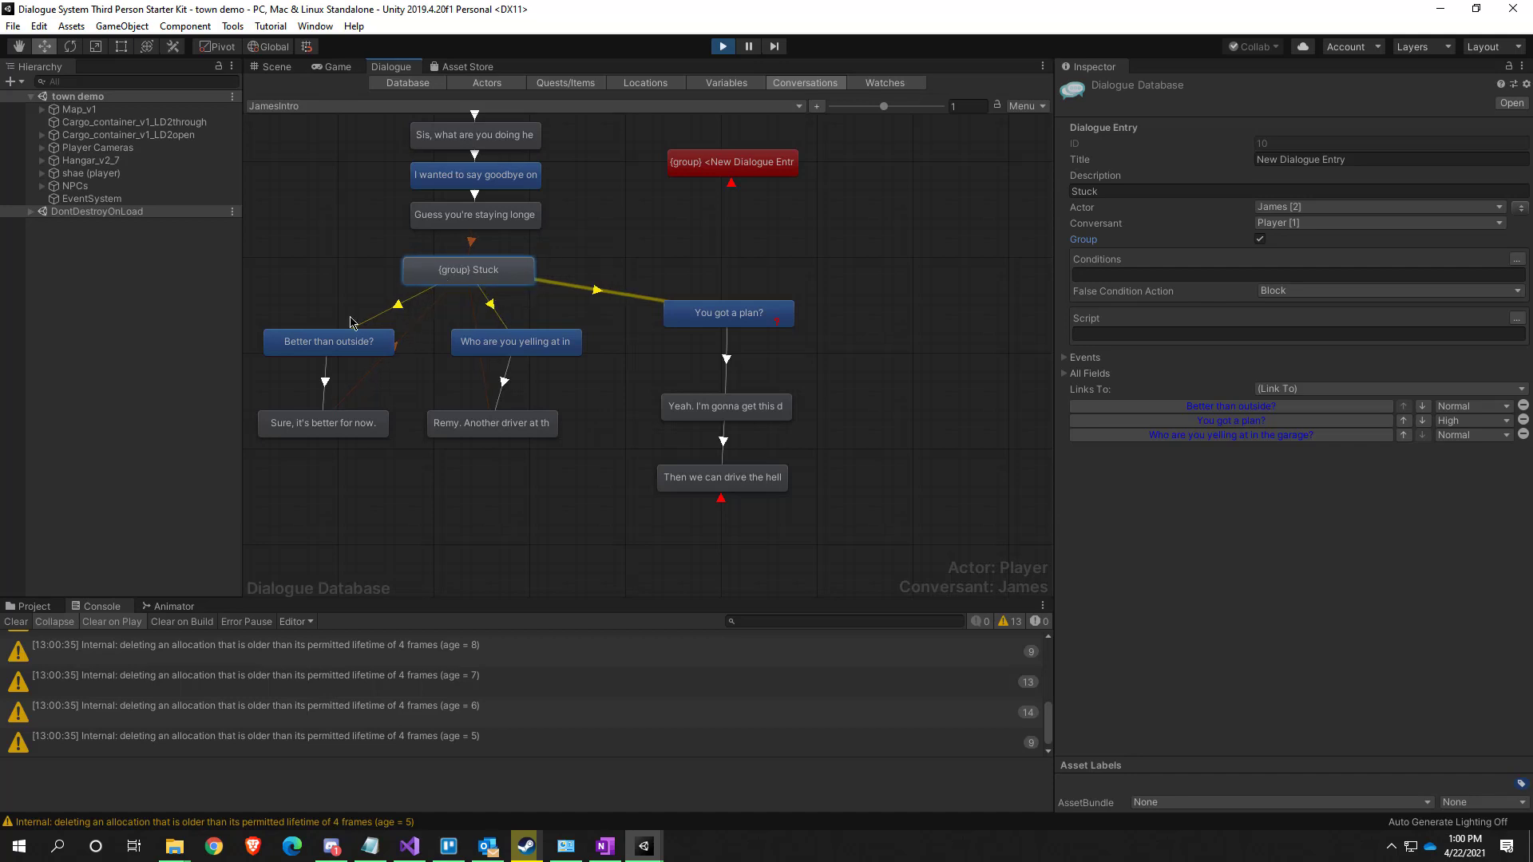
pyautogui.moveTo(327, 423); pyautogui.dragTo(353, 452)
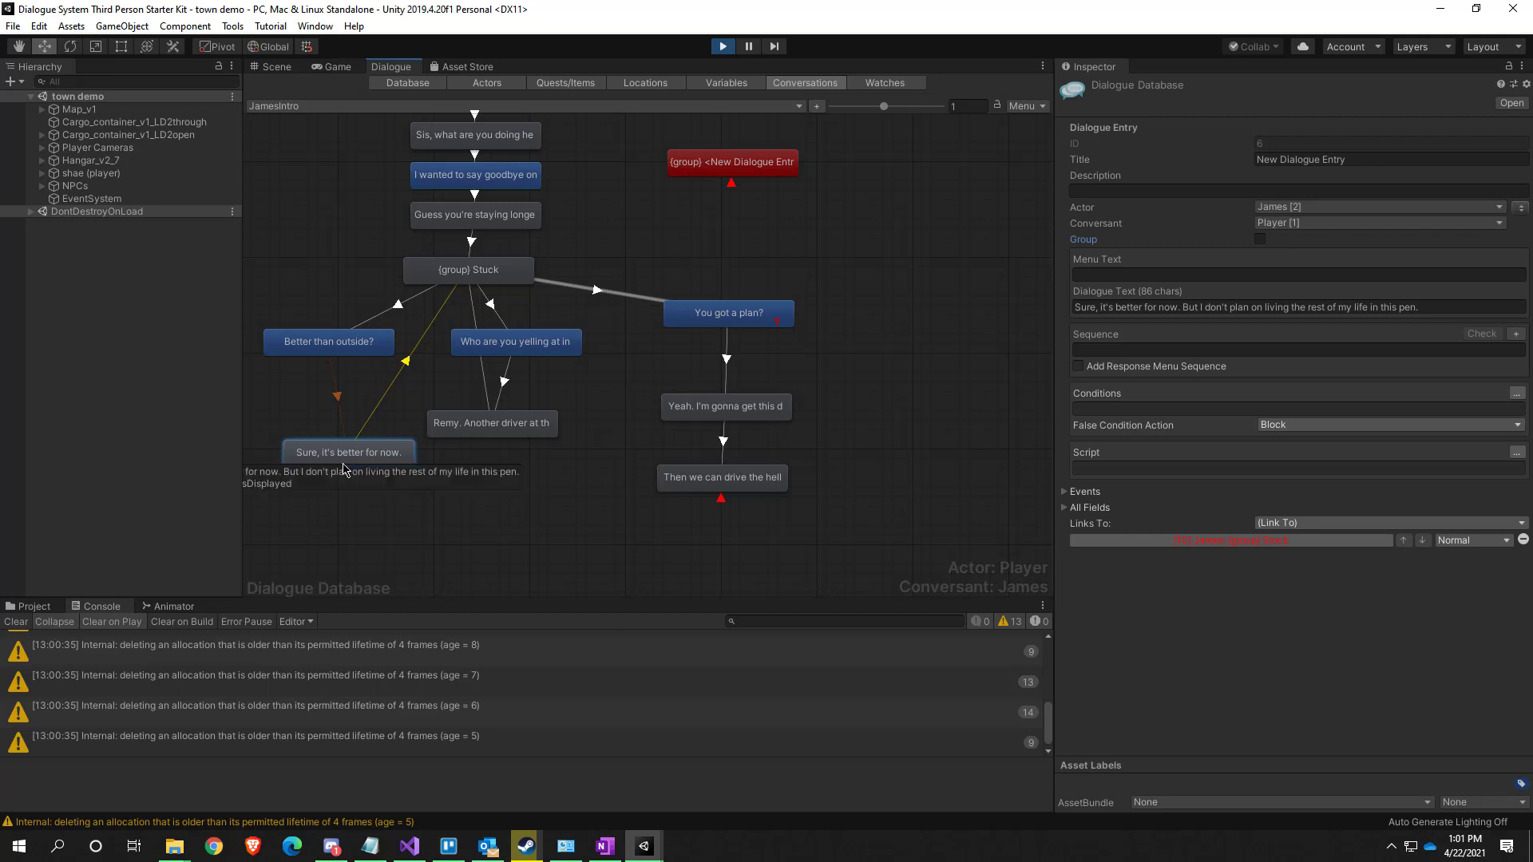
pyautogui.moveTo(347, 457); pyautogui.dragTo(332, 454)
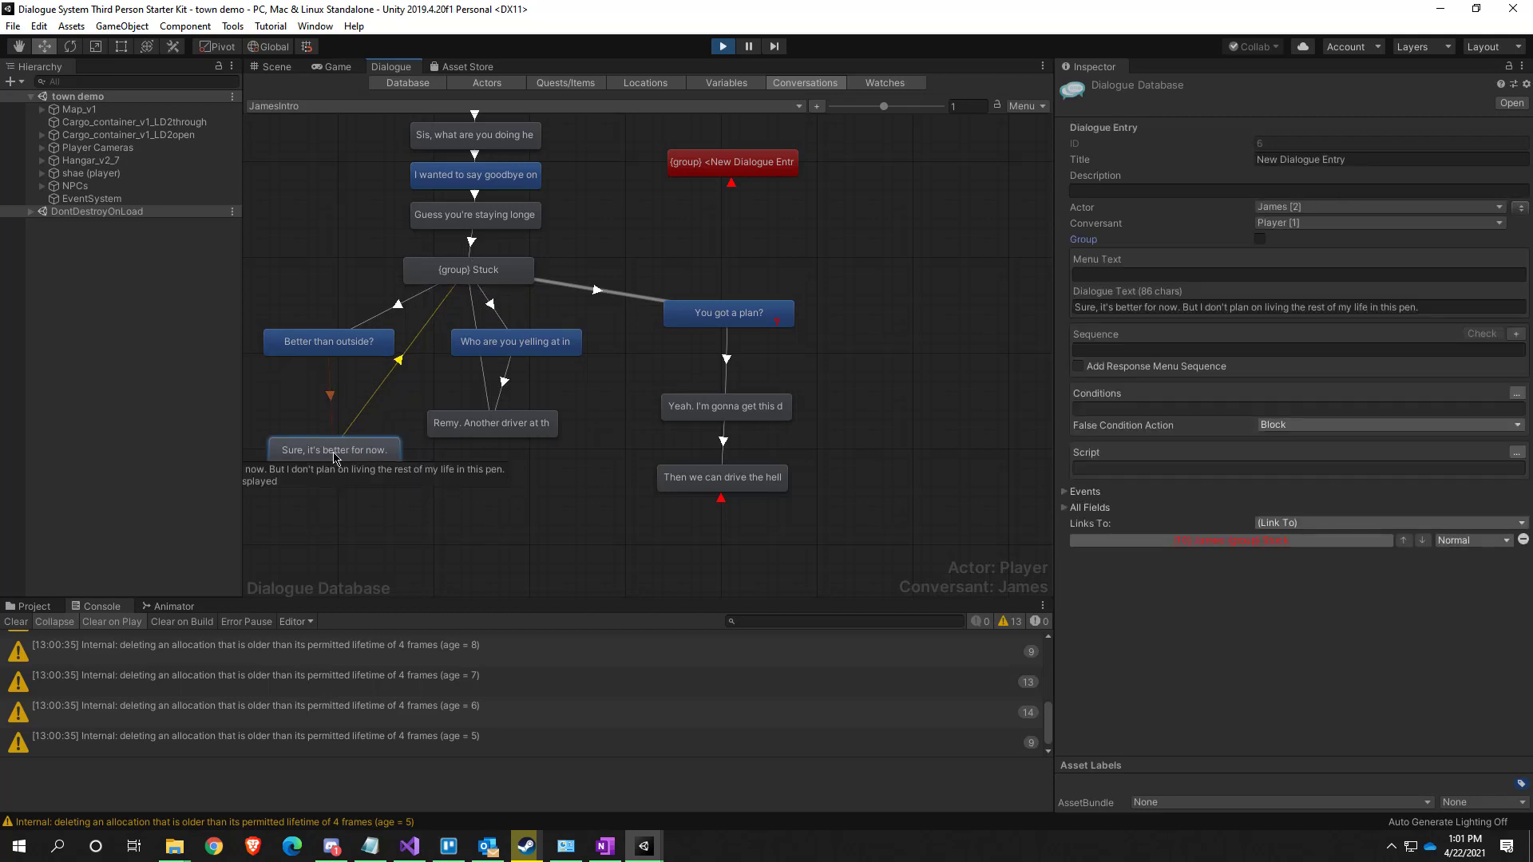
# Review the "Guess you're staying longer" entry again and realign the Stuck group node directly beneath it
pyautogui.click(472, 223)
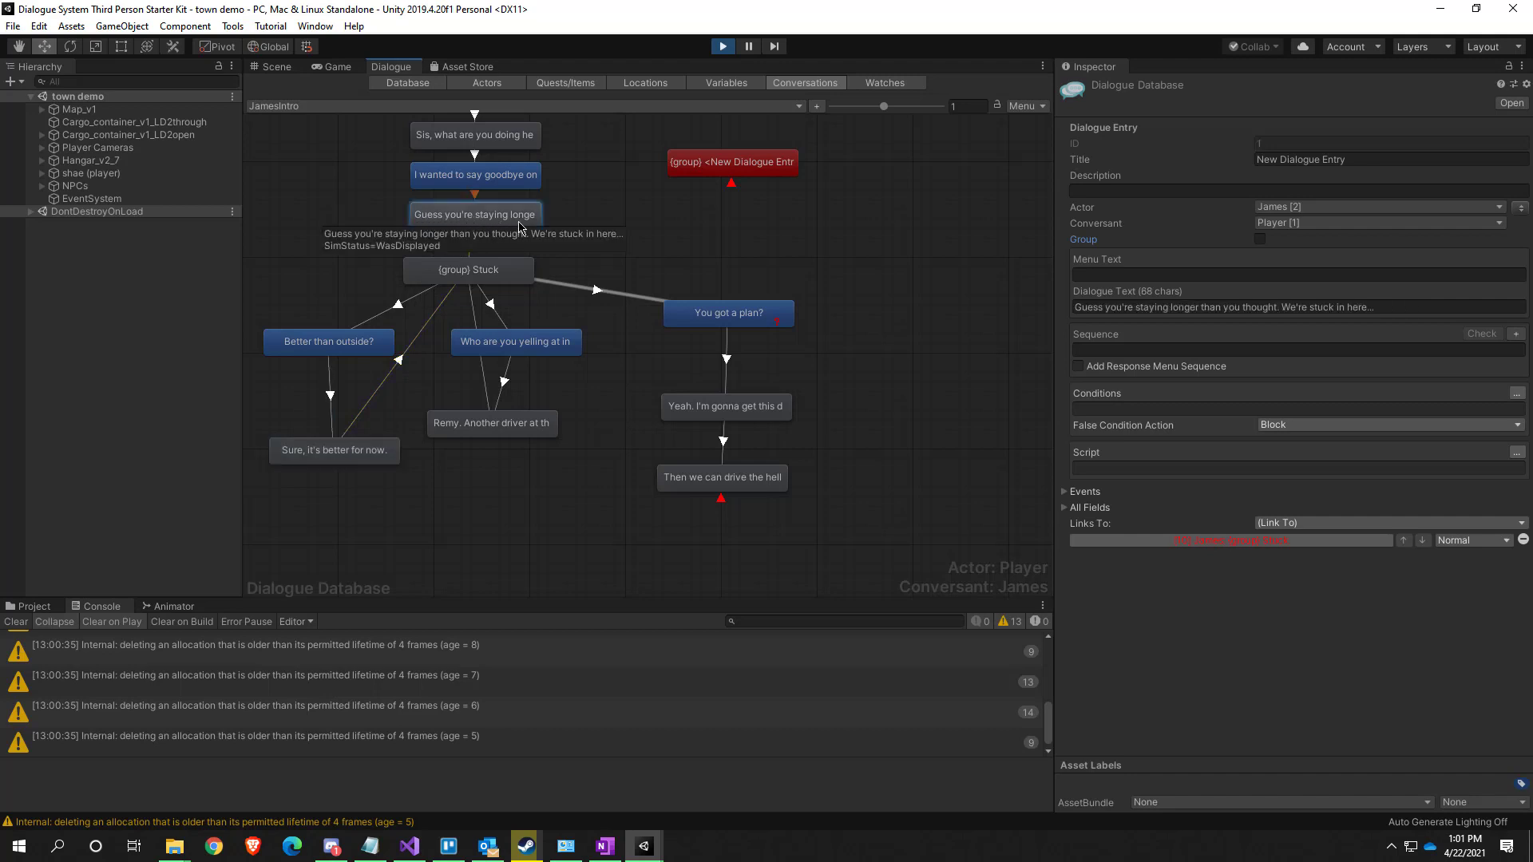
pyautogui.click(469, 276)
pyautogui.moveTo(469, 276); pyautogui.dragTo(480, 271)
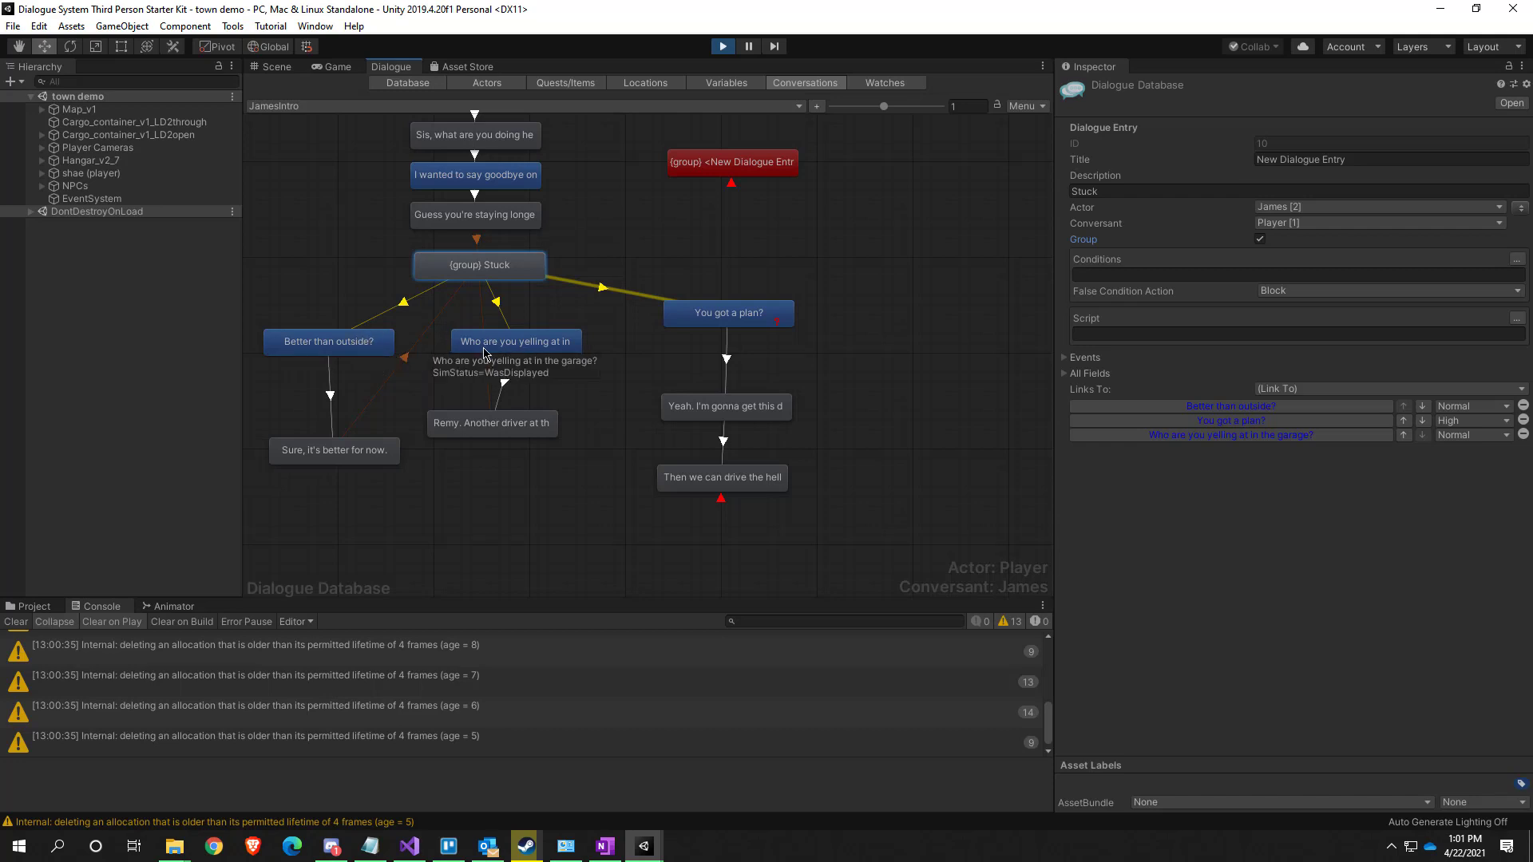
# Delete the unlinked red group node from the JamesIntro conversation
pyautogui.click(447, 399)
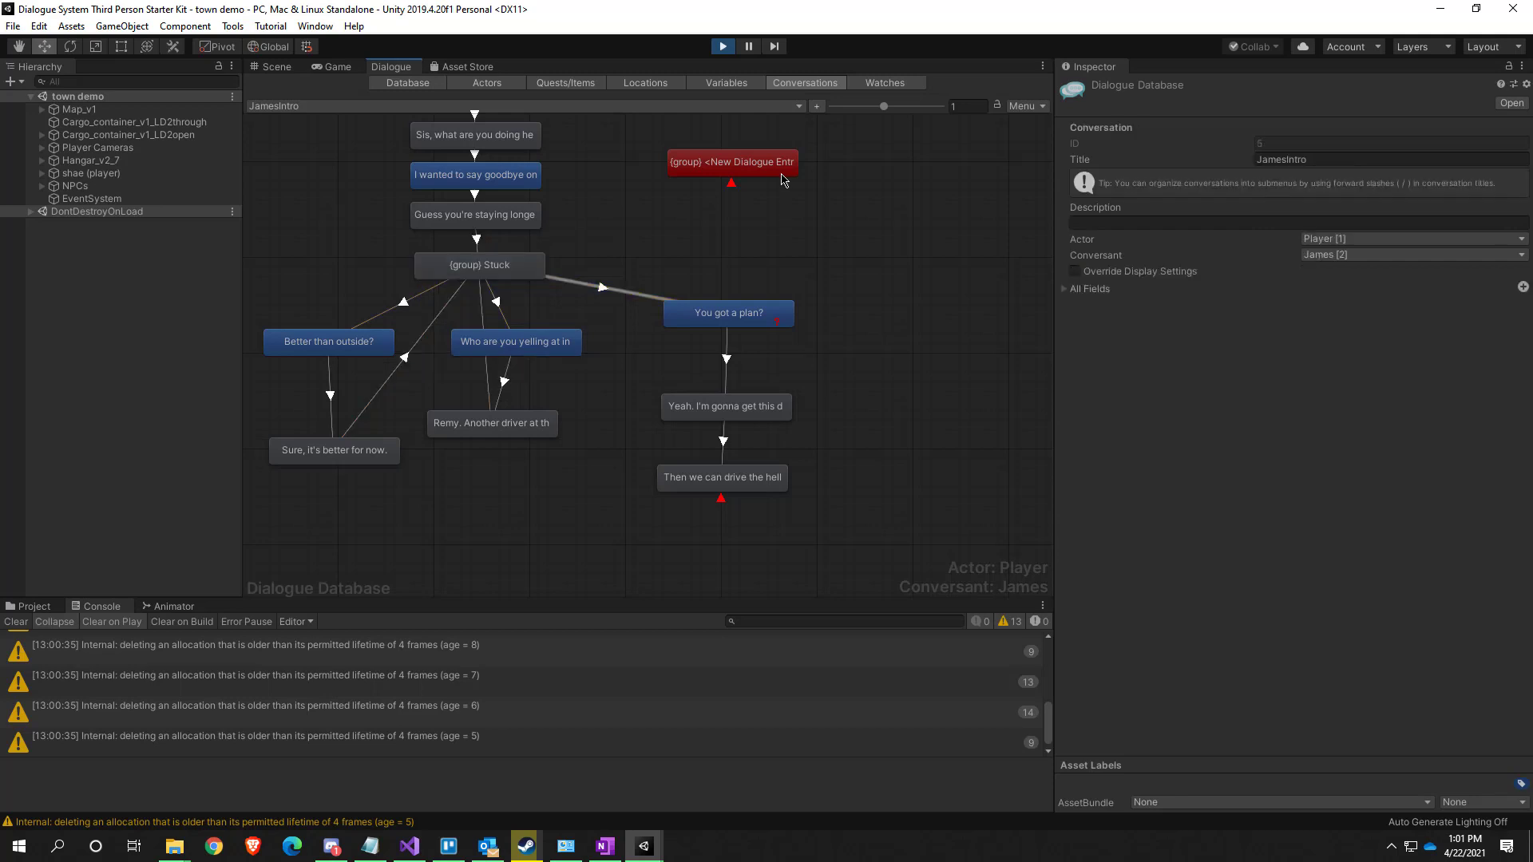
pyautogui.click(716, 181)
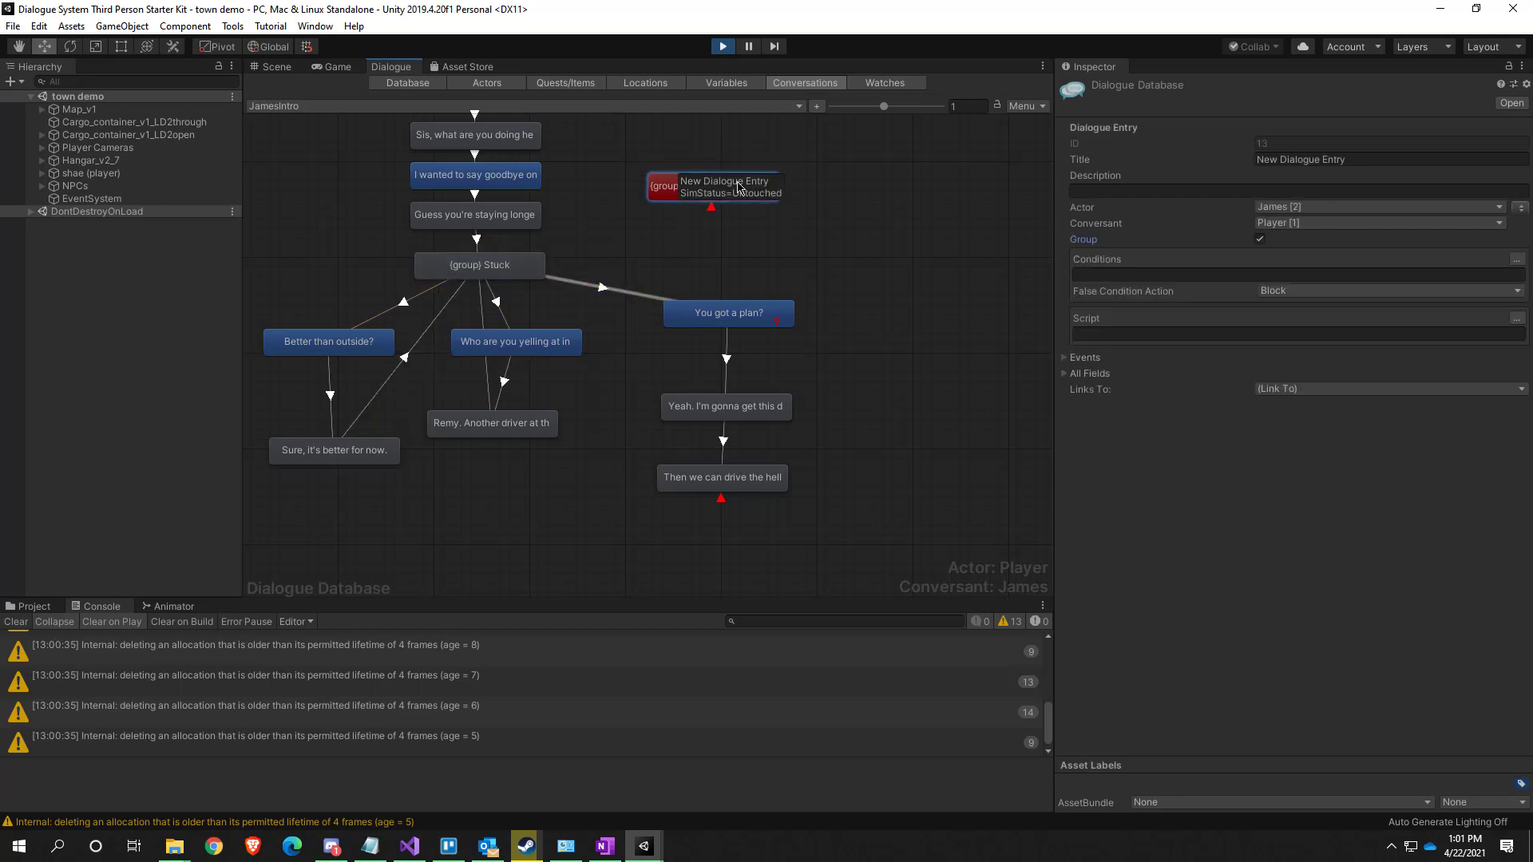
pyautogui.moveTo(720, 186); pyautogui.dragTo(784, 212)
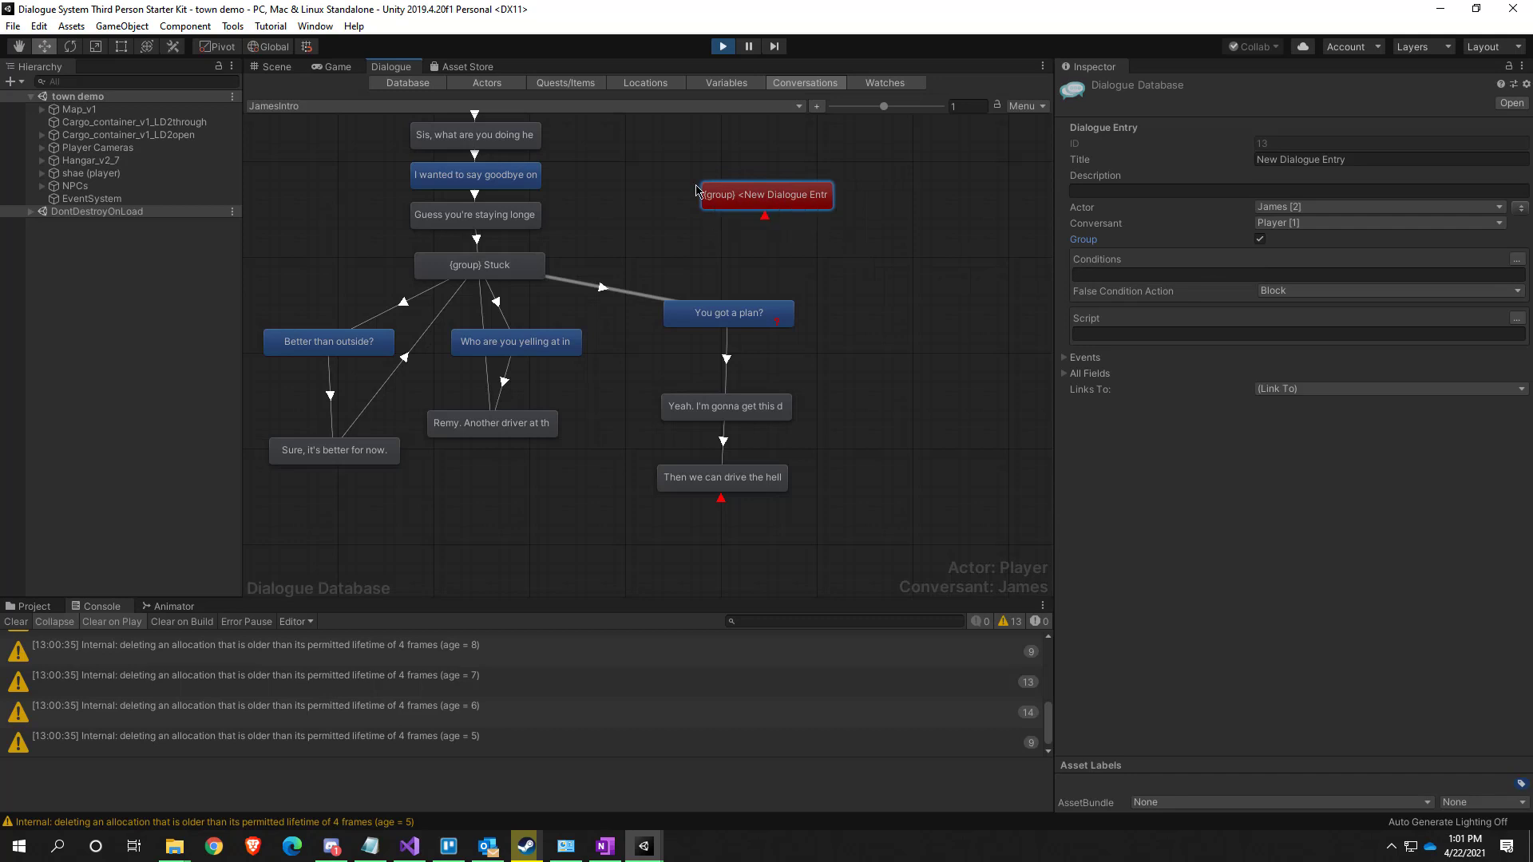
pyautogui.click(792, 226)
pyautogui.click(790, 204)
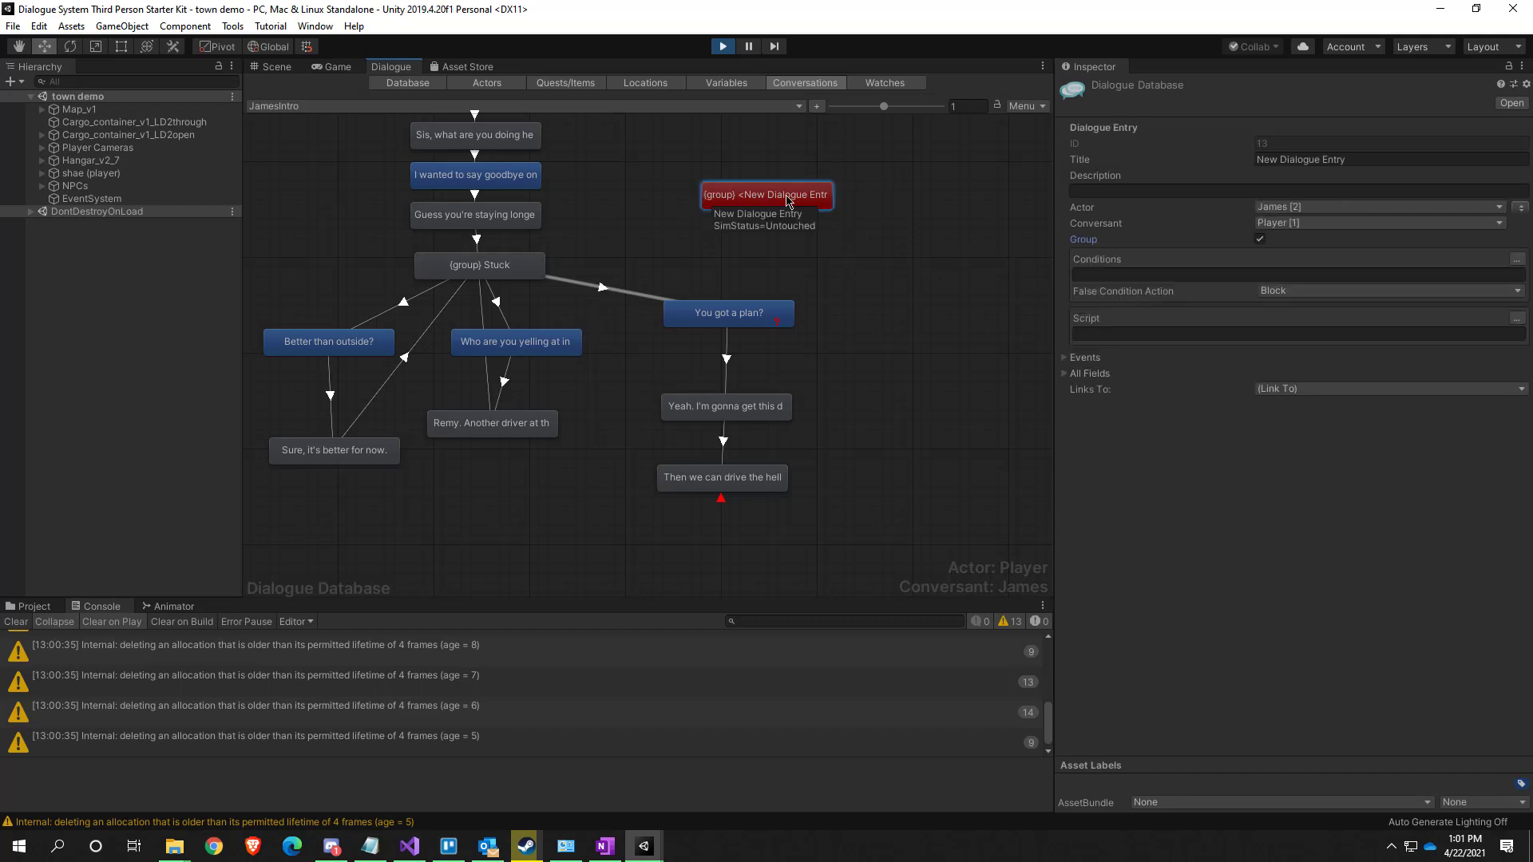
pyautogui.press('Delete')
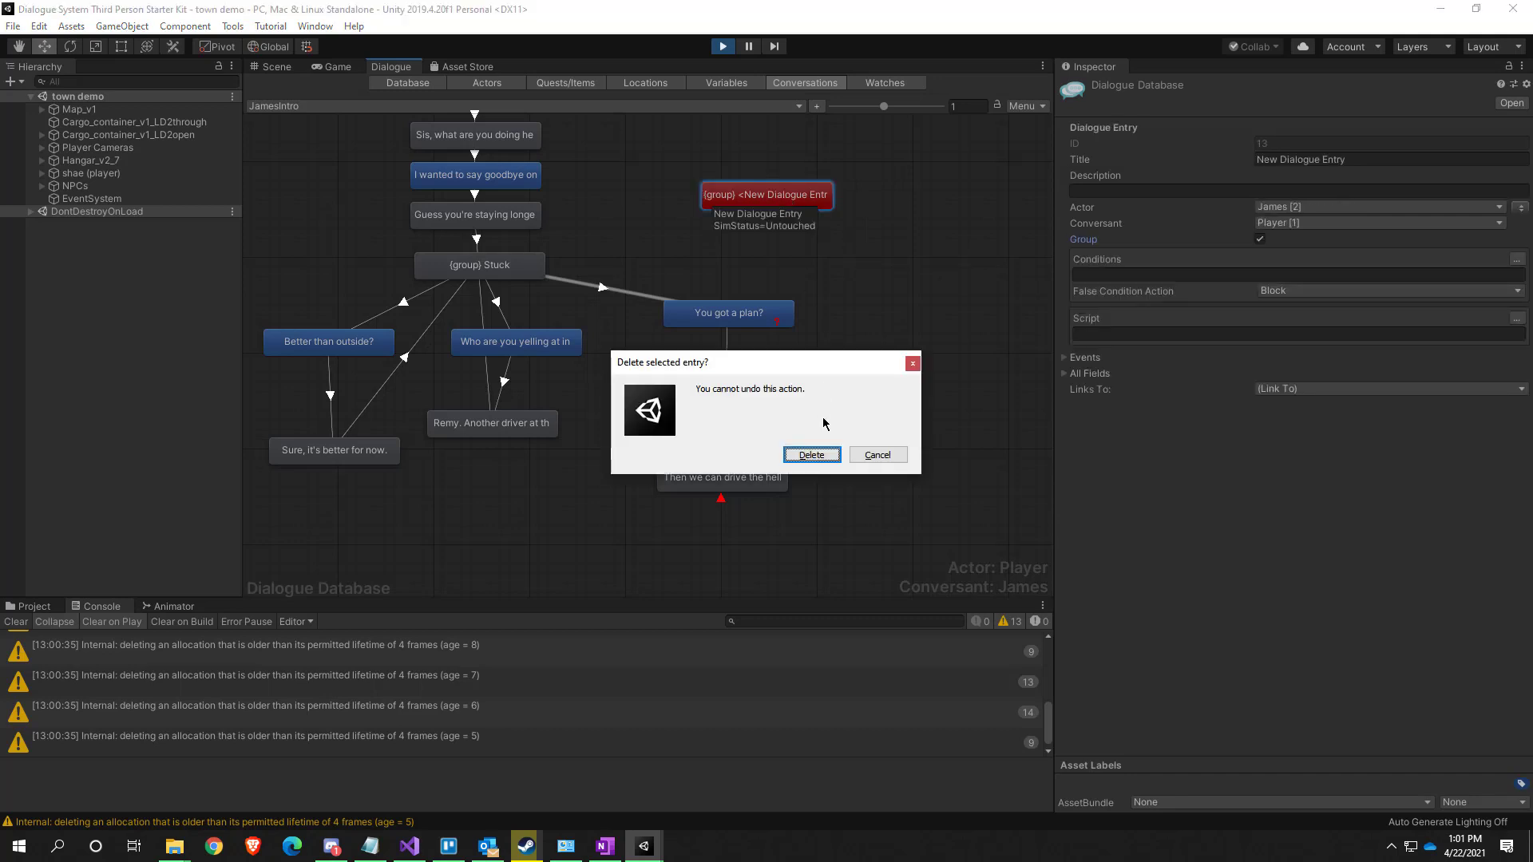
pyautogui.click(825, 460)
# Check the Stuck entry's Group setting and the conditions on the "You got a plan?" response
pyautogui.click(511, 268)
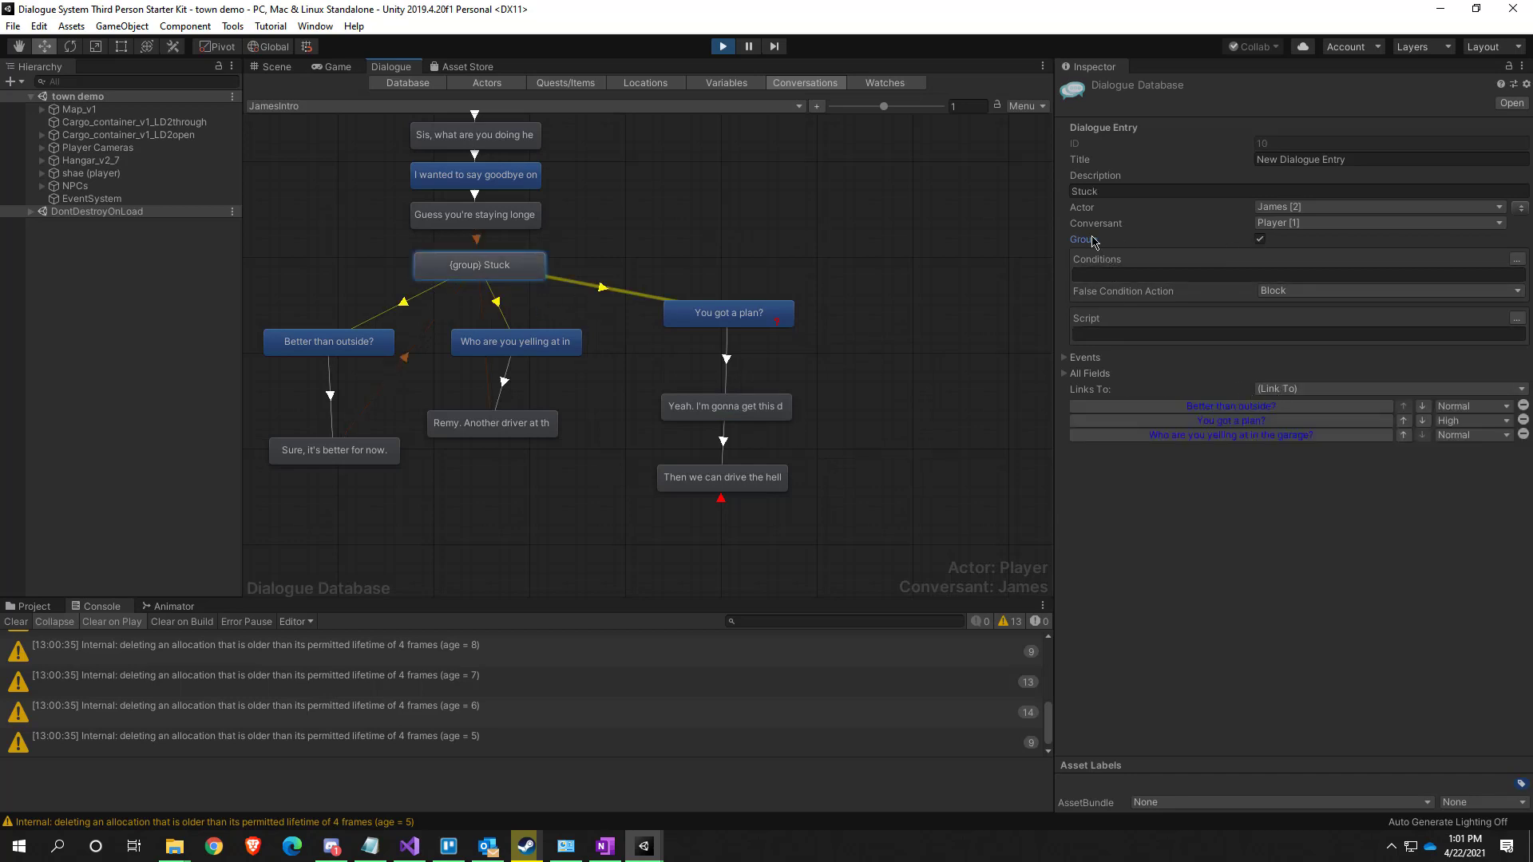
pyautogui.click(794, 238)
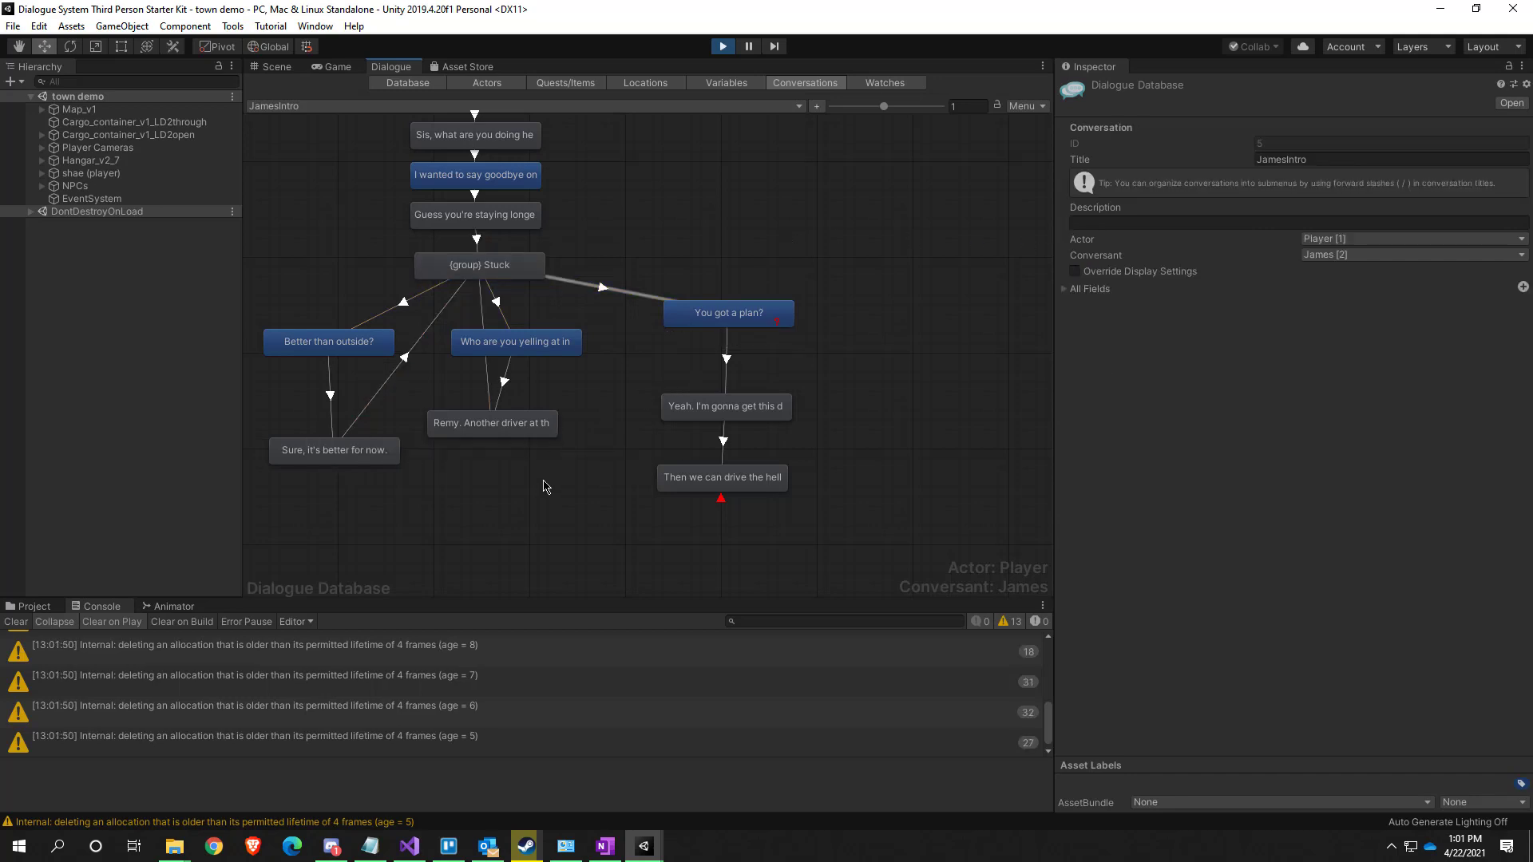
pyautogui.click(774, 326)
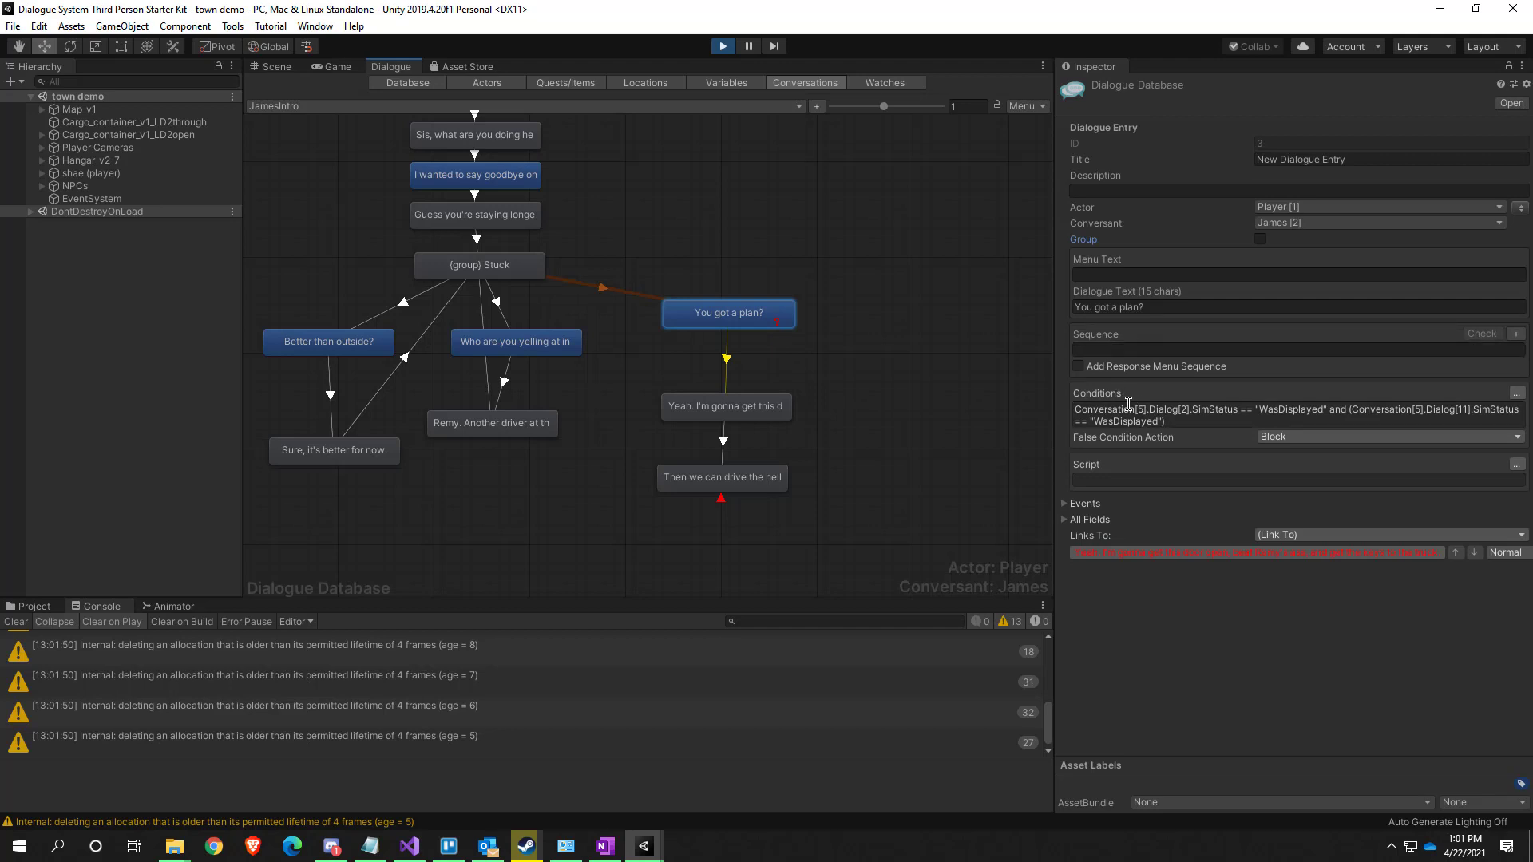
pyautogui.click(883, 448)
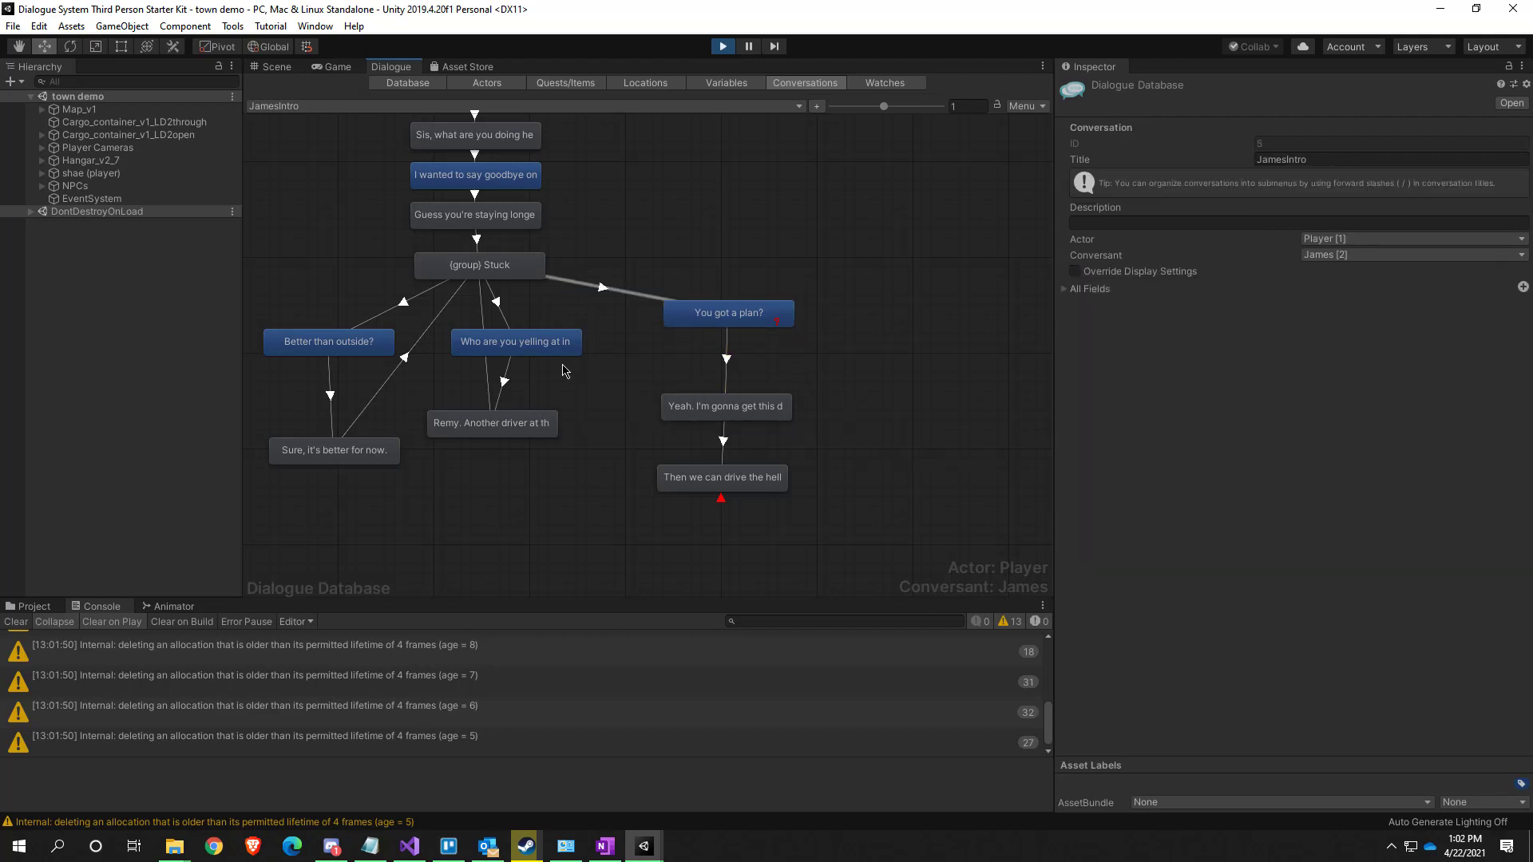
# Move the "You got a plan?" node slightly lower and review its SimStatus conditions alongside the two other player responses
pyautogui.moveTo(715, 319); pyautogui.dragTo(722, 336)
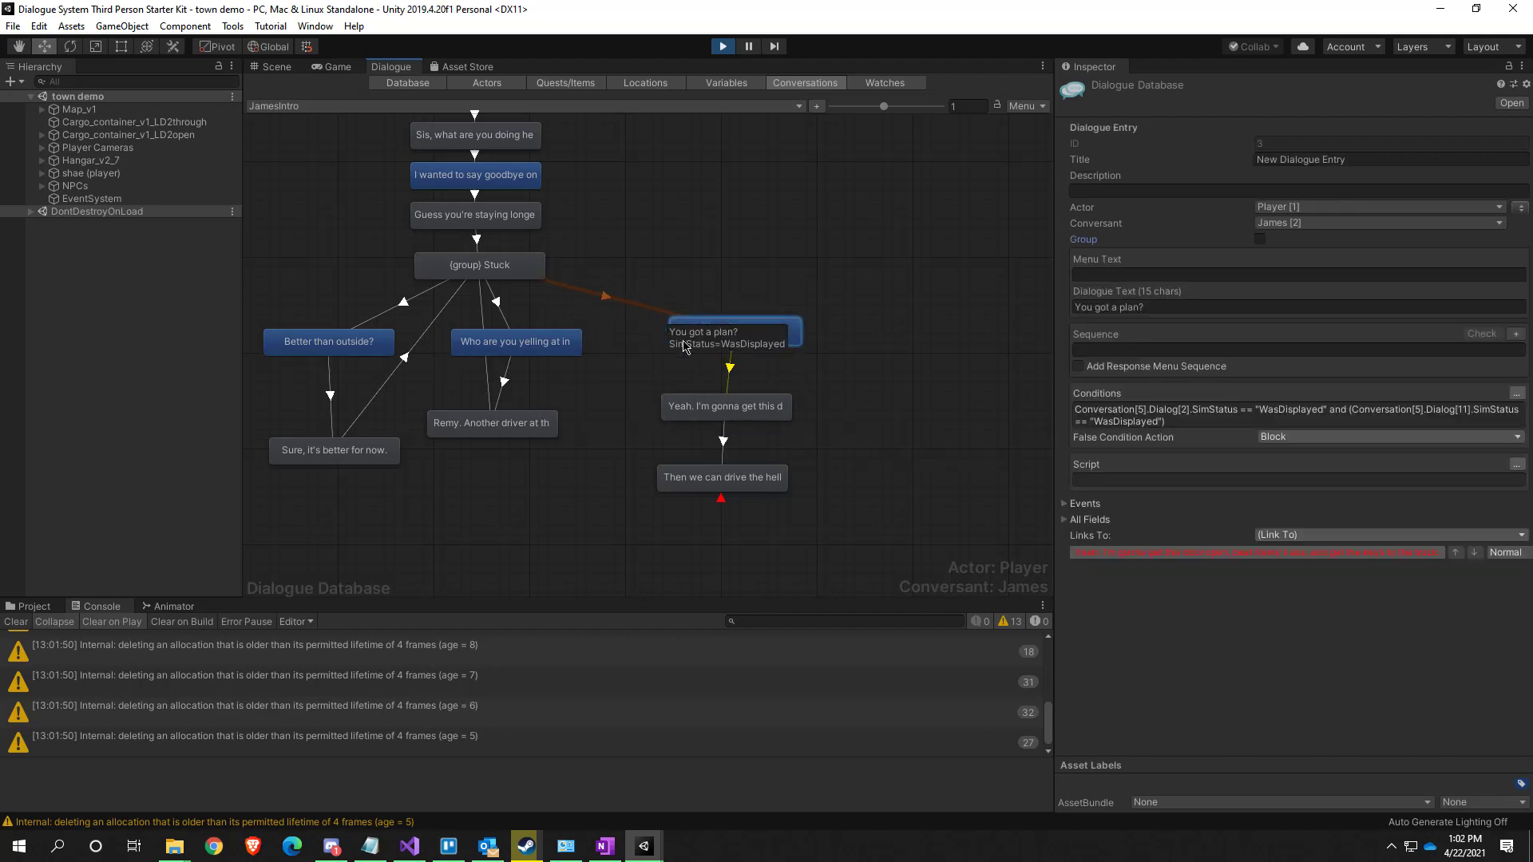
pyautogui.click(519, 345)
pyautogui.click(322, 344)
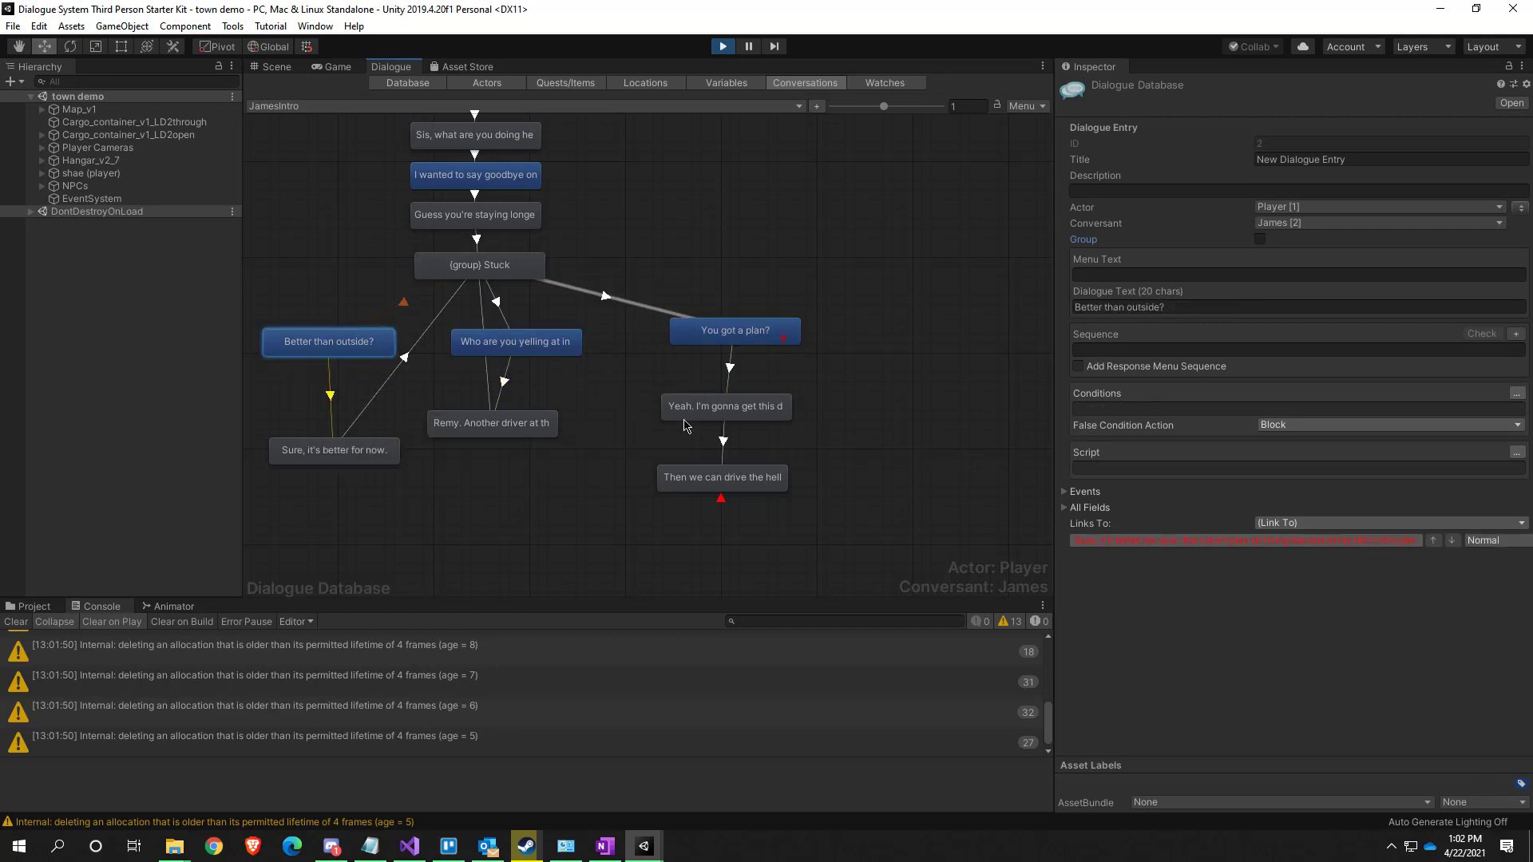
pyautogui.click(742, 337)
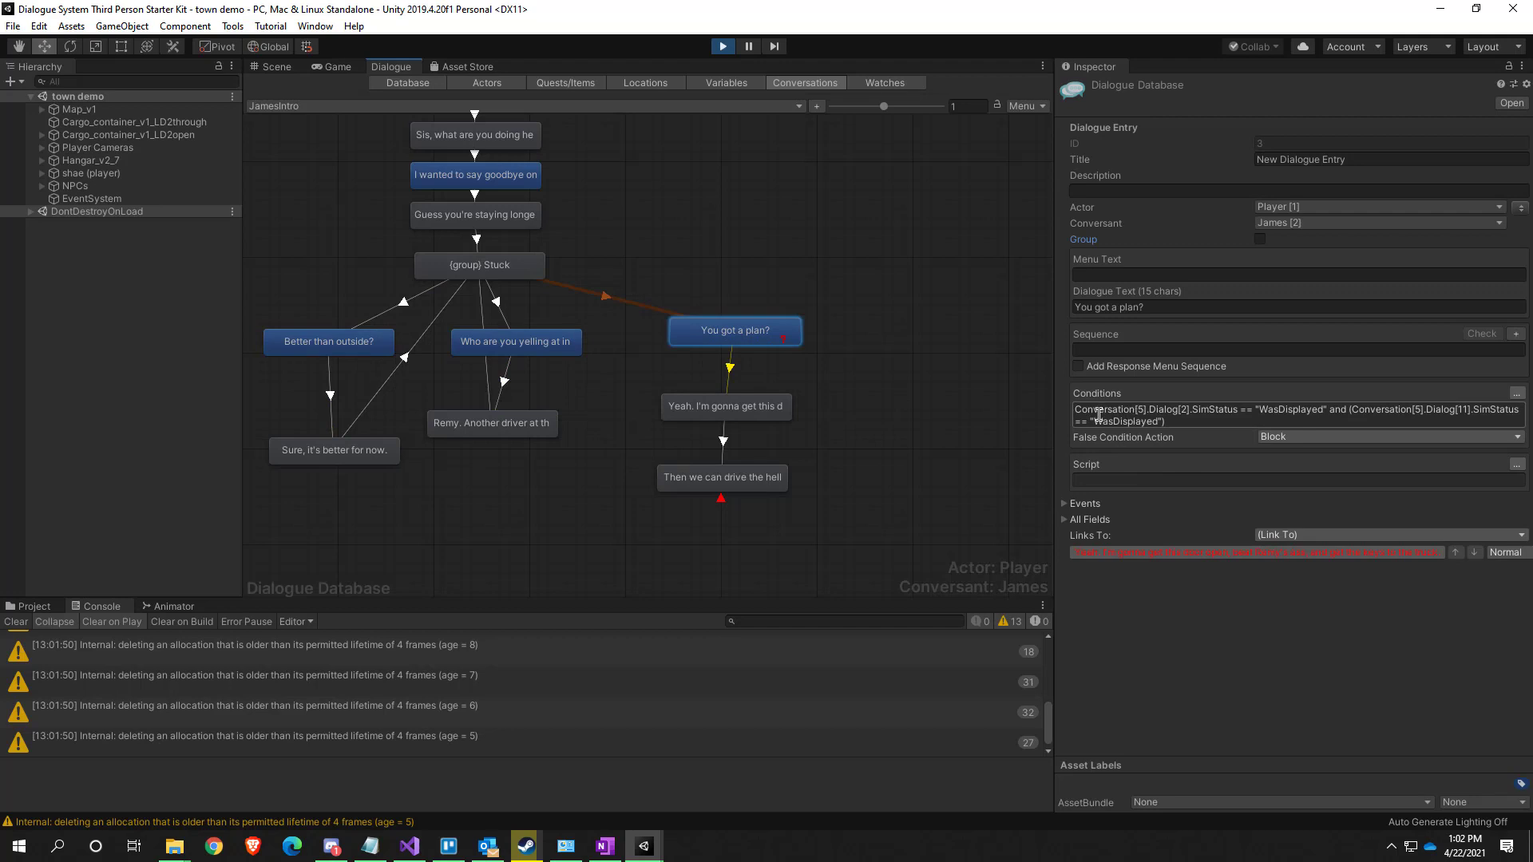
pyautogui.click(1215, 415)
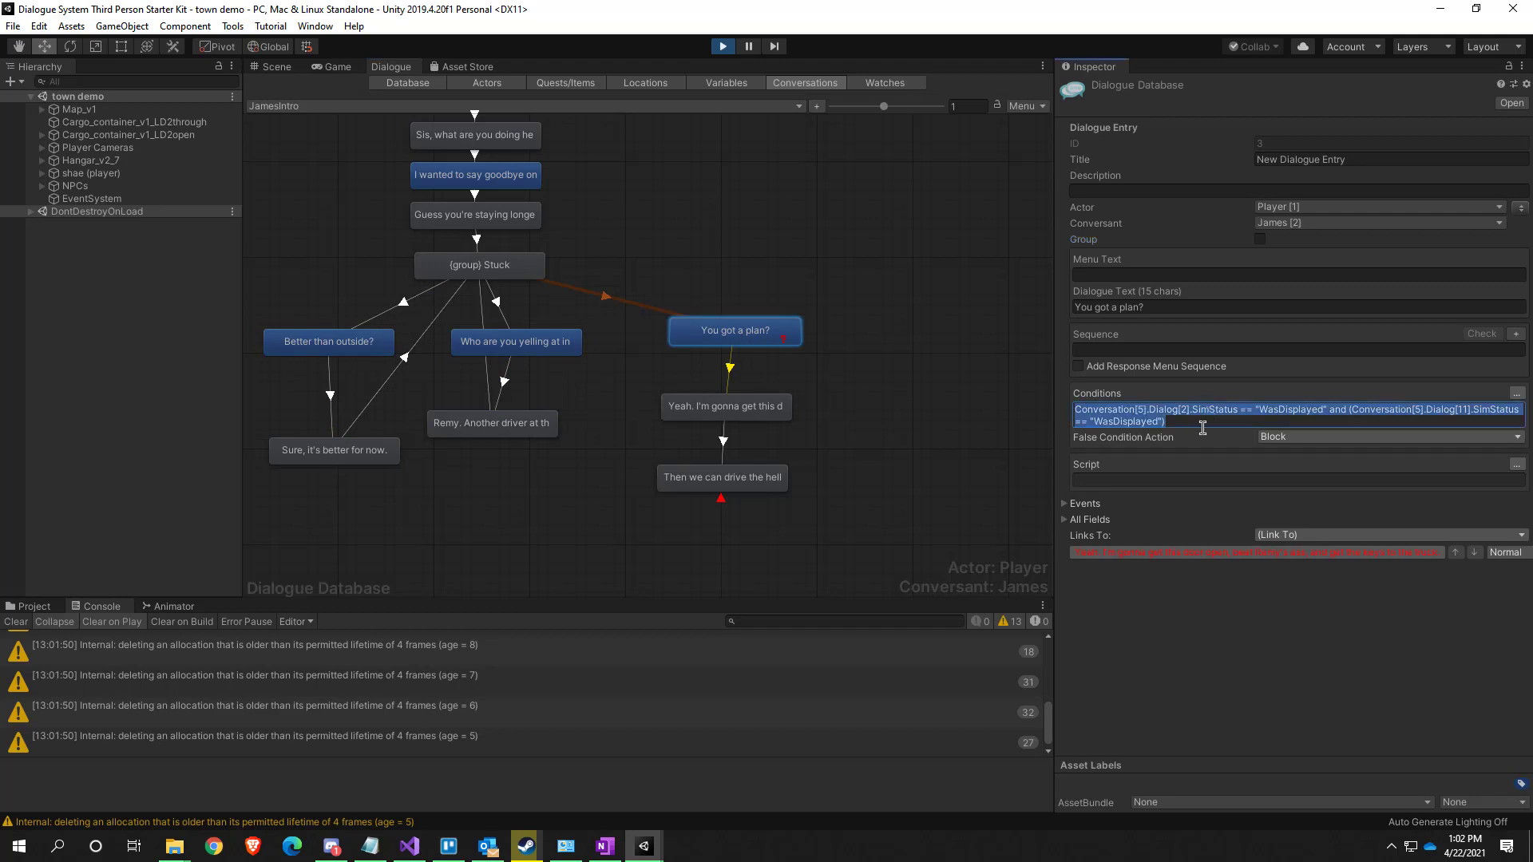
pyautogui.click(942, 373)
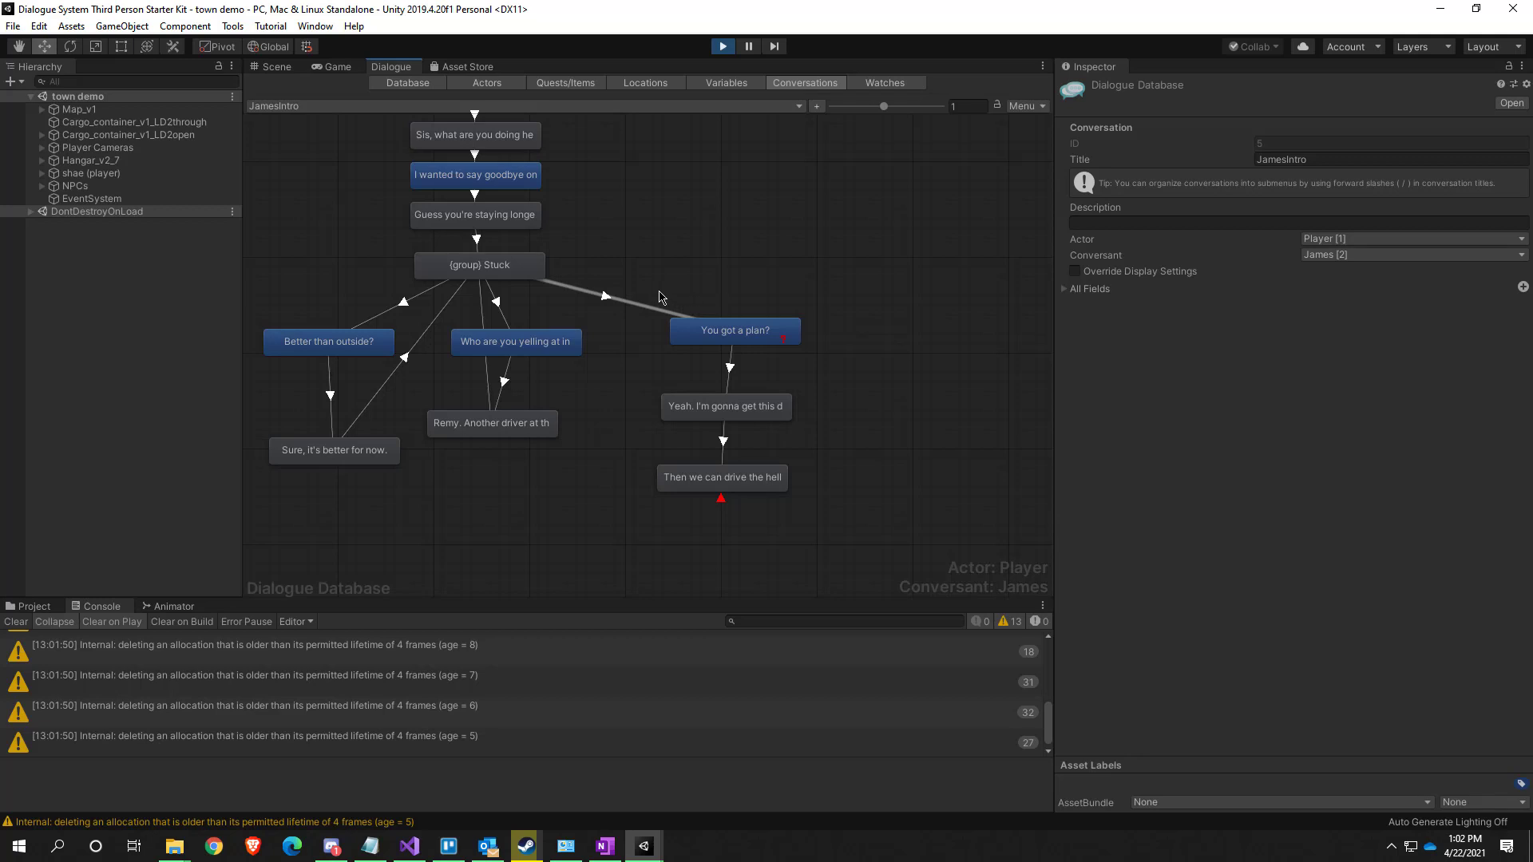
# Stop play mode and examine the Dialogue Manager's settings, including Include Sim Status
pyautogui.click(721, 48)
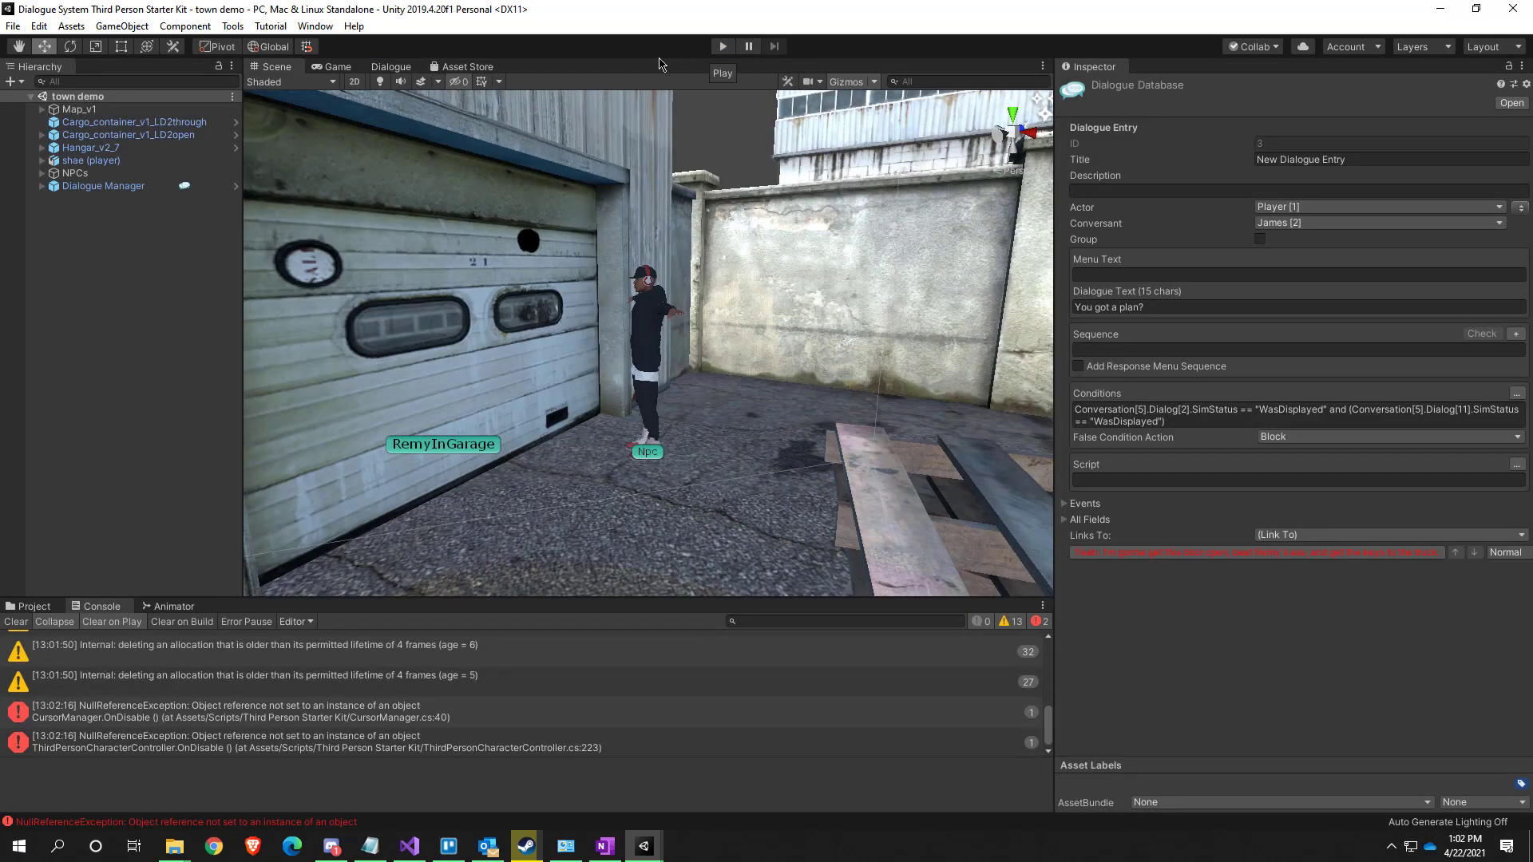
pyautogui.click(107, 190)
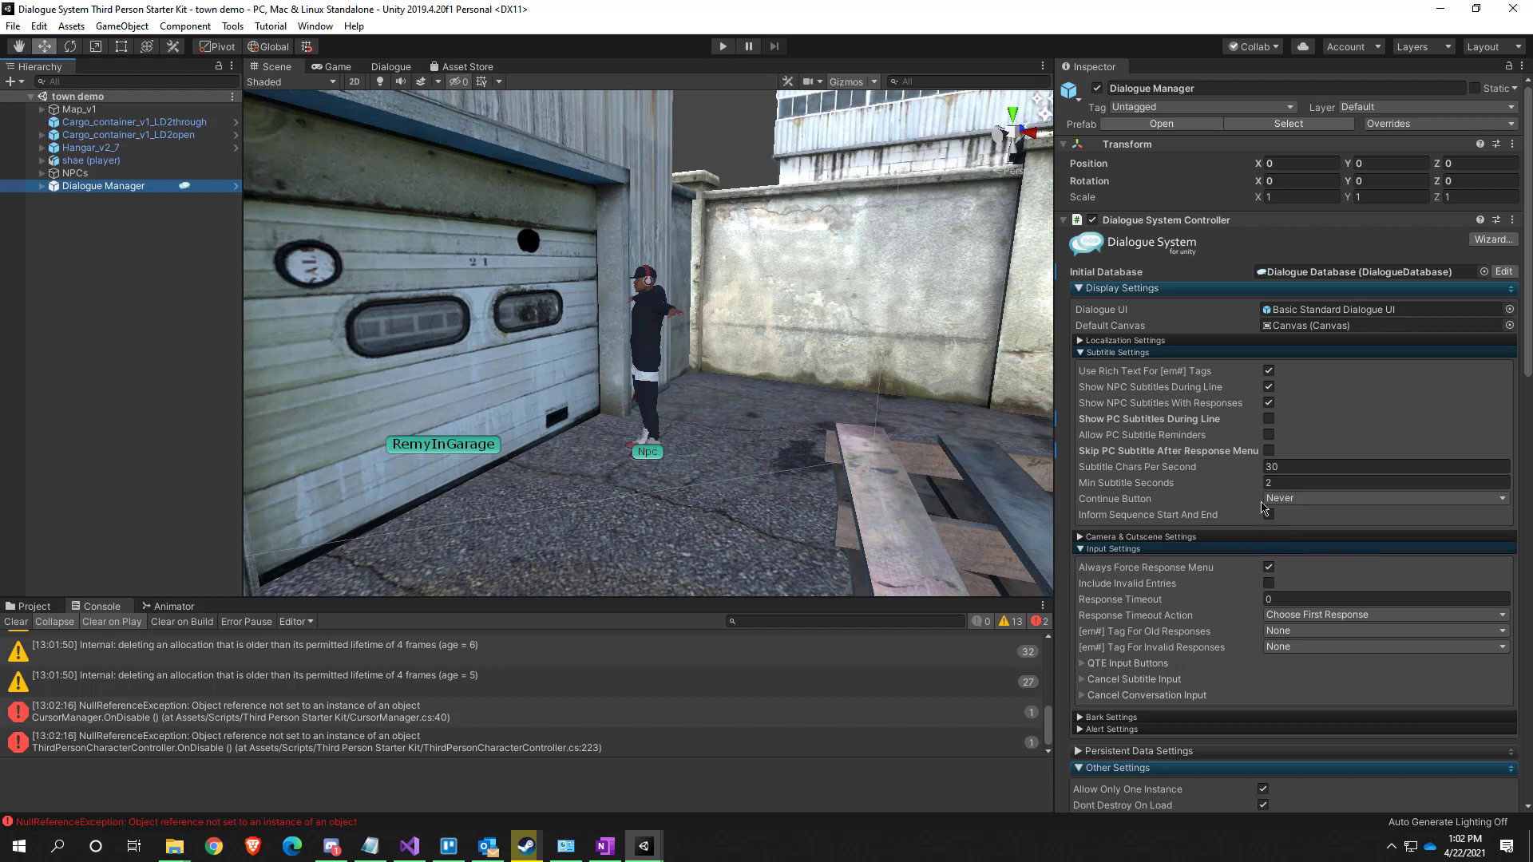
pyautogui.scroll(-3, 1238, 487)
pyautogui.scroll(-3, 1229, 484)
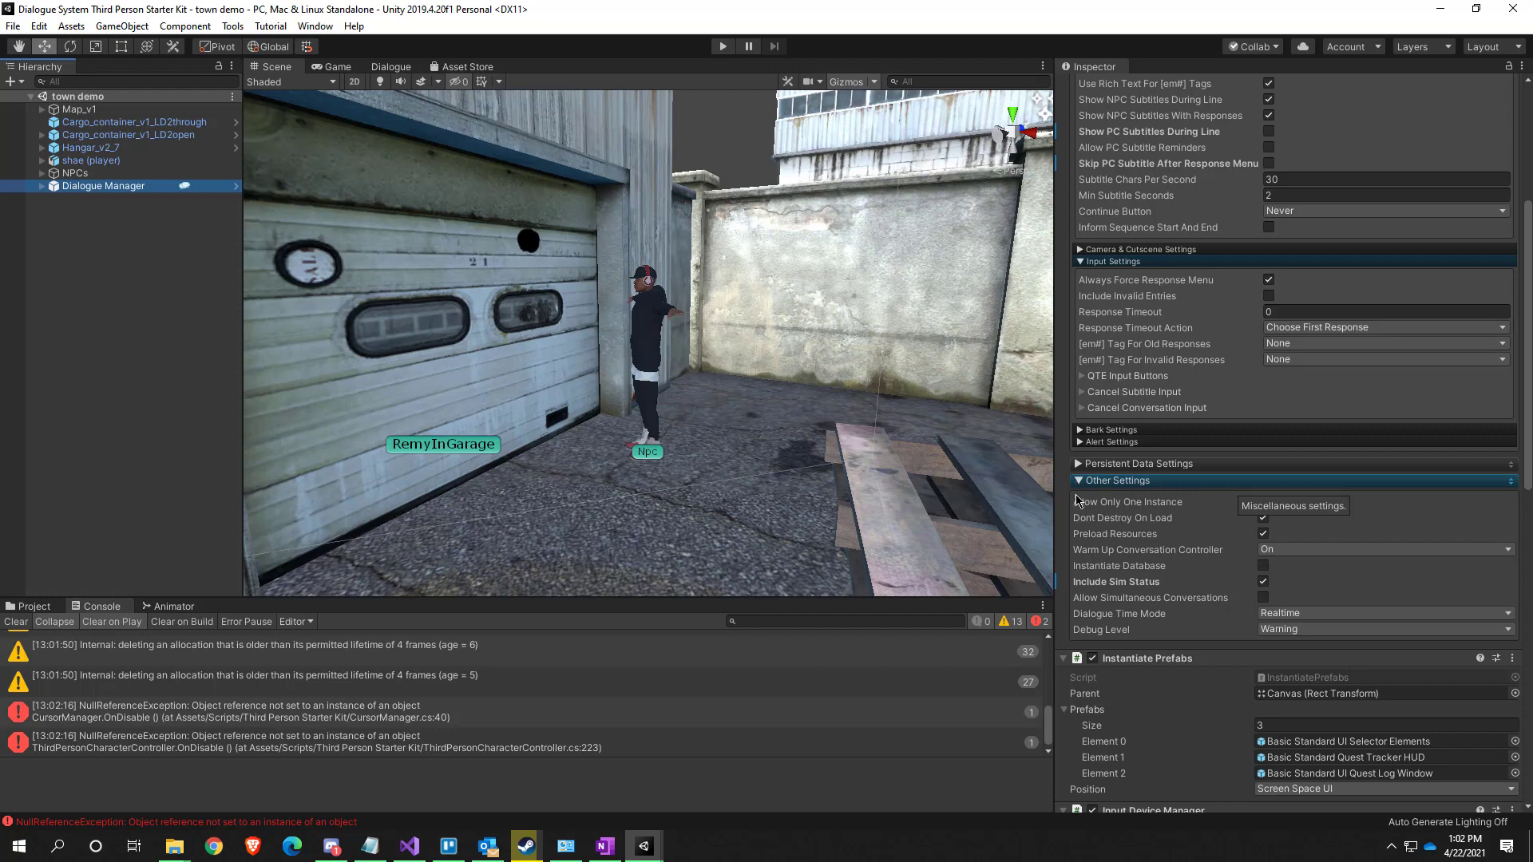
pyautogui.scroll(-3, 1137, 539)
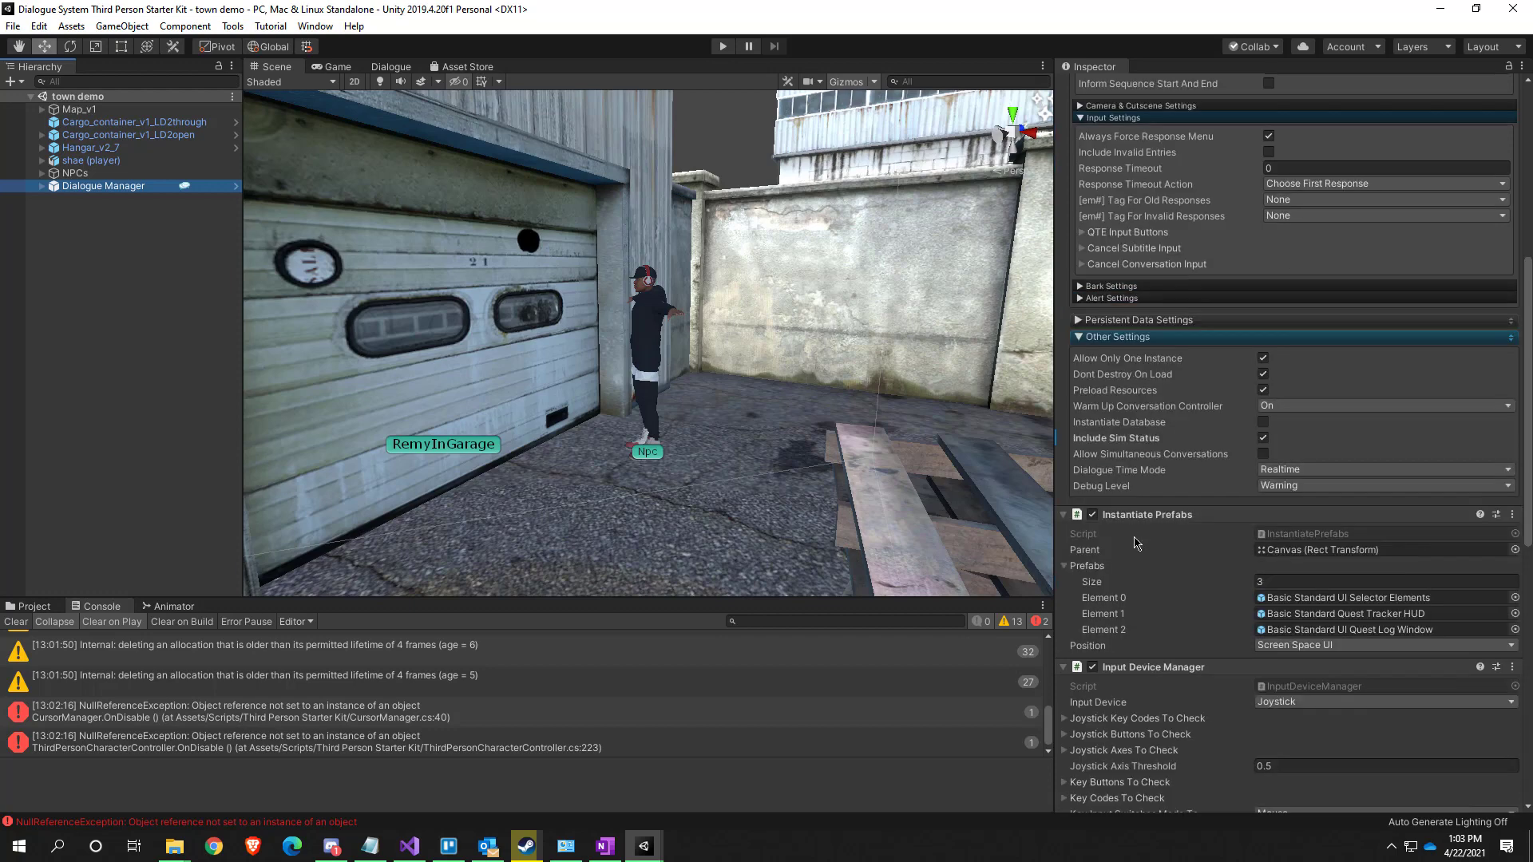
pyautogui.scroll(-3, 1133, 548)
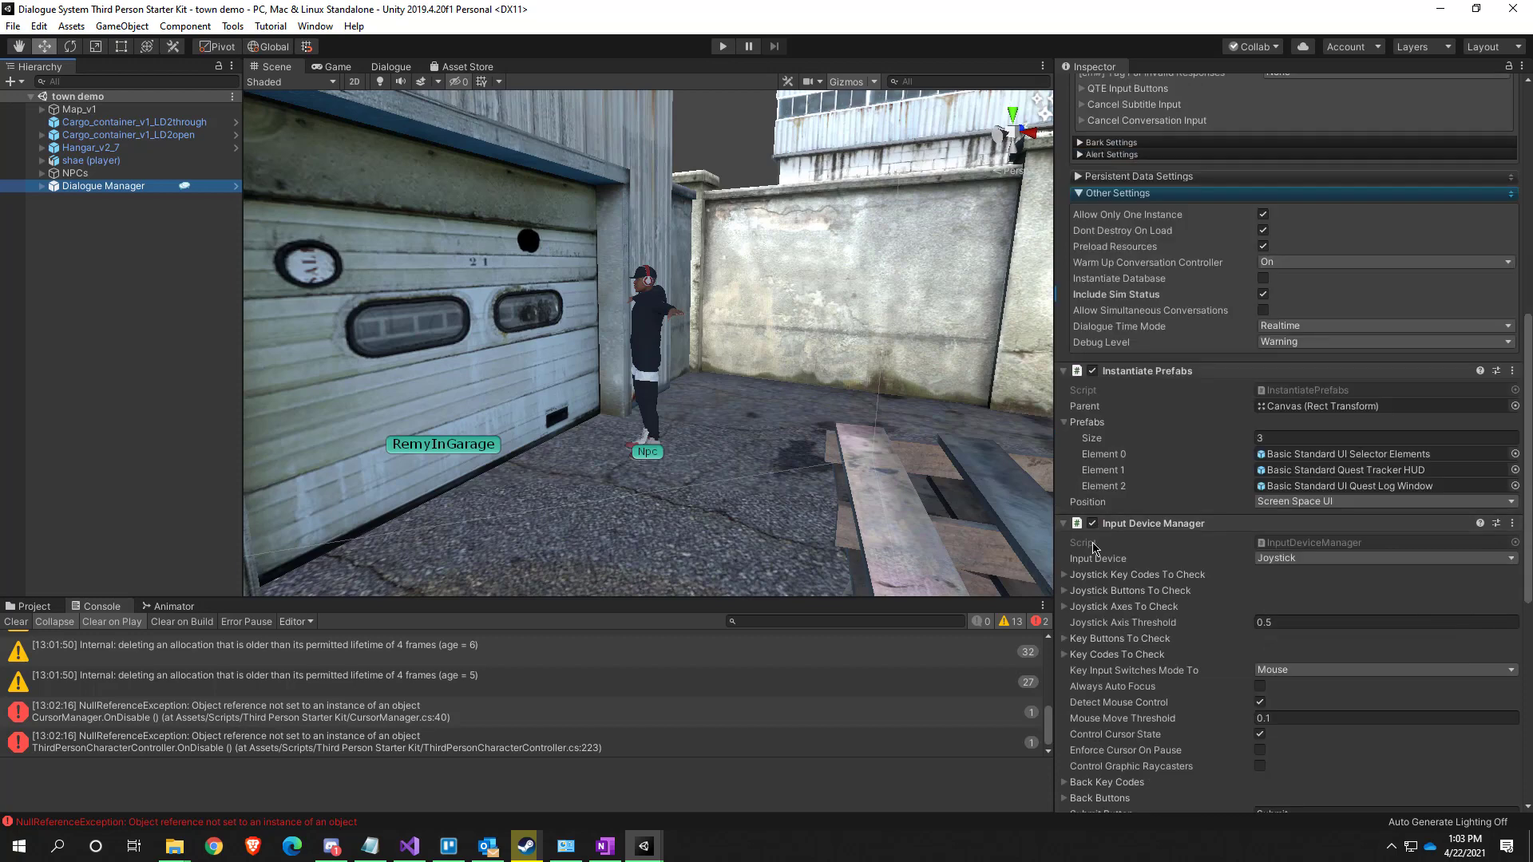
pyautogui.scroll(-5, 1093, 551)
pyautogui.scroll(15, 1094, 551)
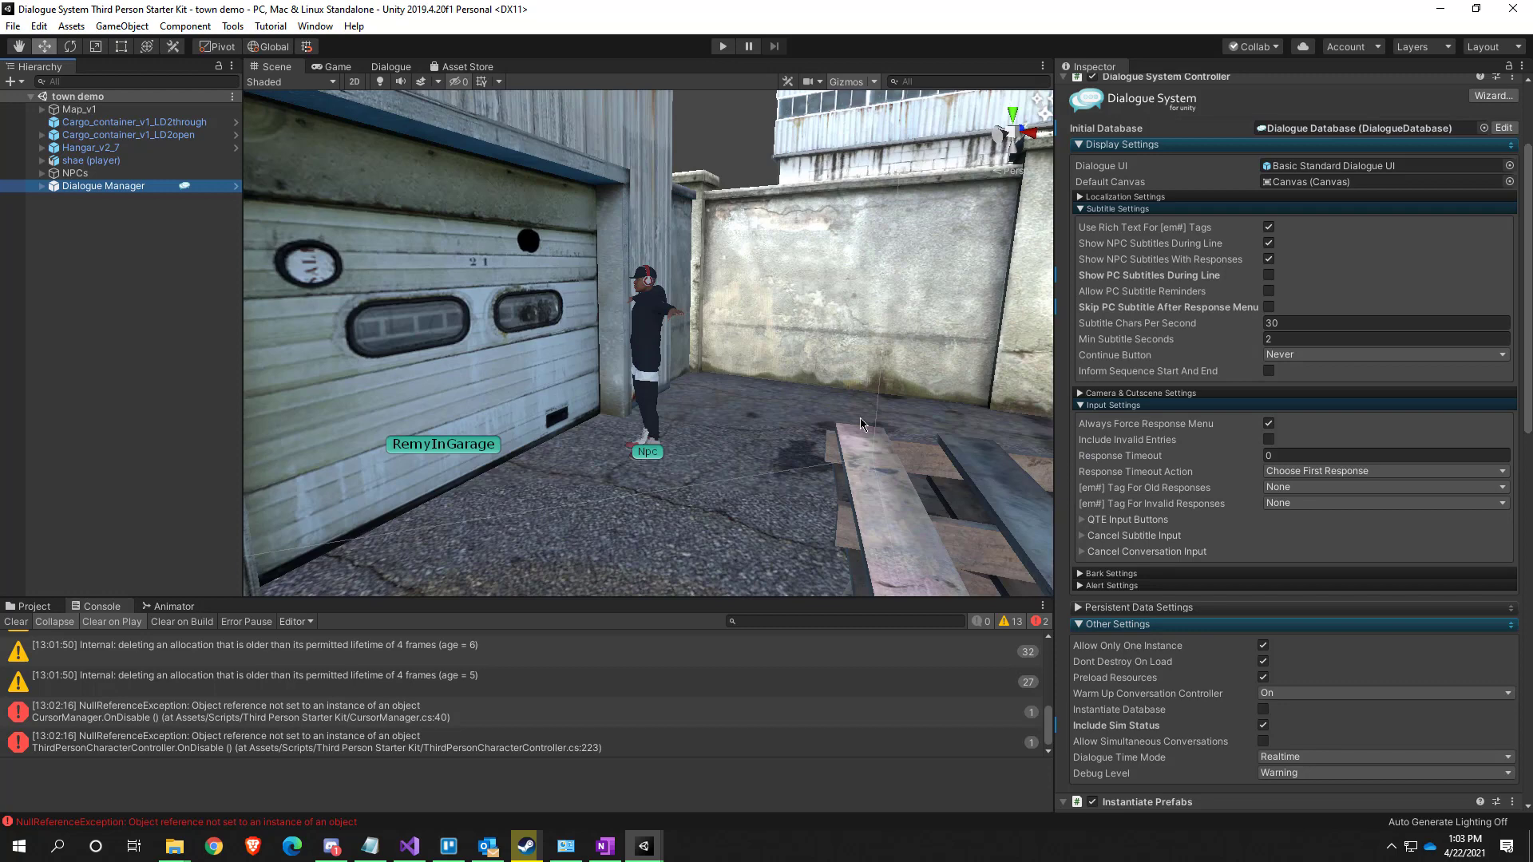
# Return to the JamesIntro conversation and review the properties of the "Better than outside?" entry
pyautogui.click(397, 67)
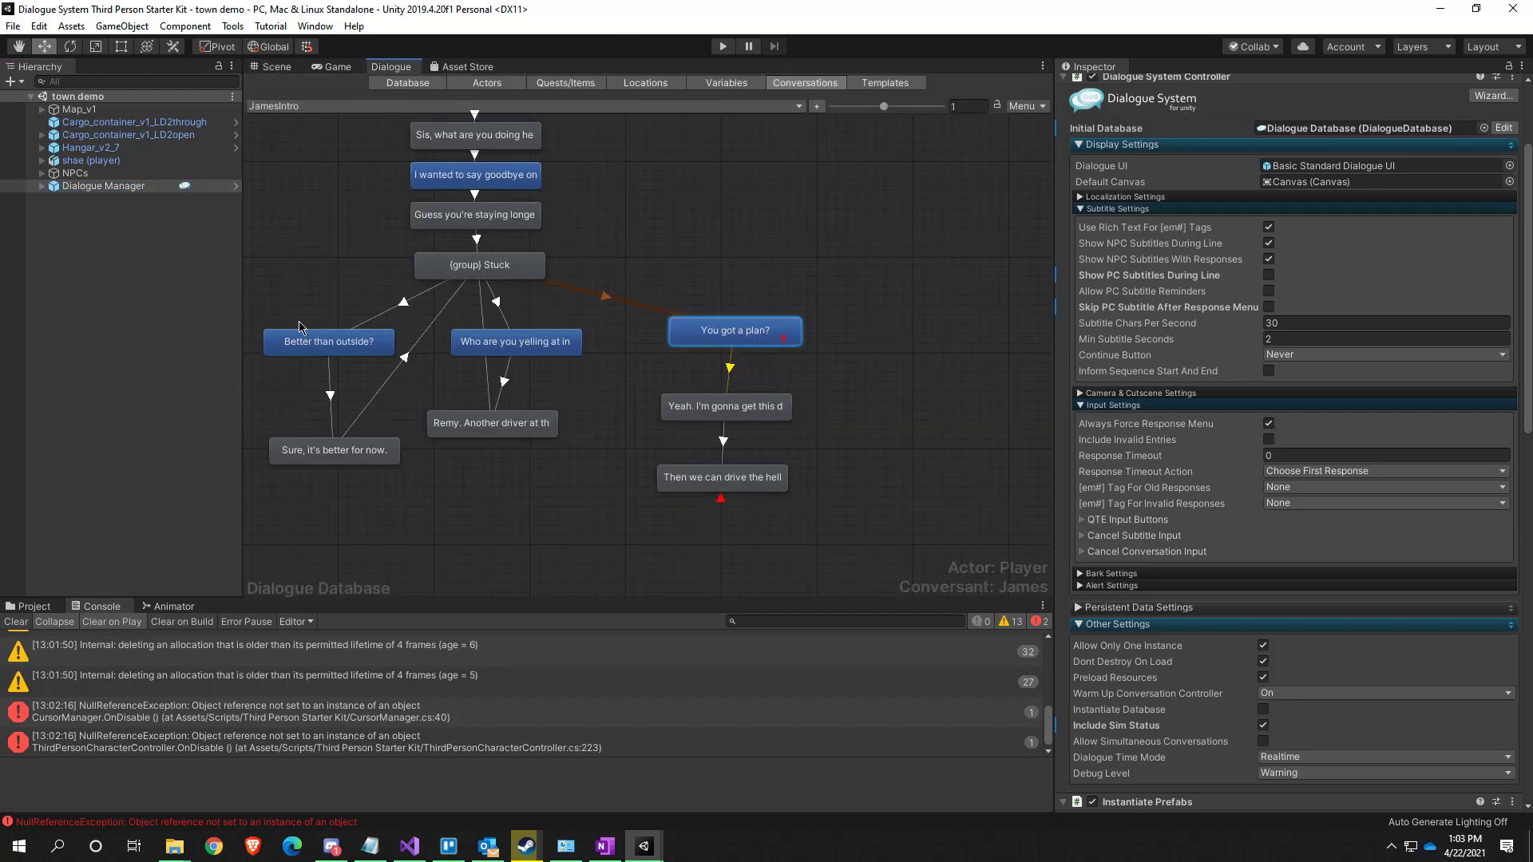
pyautogui.click(357, 348)
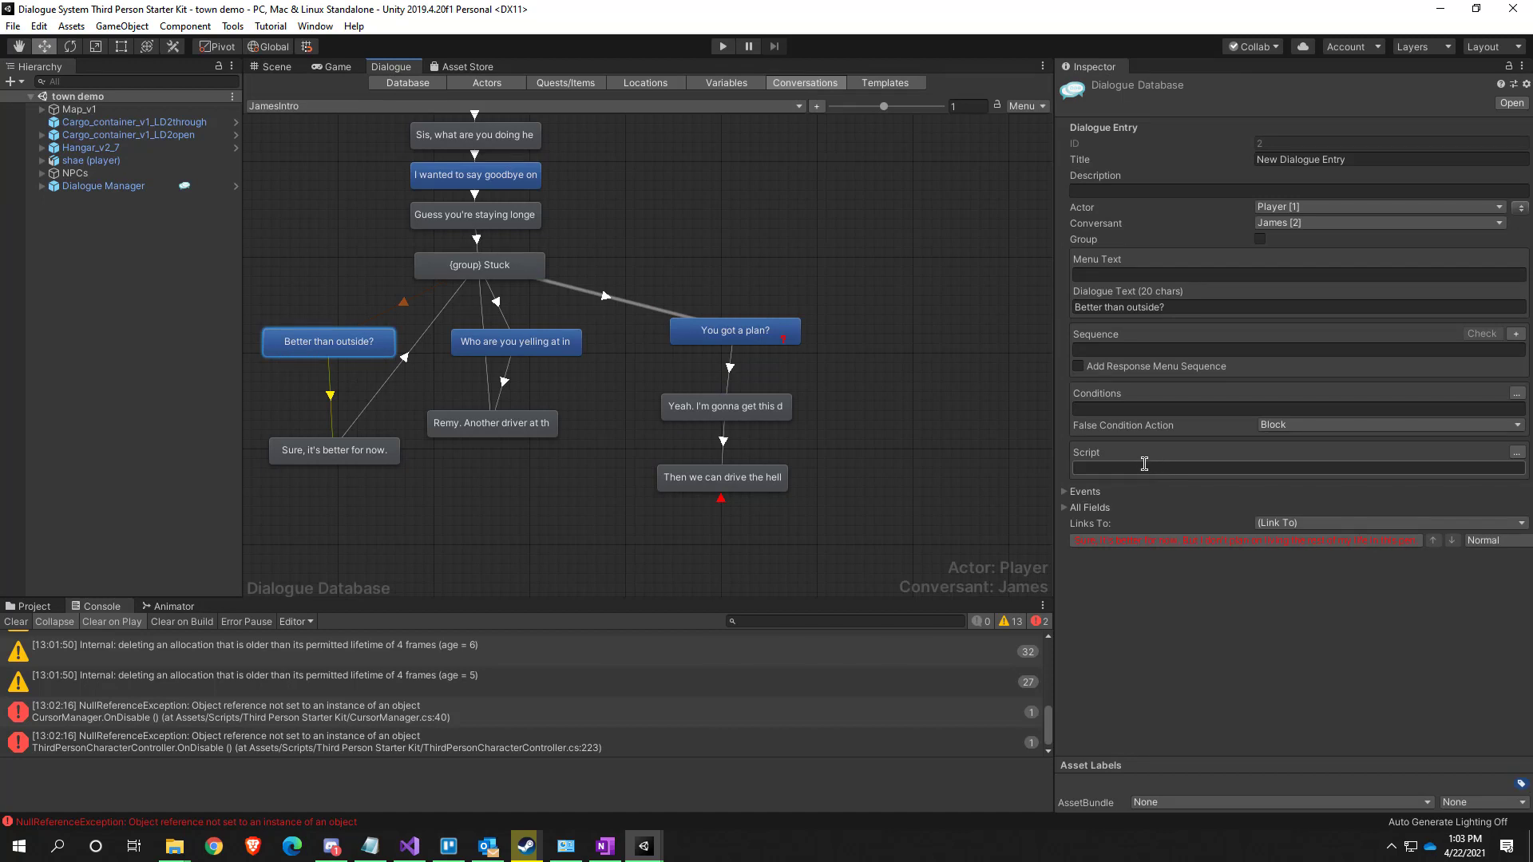
pyautogui.click(631, 383)
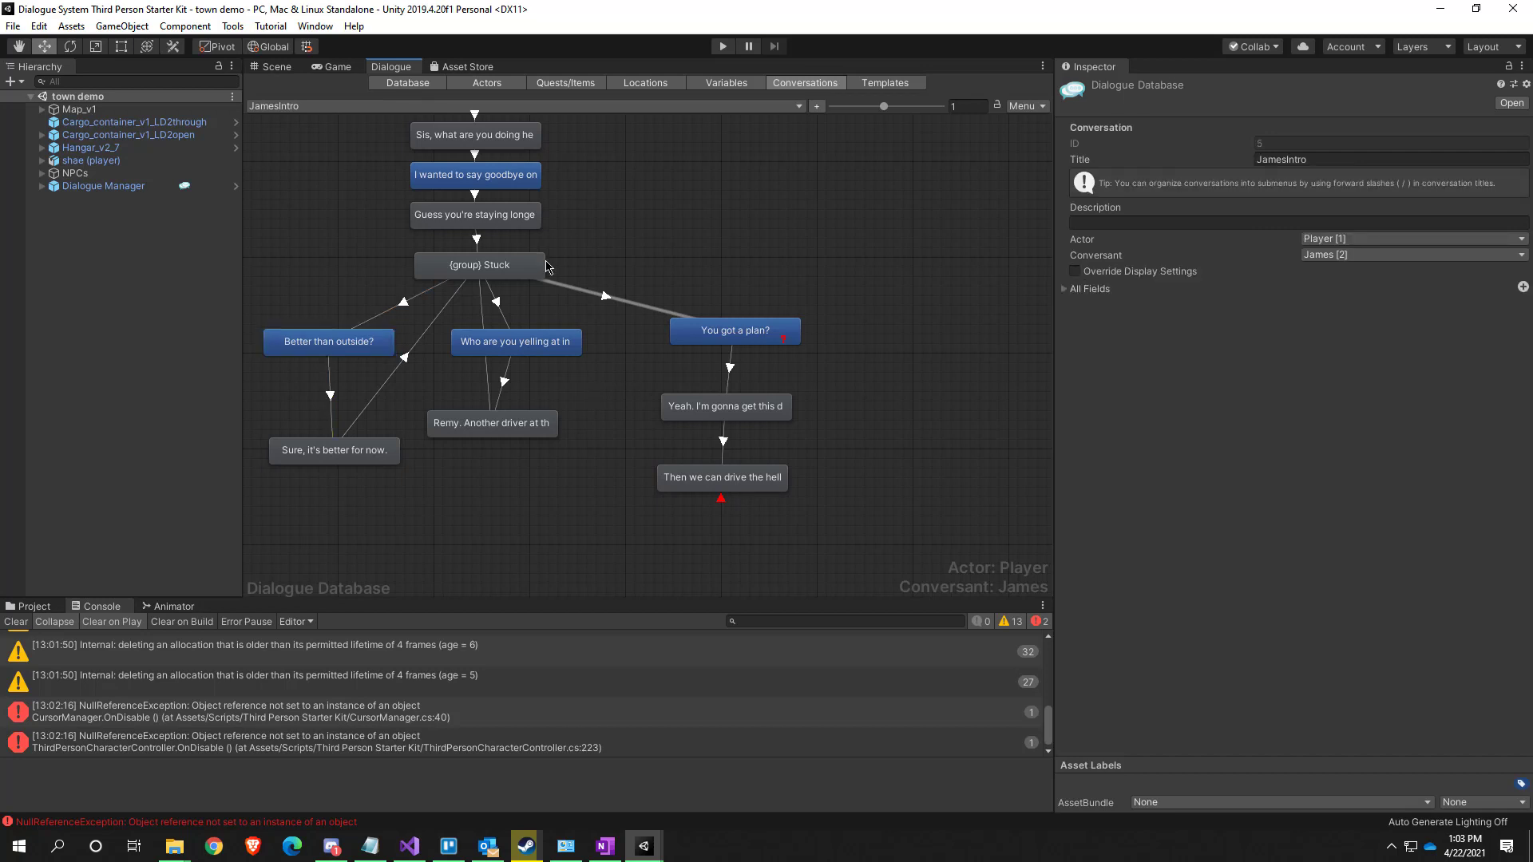
# Locate the Include Sim Status option in the Dialogue Manager's Other Settings
pyautogui.click(277, 68)
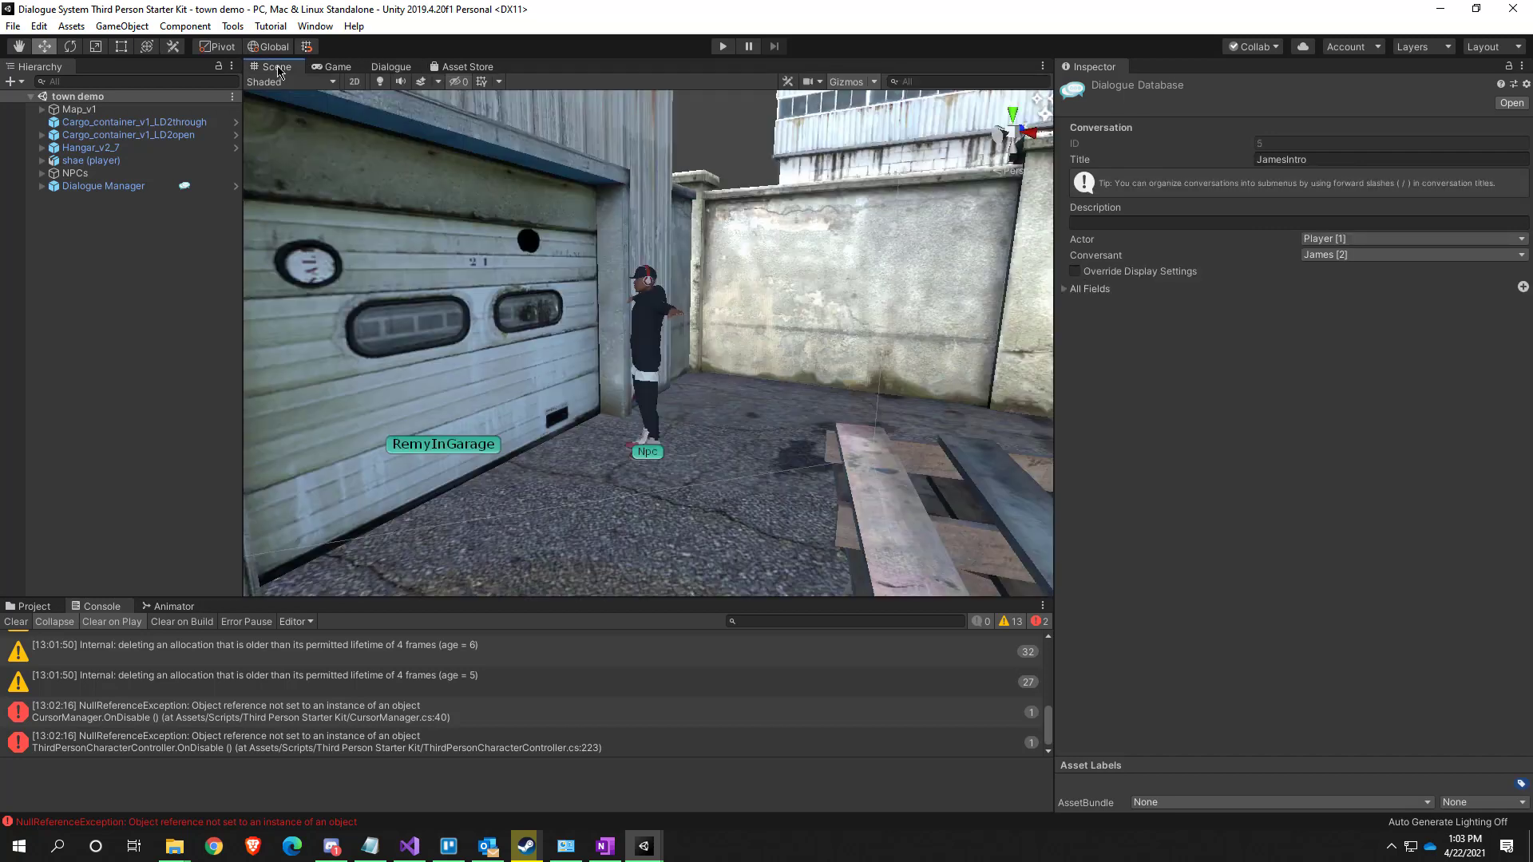
pyautogui.click(109, 189)
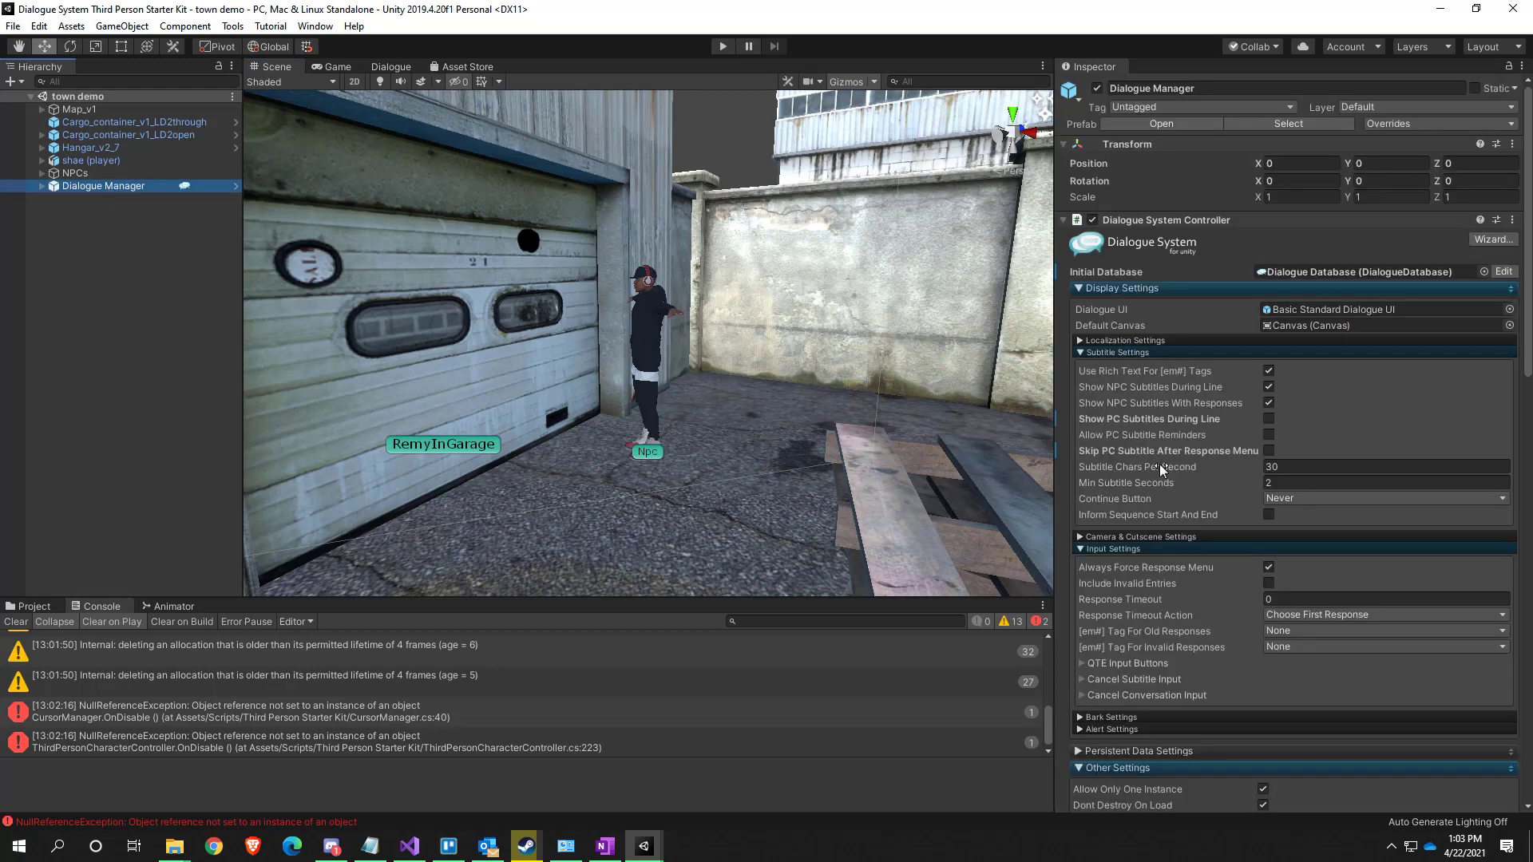
pyautogui.scroll(-3, 1159, 465)
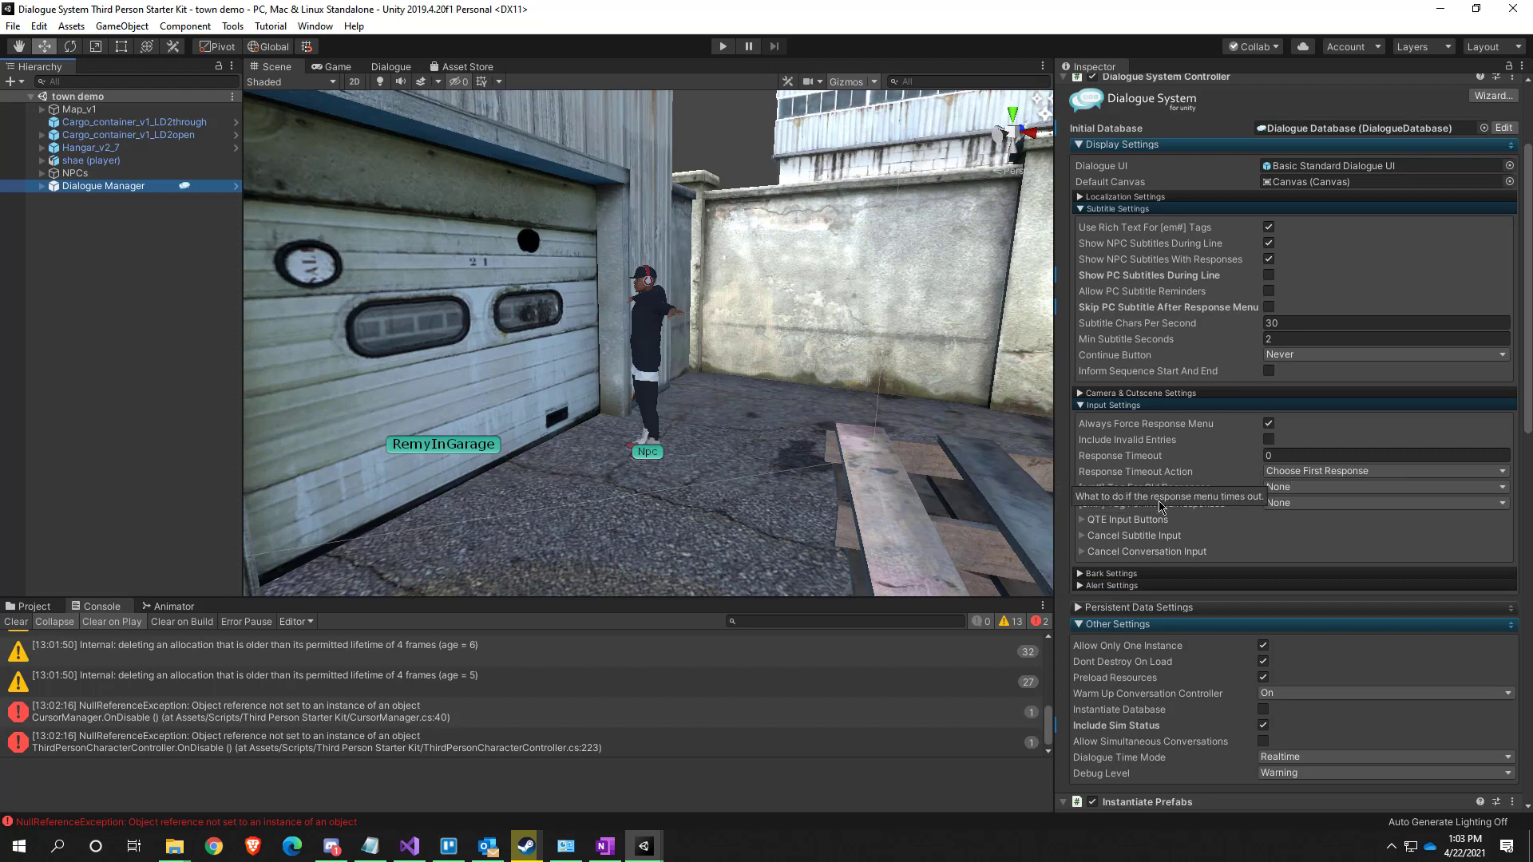
pyautogui.scroll(-3, 1133, 633)
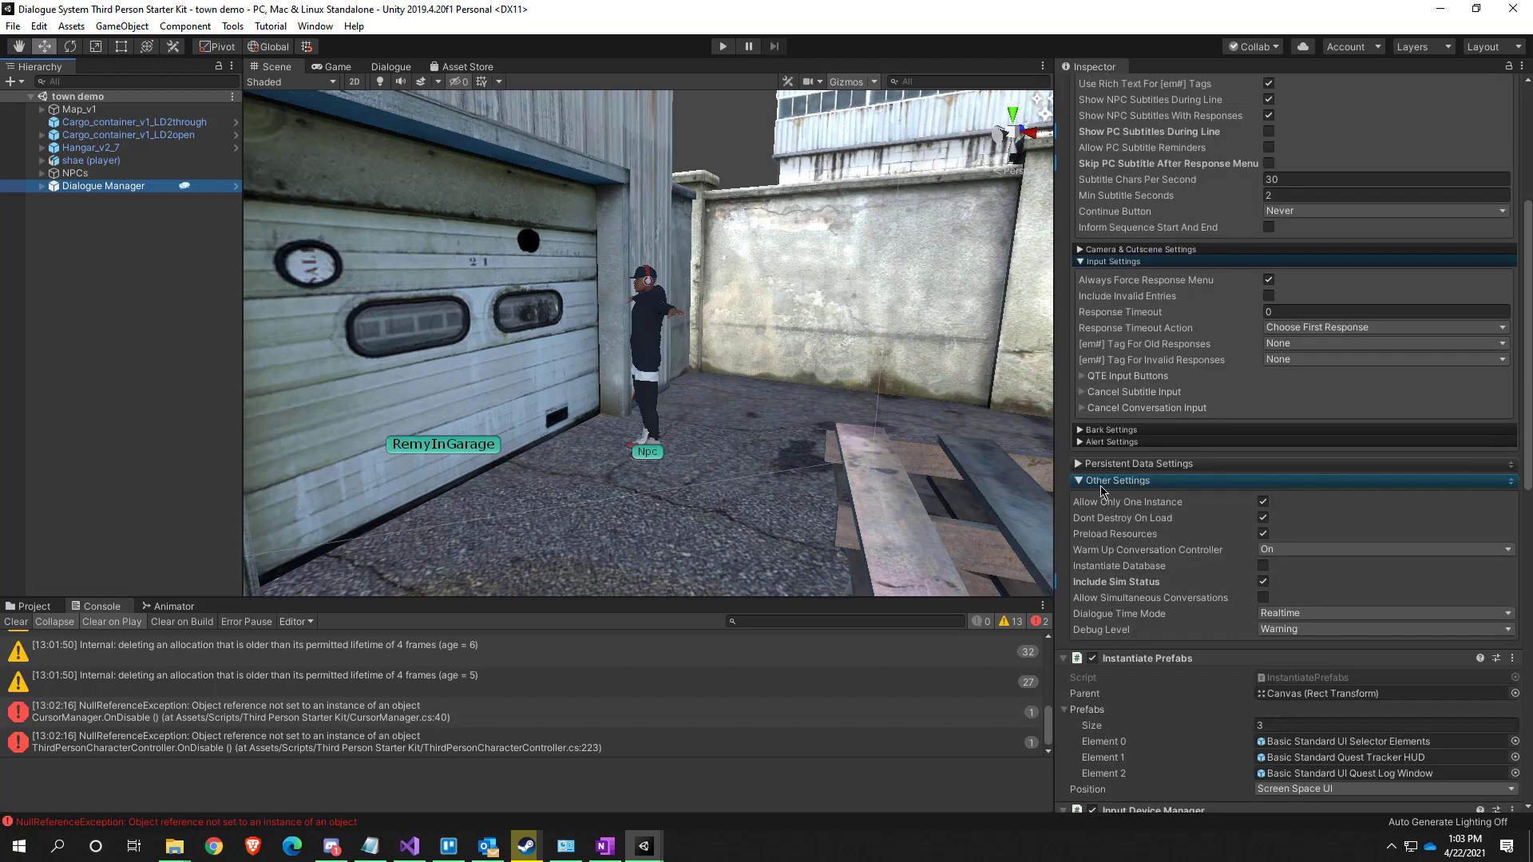
pyautogui.click(1101, 484)
pyautogui.click(1100, 481)
pyautogui.click(1099, 482)
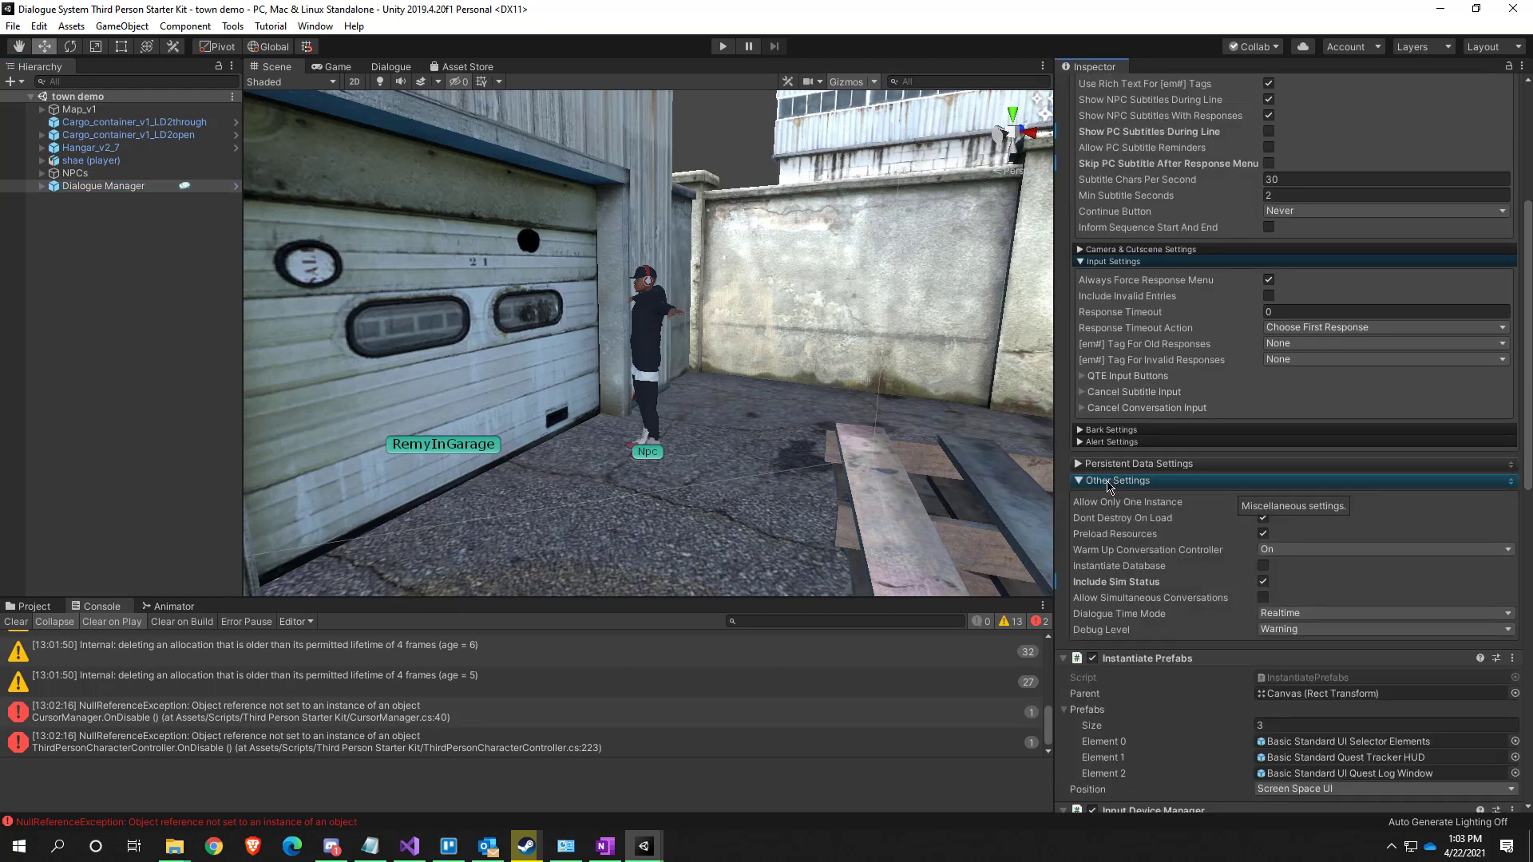
pyautogui.click(1097, 483)
pyautogui.click(1098, 482)
pyautogui.moveTo(1122, 591)
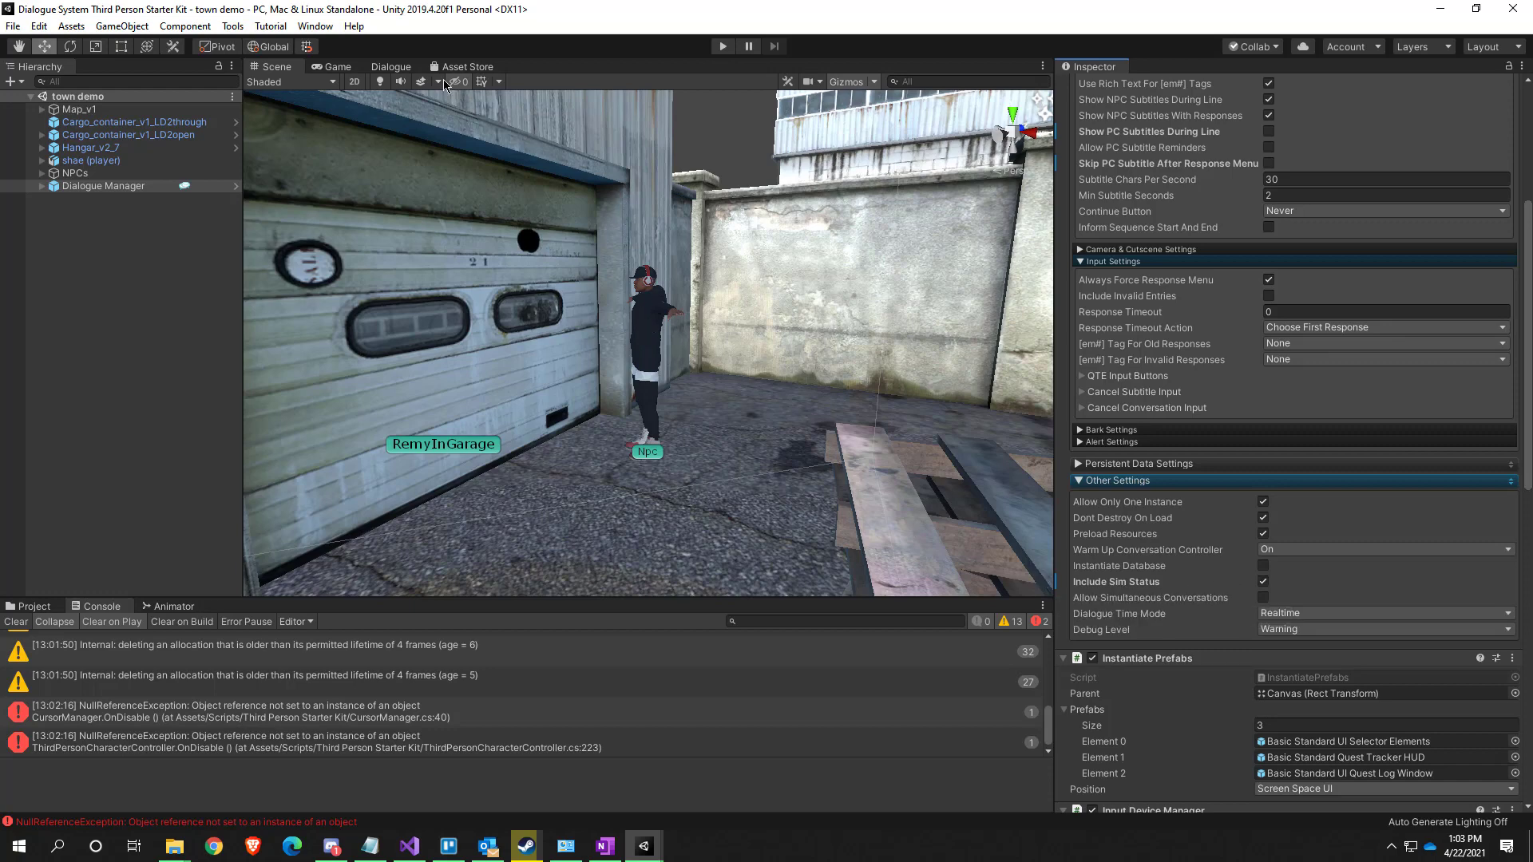
# Go back to the JamesIntro conversation and nudge the "Guess you're staying longer" node slightly upward
pyautogui.click(390, 67)
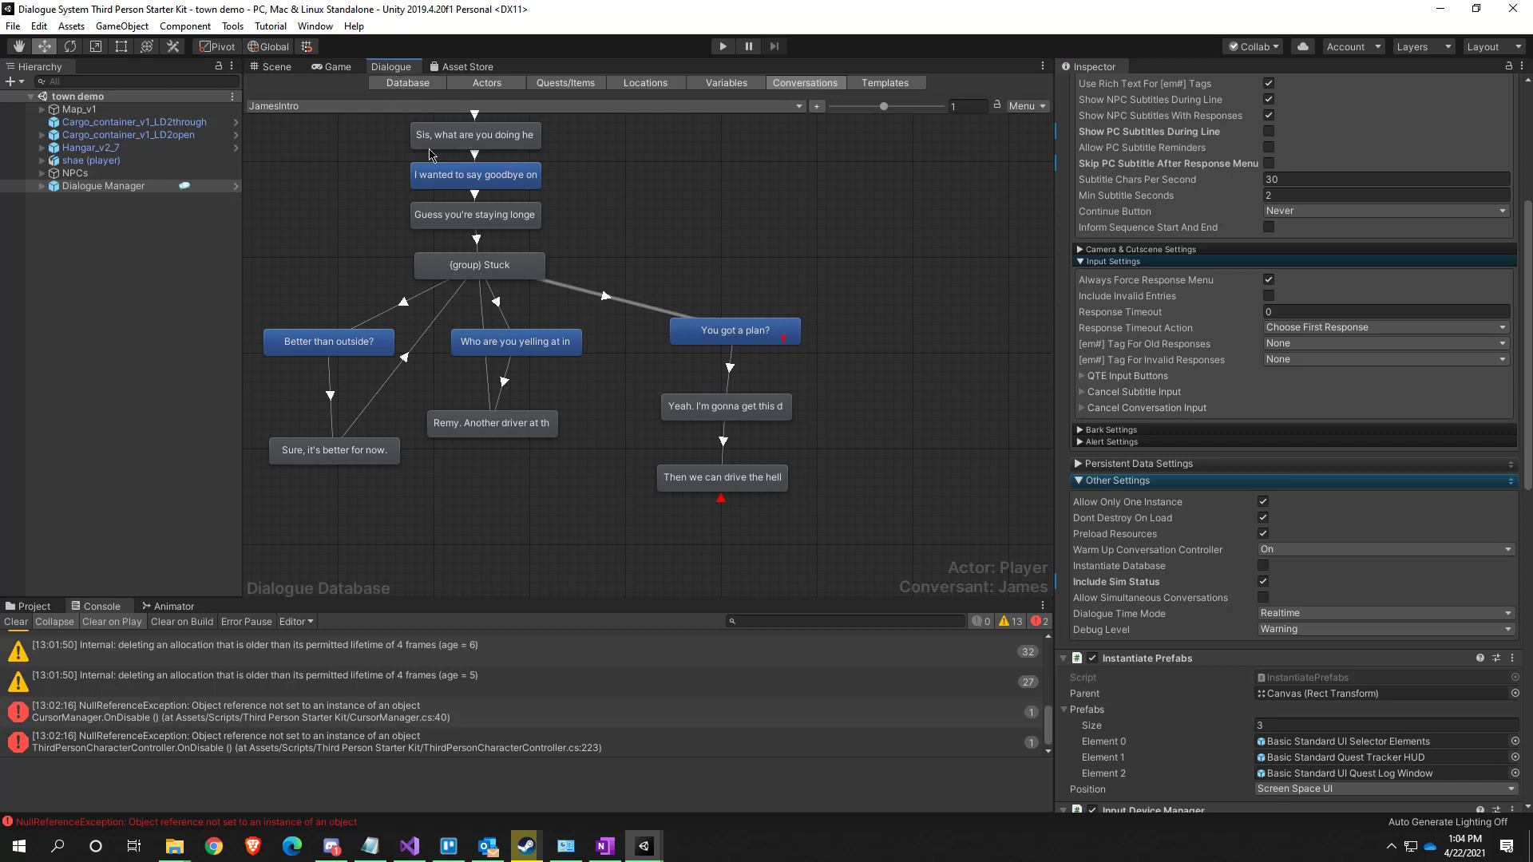
pyautogui.scroll(1, 703, 257)
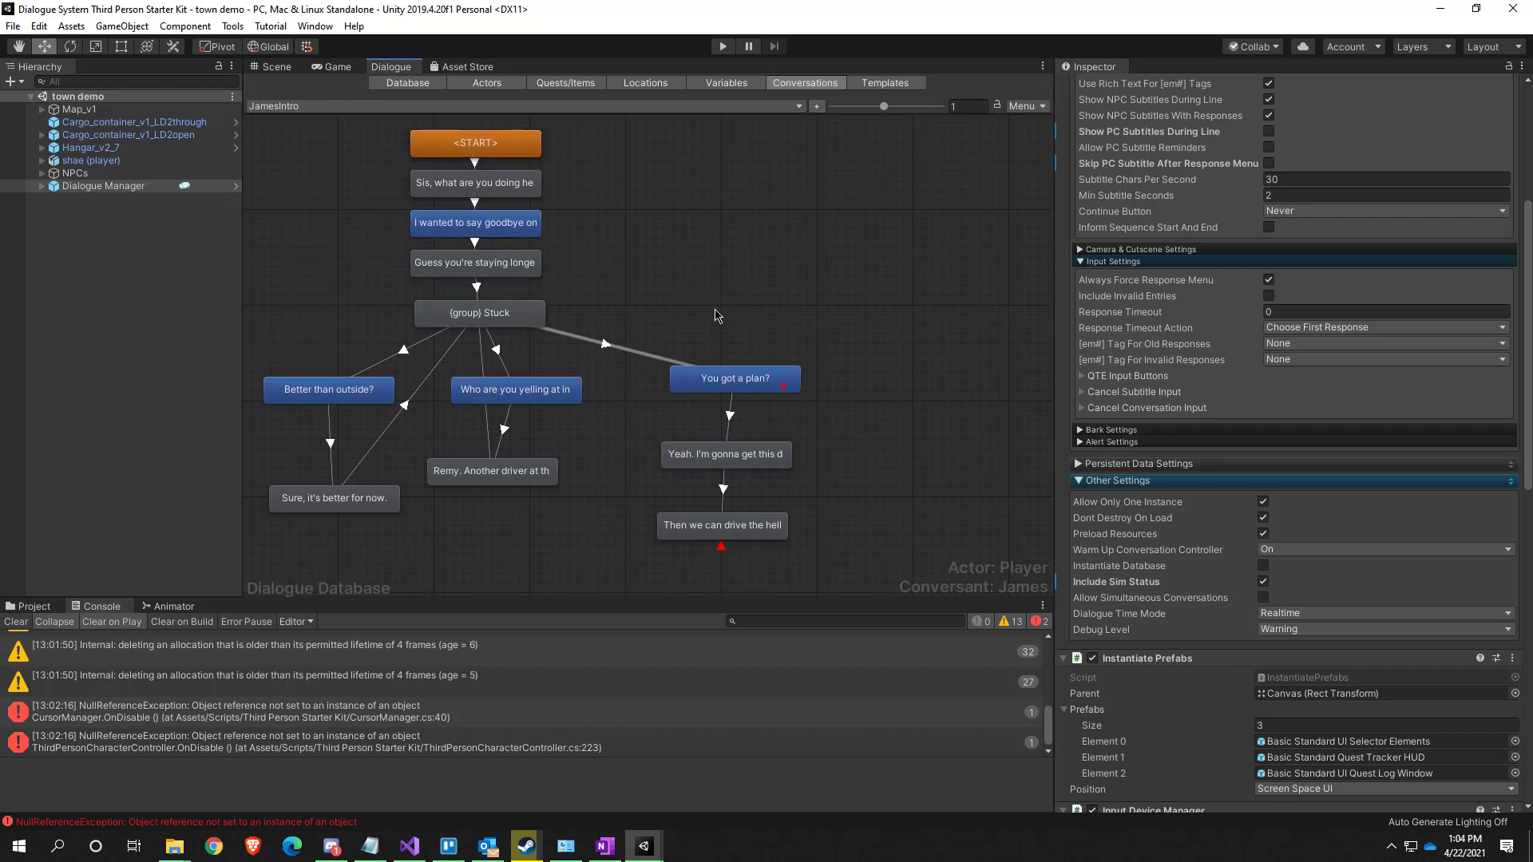
pyautogui.click(511, 262)
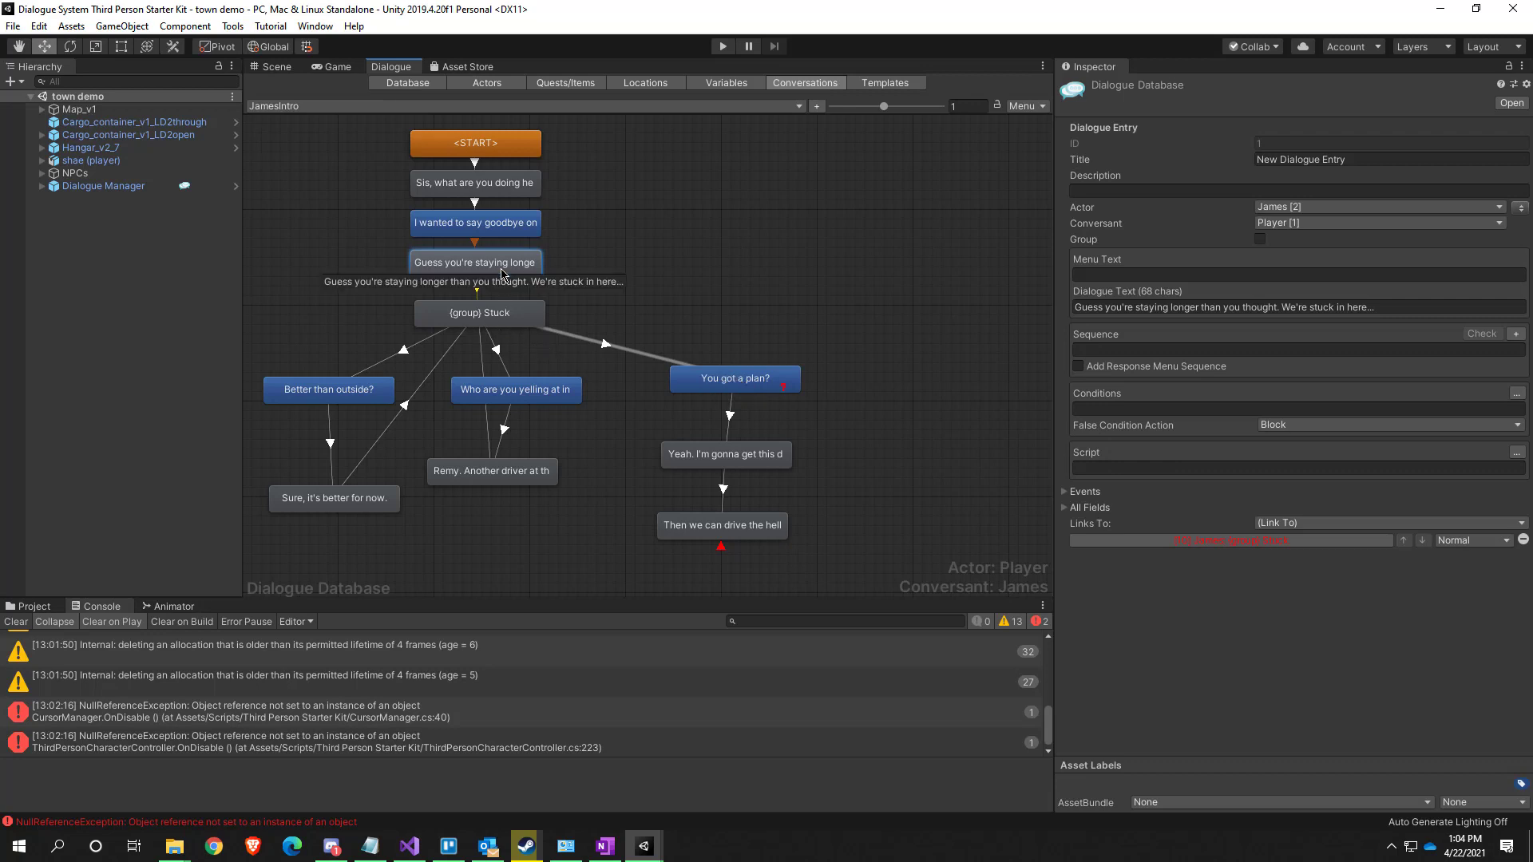
pyautogui.moveTo(520, 264)
pyautogui.mouseDown()
pyautogui.moveTo(808, 253)
pyautogui.moveTo(506, 270)
pyautogui.mouseUp()
# Create a new dialogue node linked from START and place it in the empty space to the right of the opening lines
pyautogui.rightClick(706, 191)
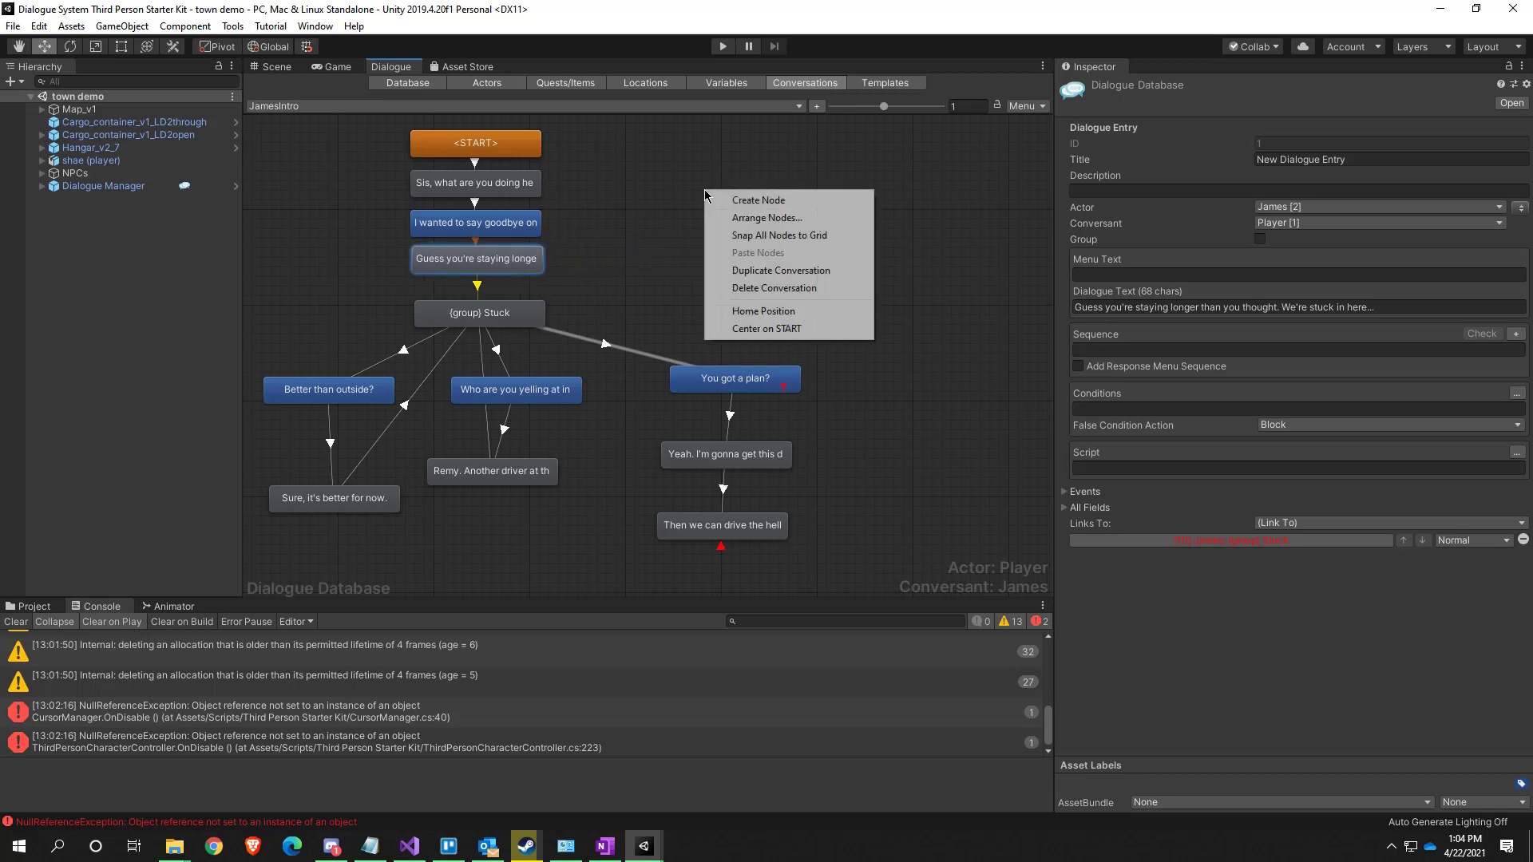
pyautogui.click(746, 204)
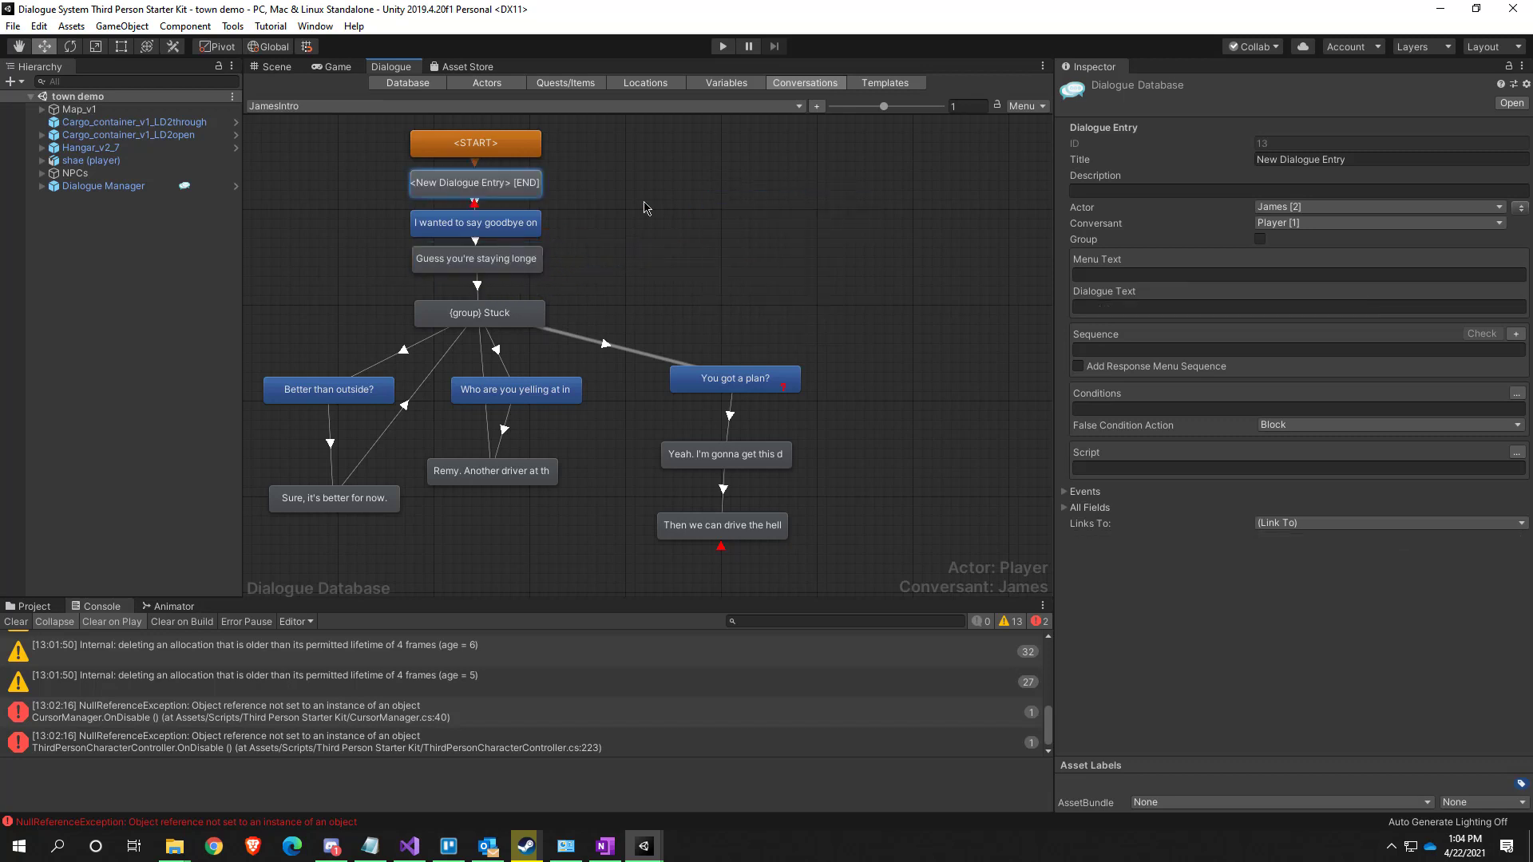
pyautogui.click(739, 186)
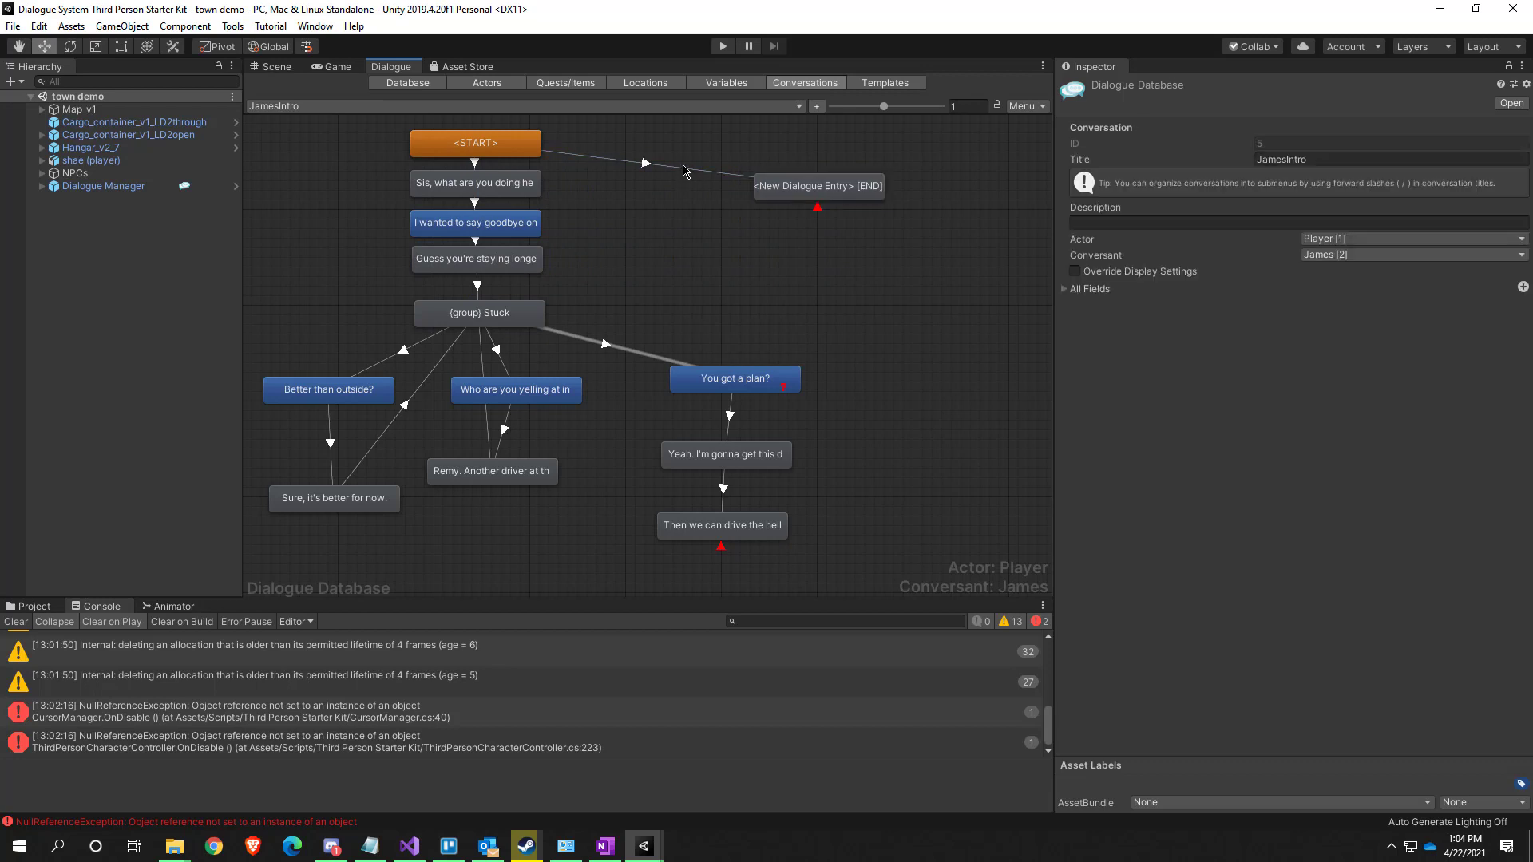
# Nudge the new dialogue entry slightly downward and start building its conditions, keeping the rule that All must be true
pyautogui.click(816, 187)
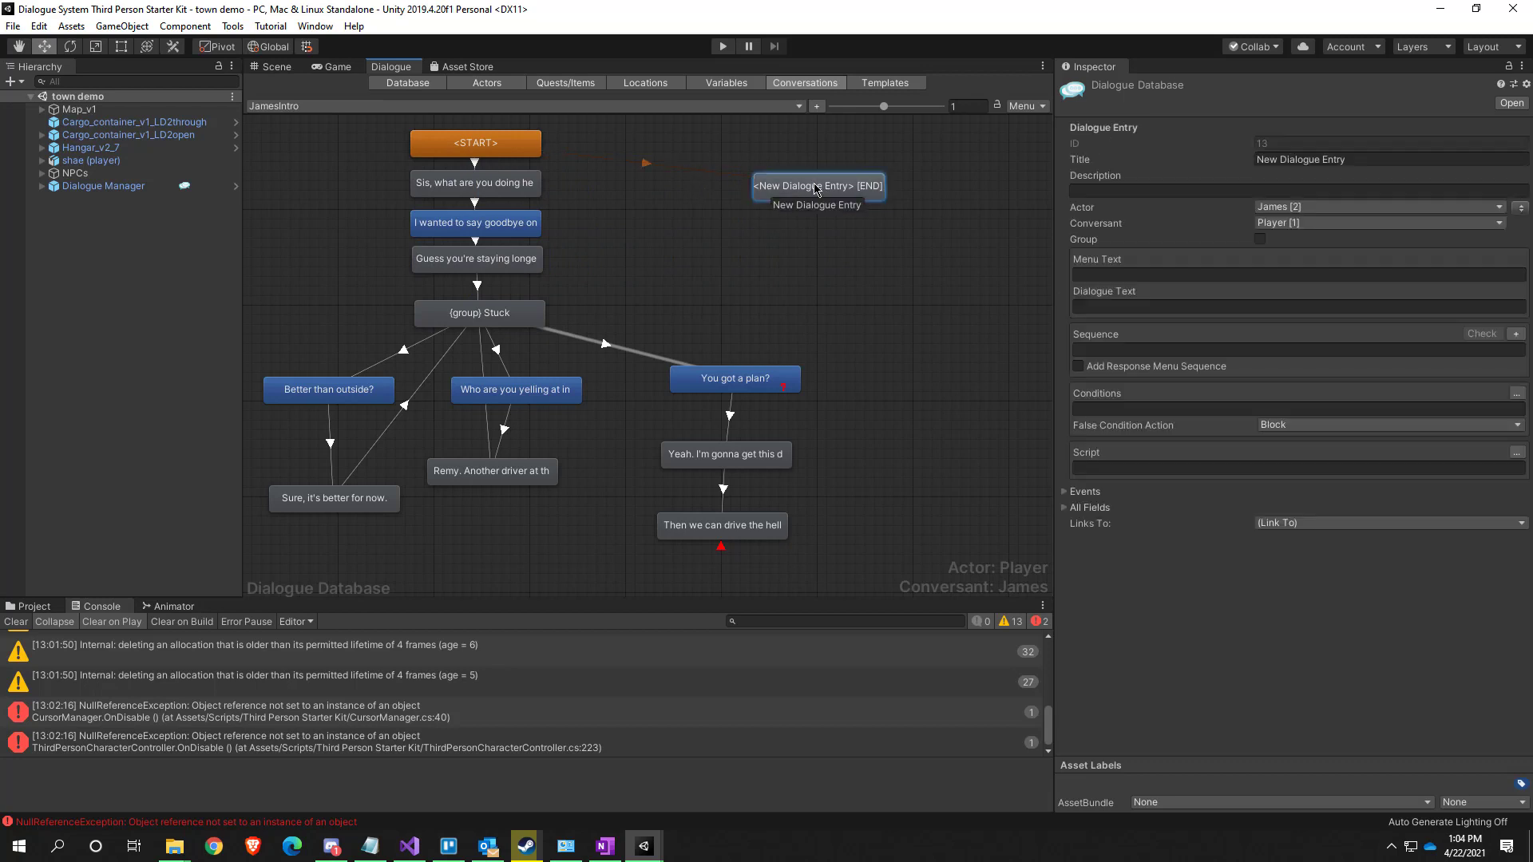
pyautogui.moveTo(816, 186); pyautogui.dragTo(817, 192)
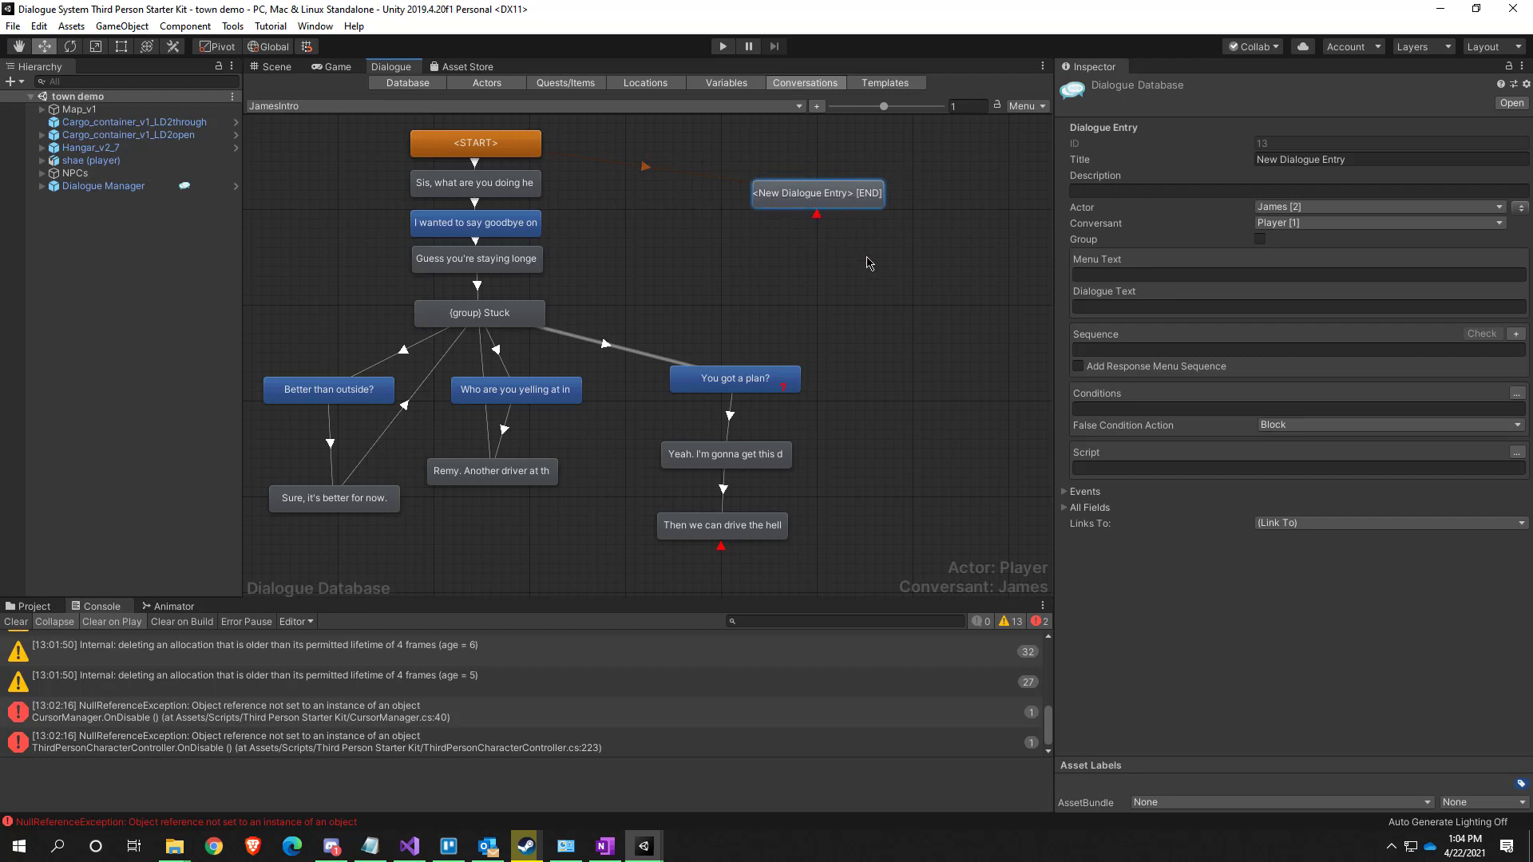
pyautogui.click(1147, 409)
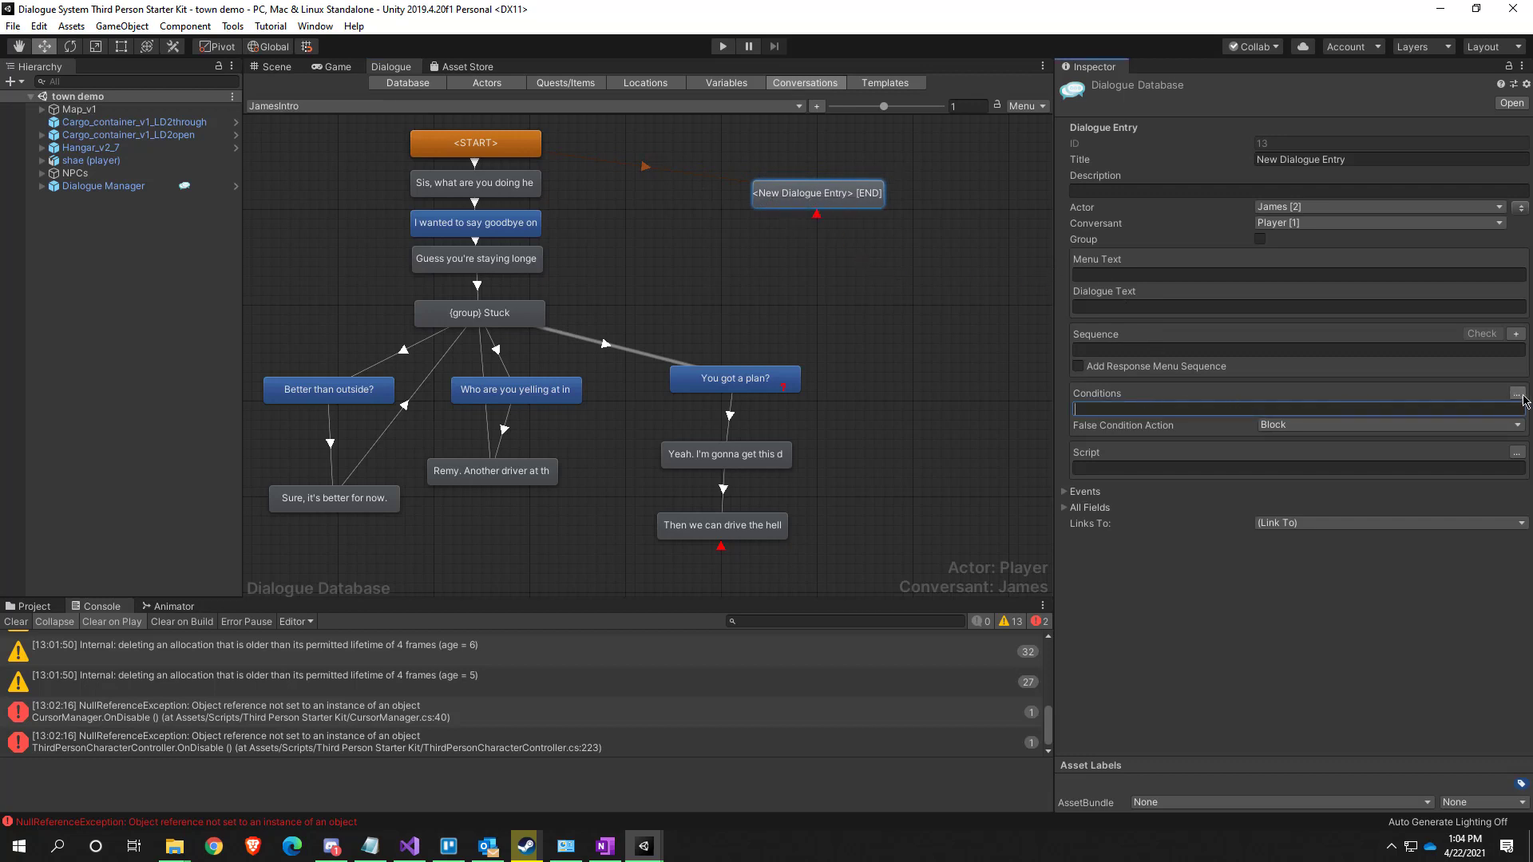
pyautogui.click(1521, 396)
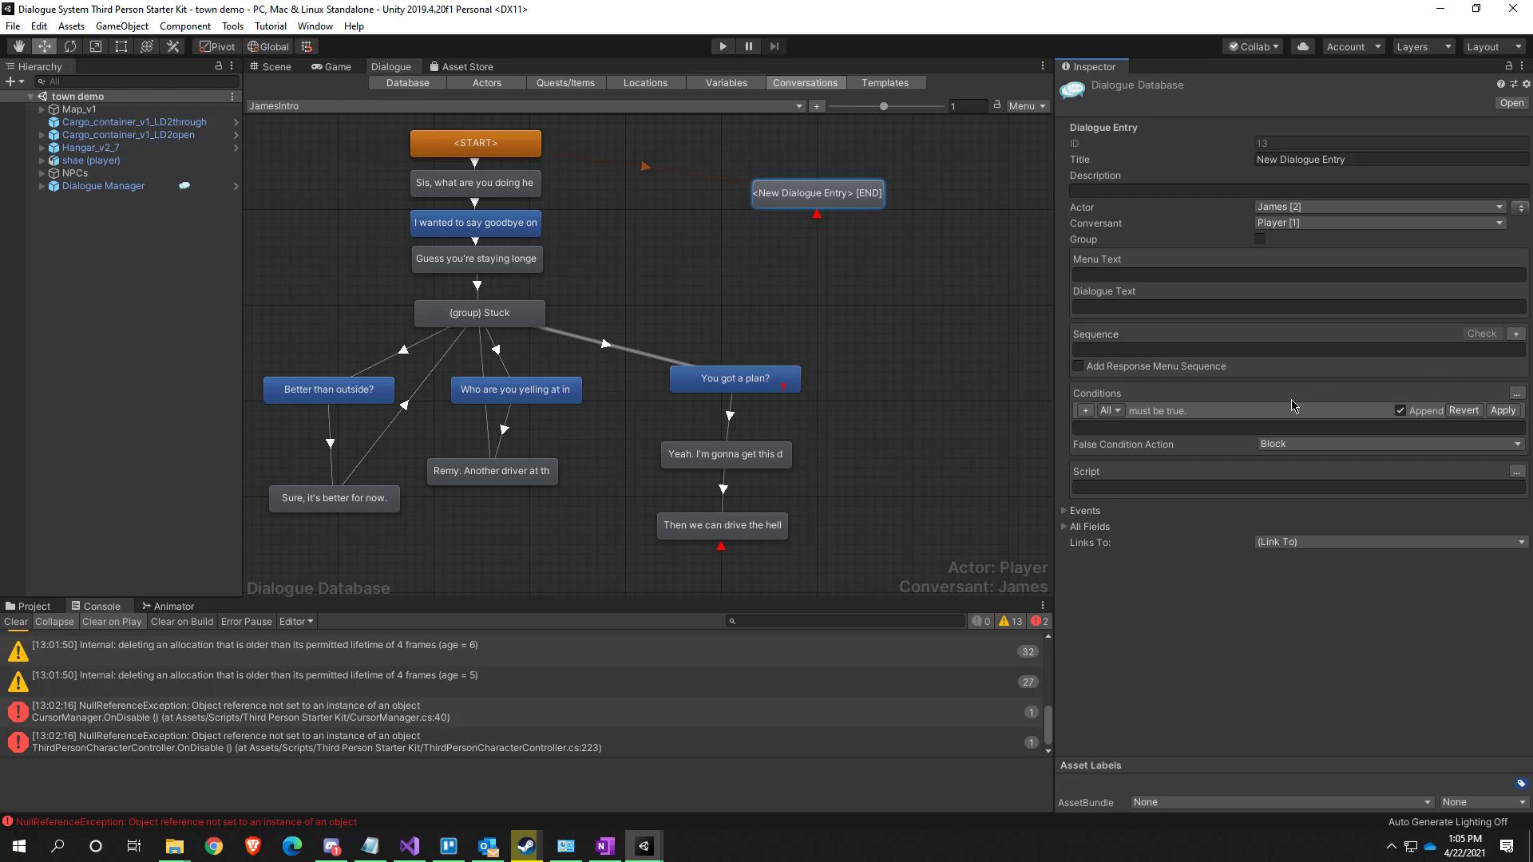
pyautogui.click(1116, 412)
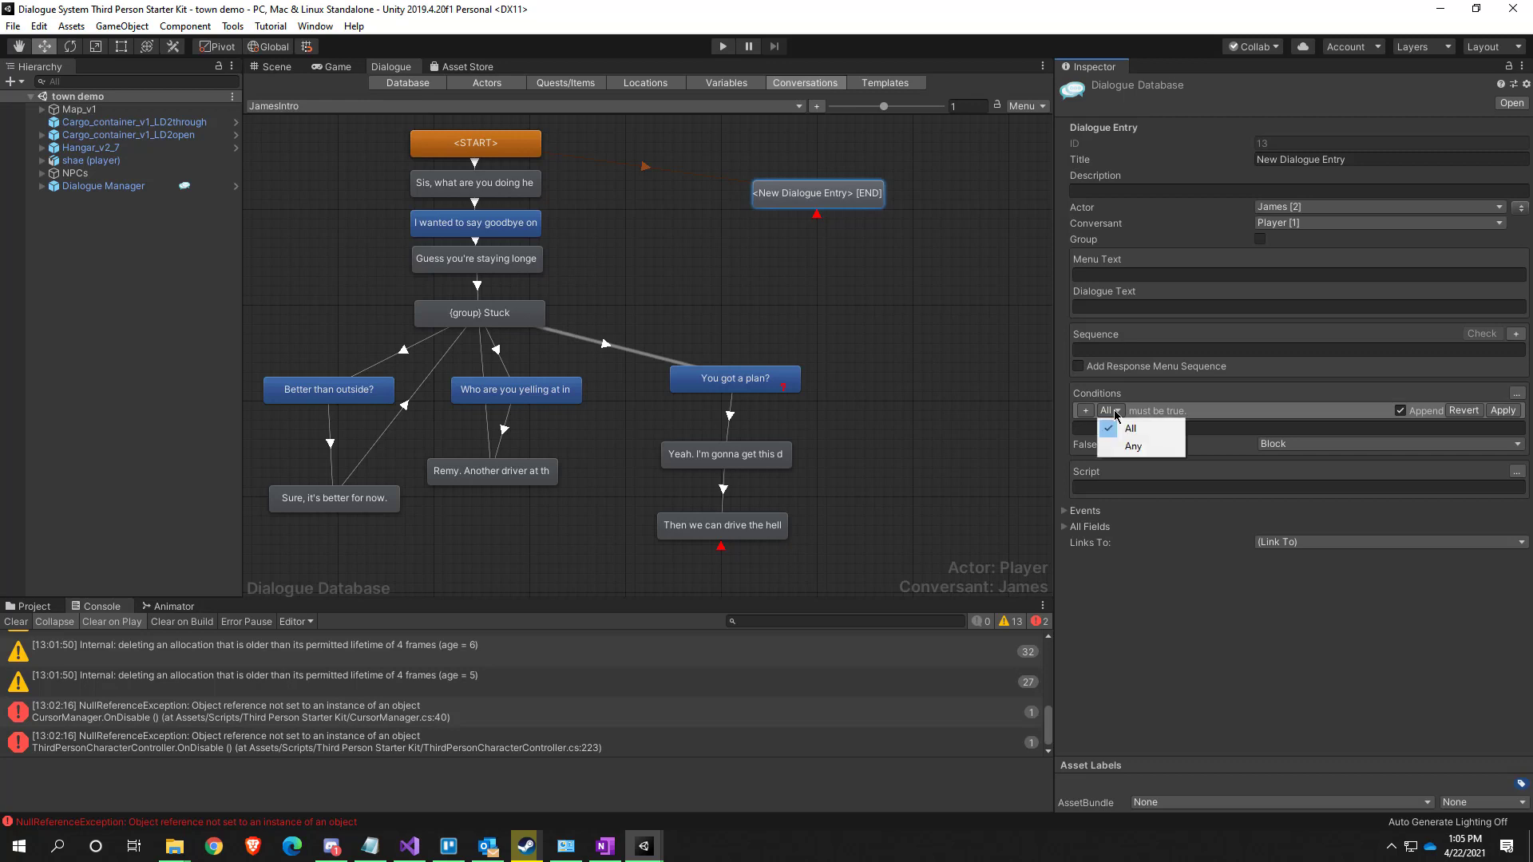
pyautogui.click(1130, 420)
pyautogui.click(1110, 410)
pyautogui.click(1193, 402)
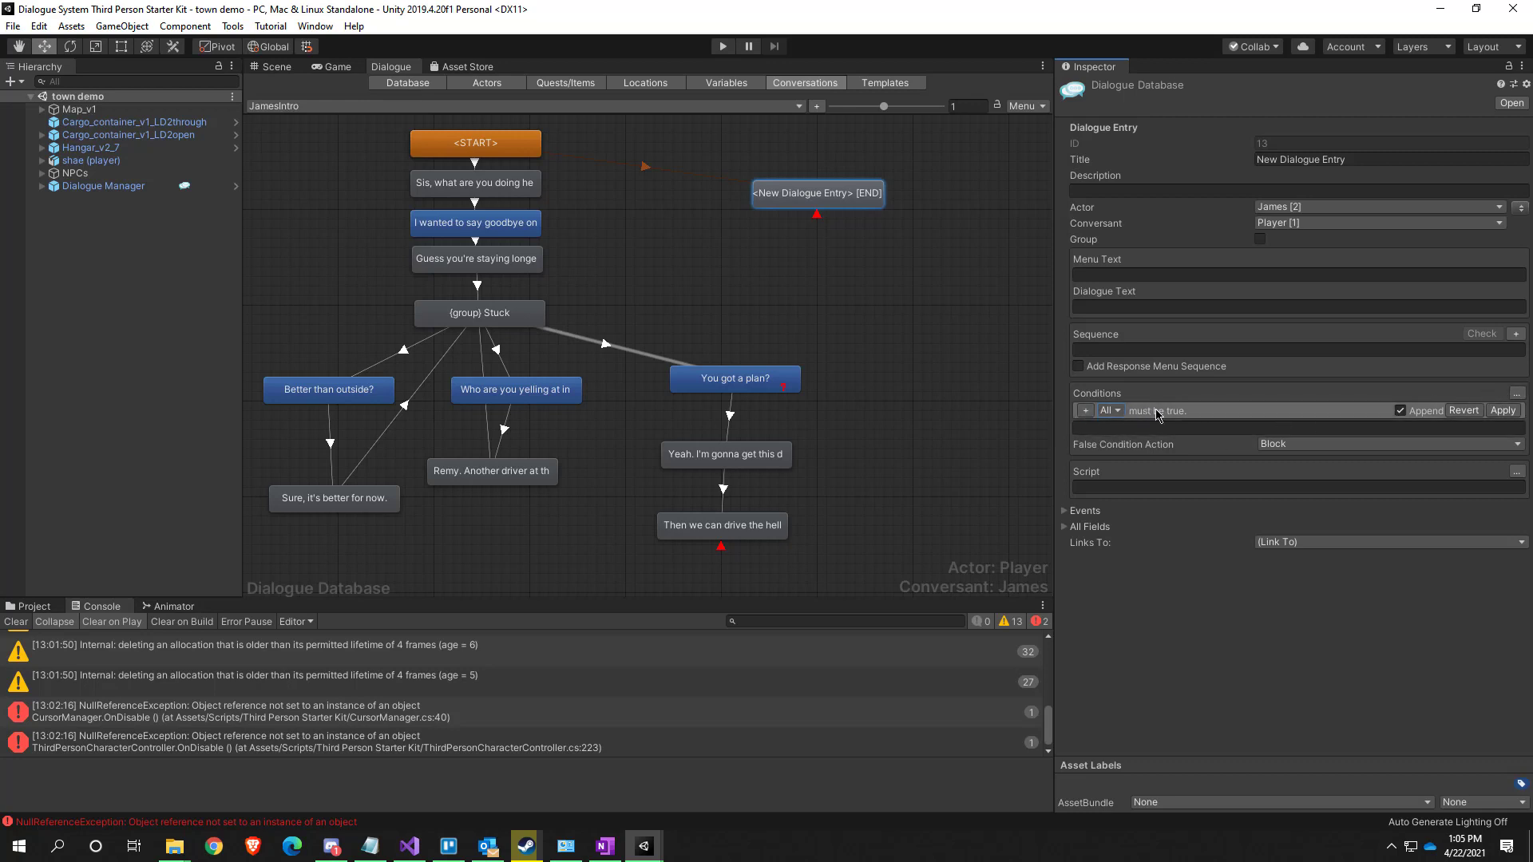
# Add a Sim Status condition to the new entry requiring Was Displayed, with thisID turned off so another entry's ID can be given
pyautogui.click(1085, 412)
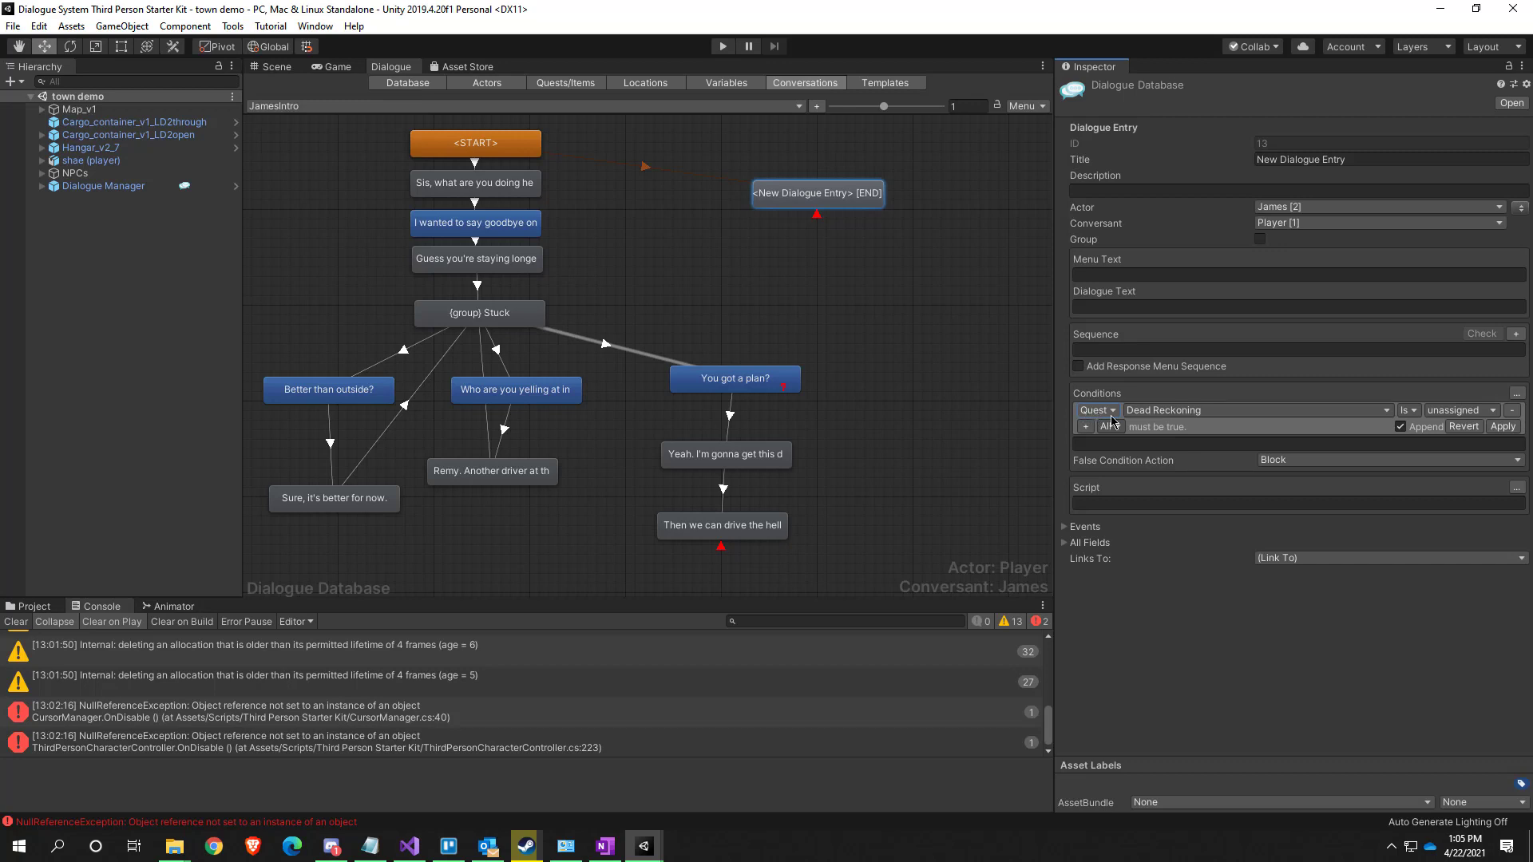
pyautogui.click(1106, 410)
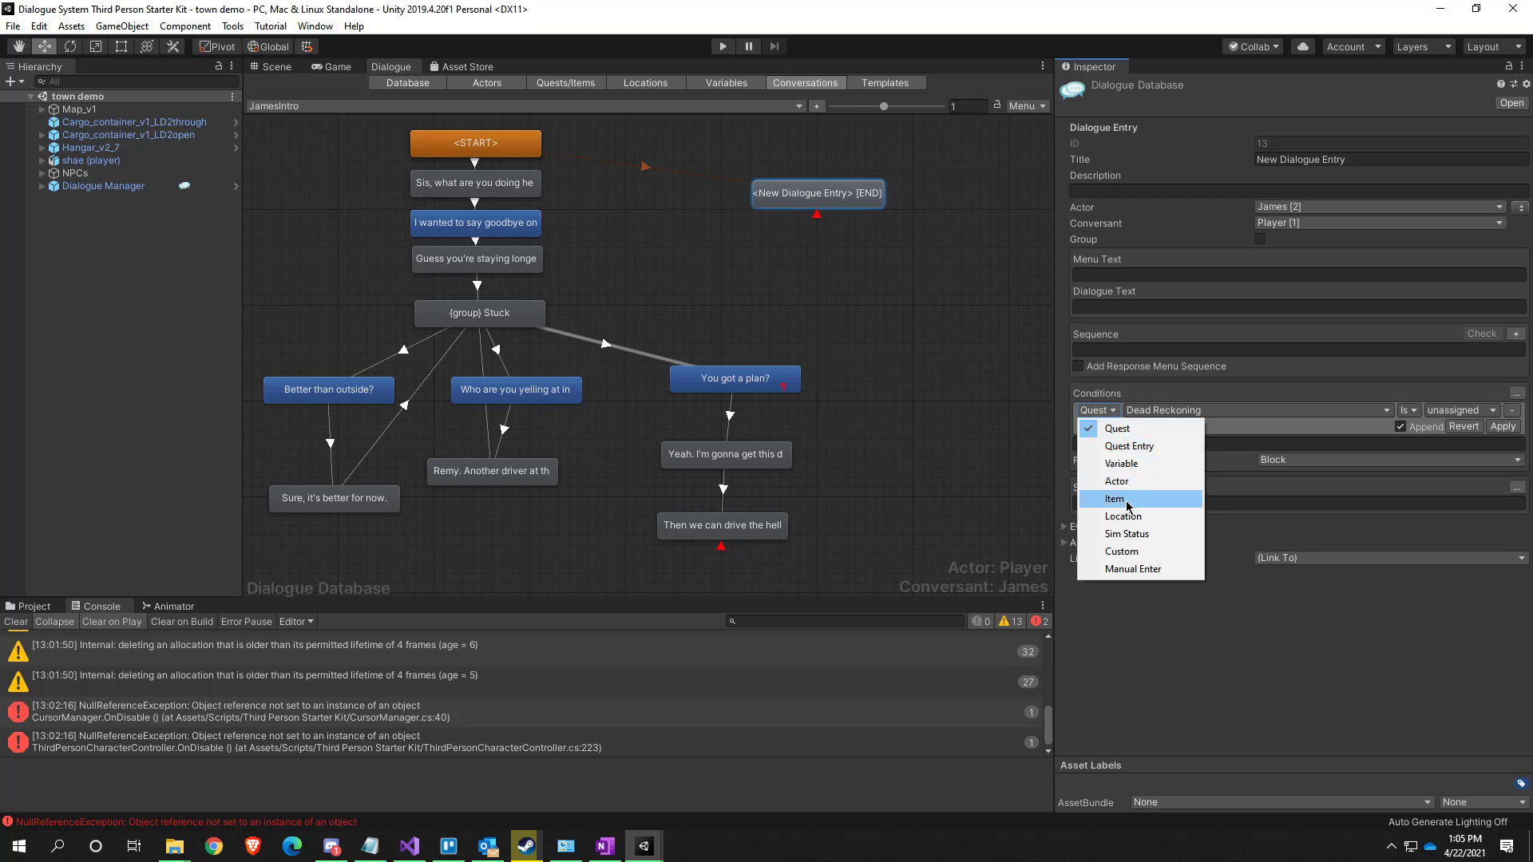
pyautogui.click(1127, 534)
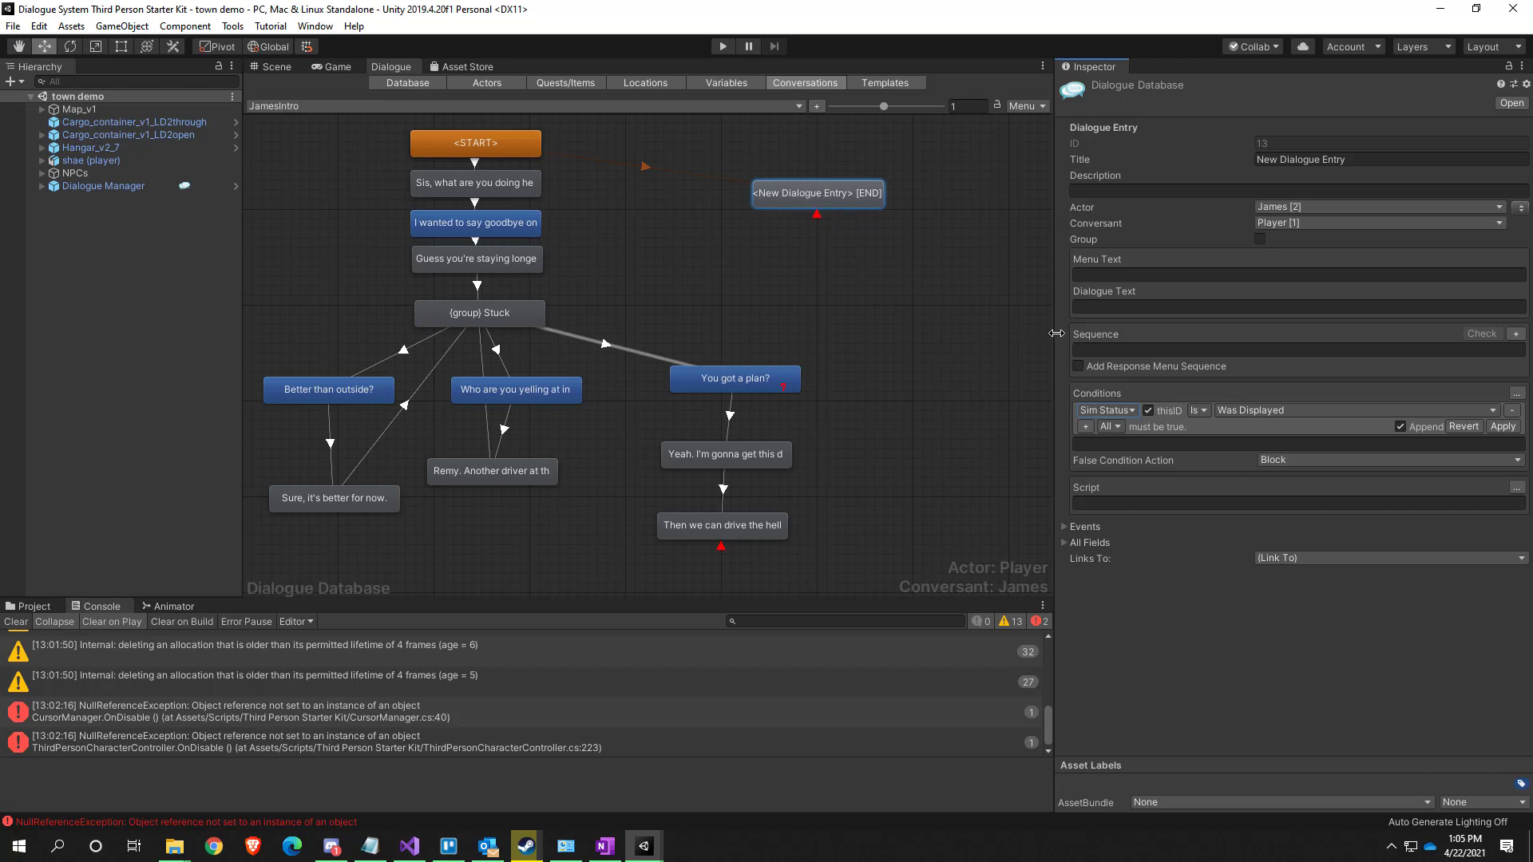
pyautogui.click(1148, 411)
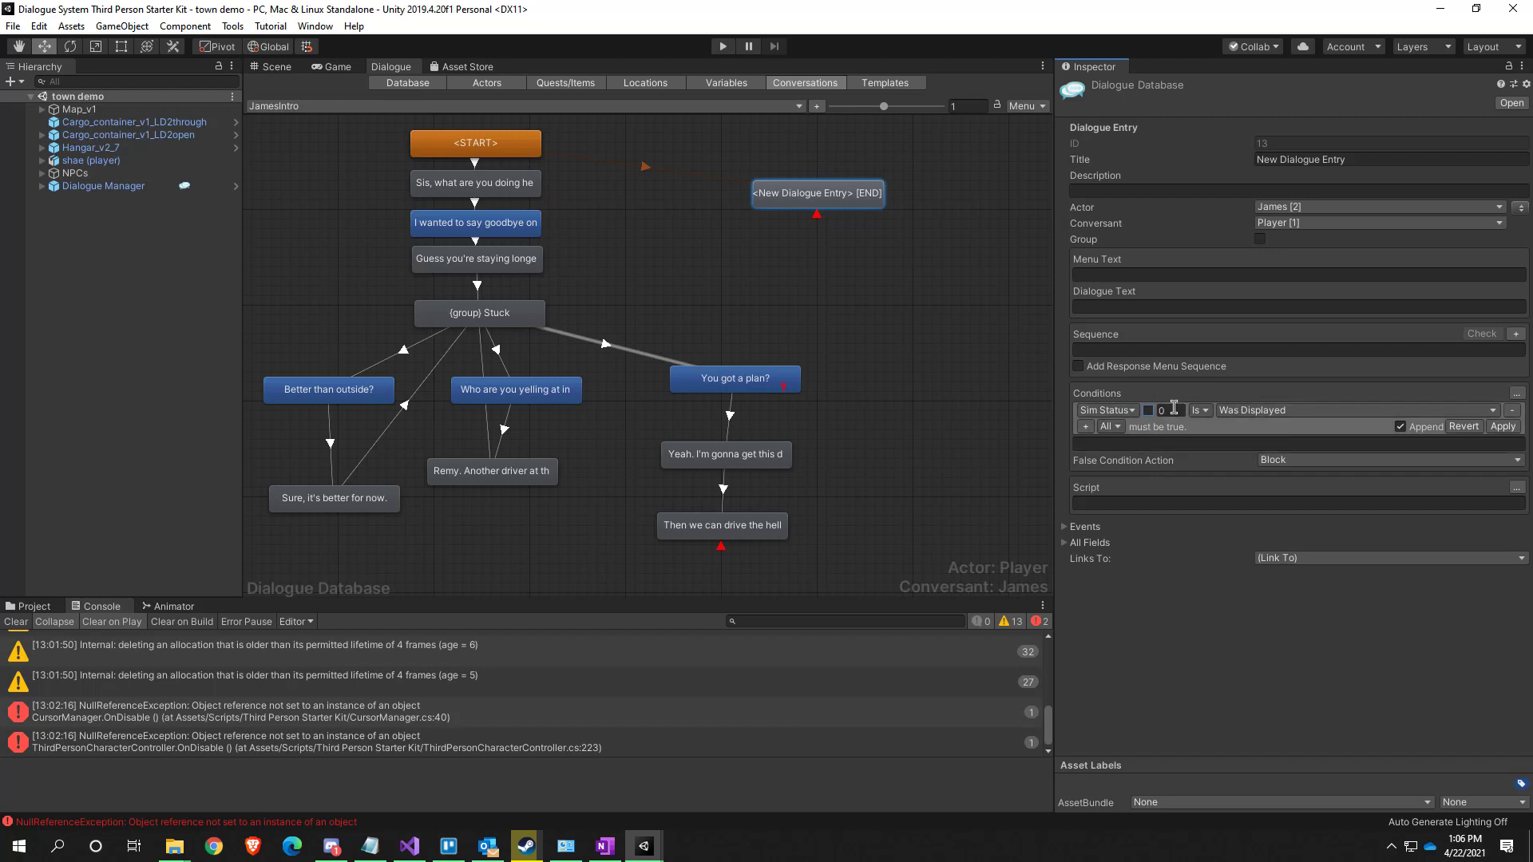
# Check the ID of the "Better than outside?" entry and clear the unfinished condition from the new dialogue entry
pyautogui.click(367, 402)
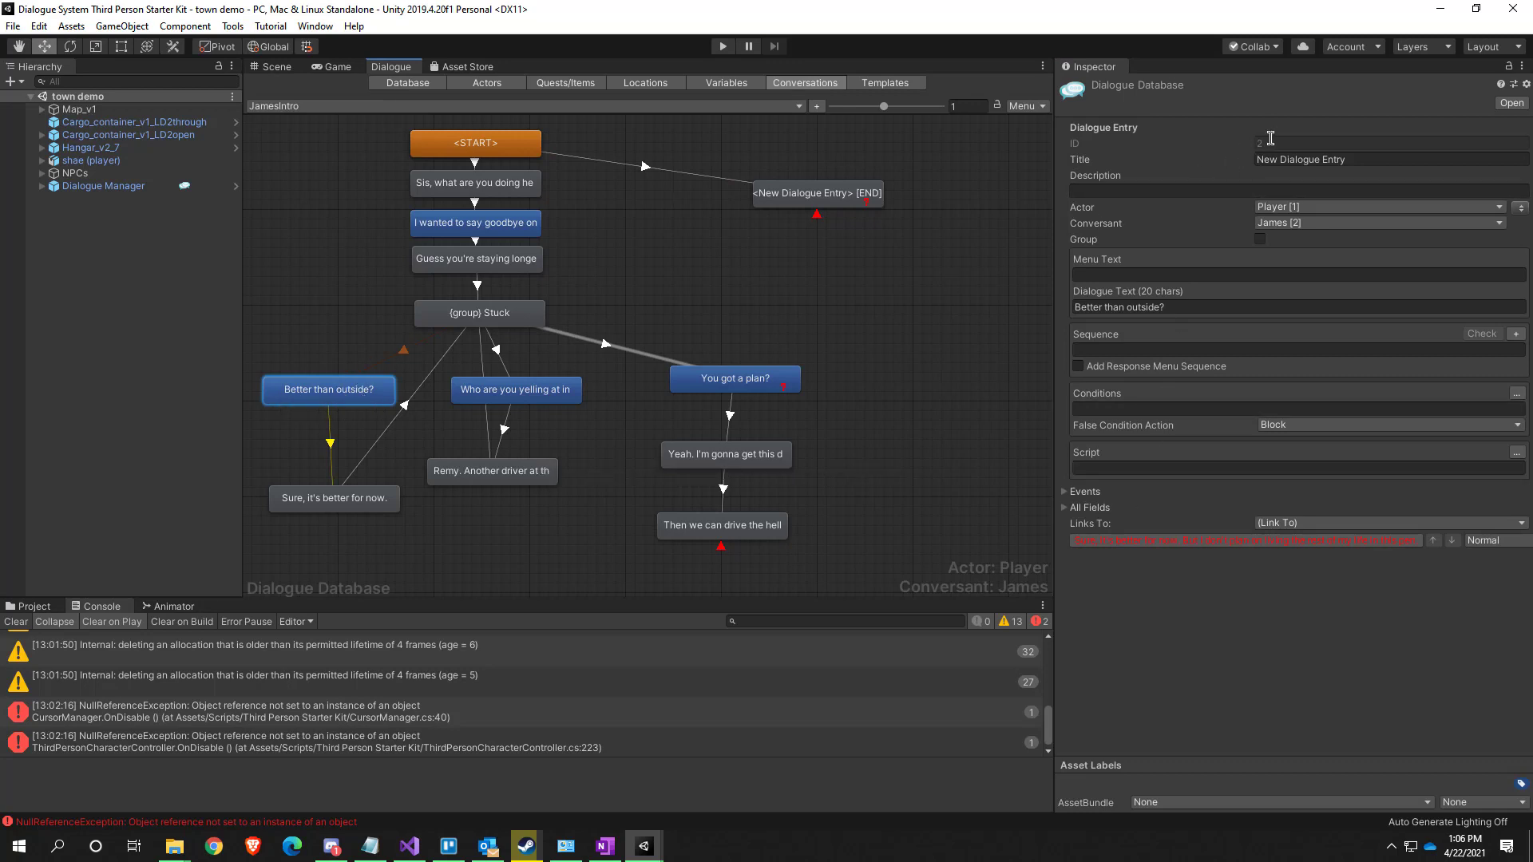
pyautogui.click(826, 200)
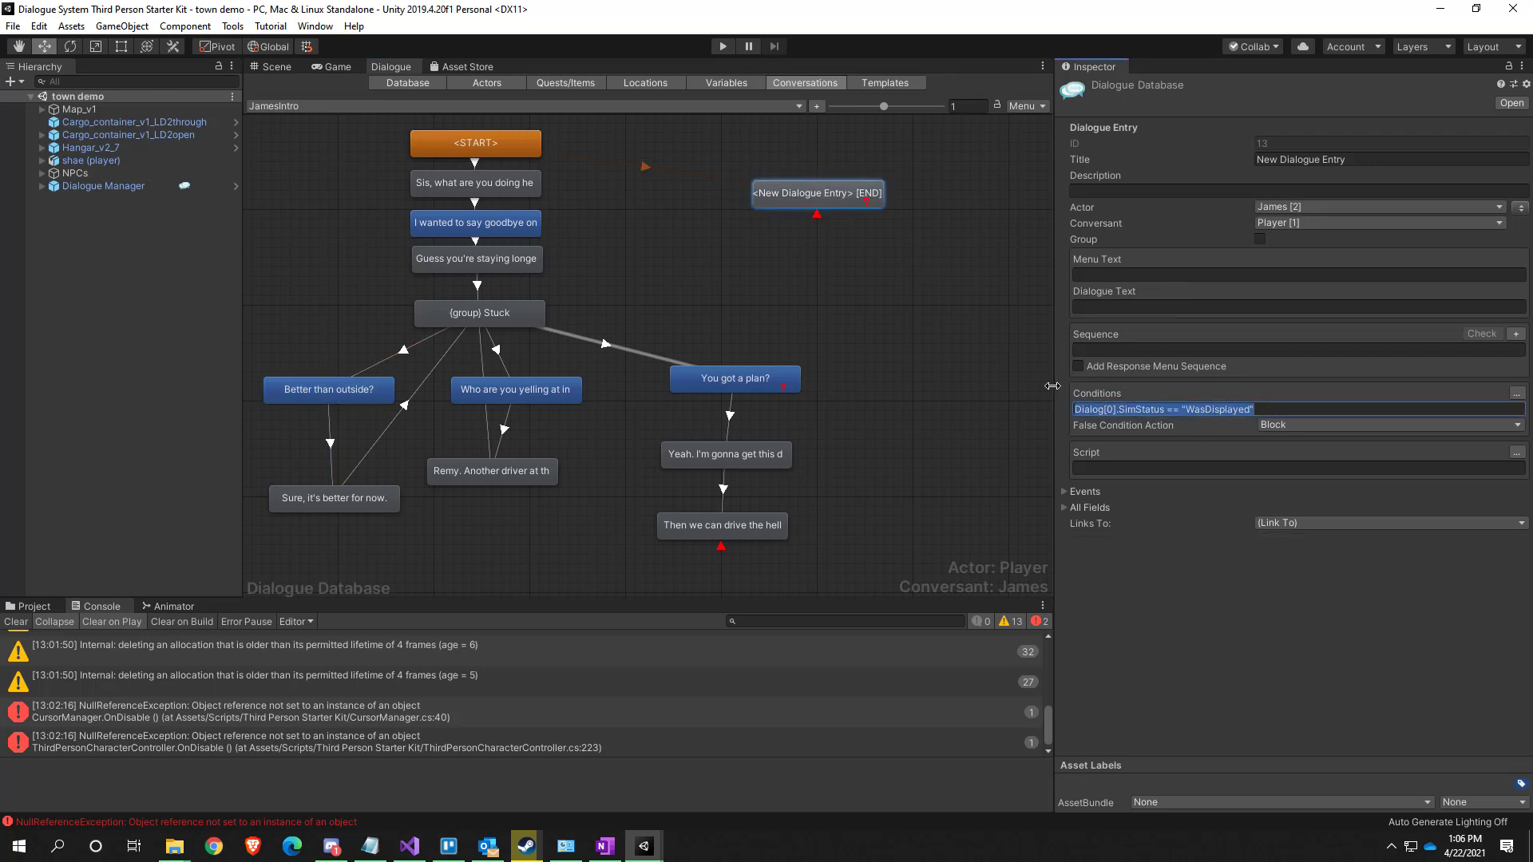
pyautogui.click(879, 300)
pyautogui.click(818, 209)
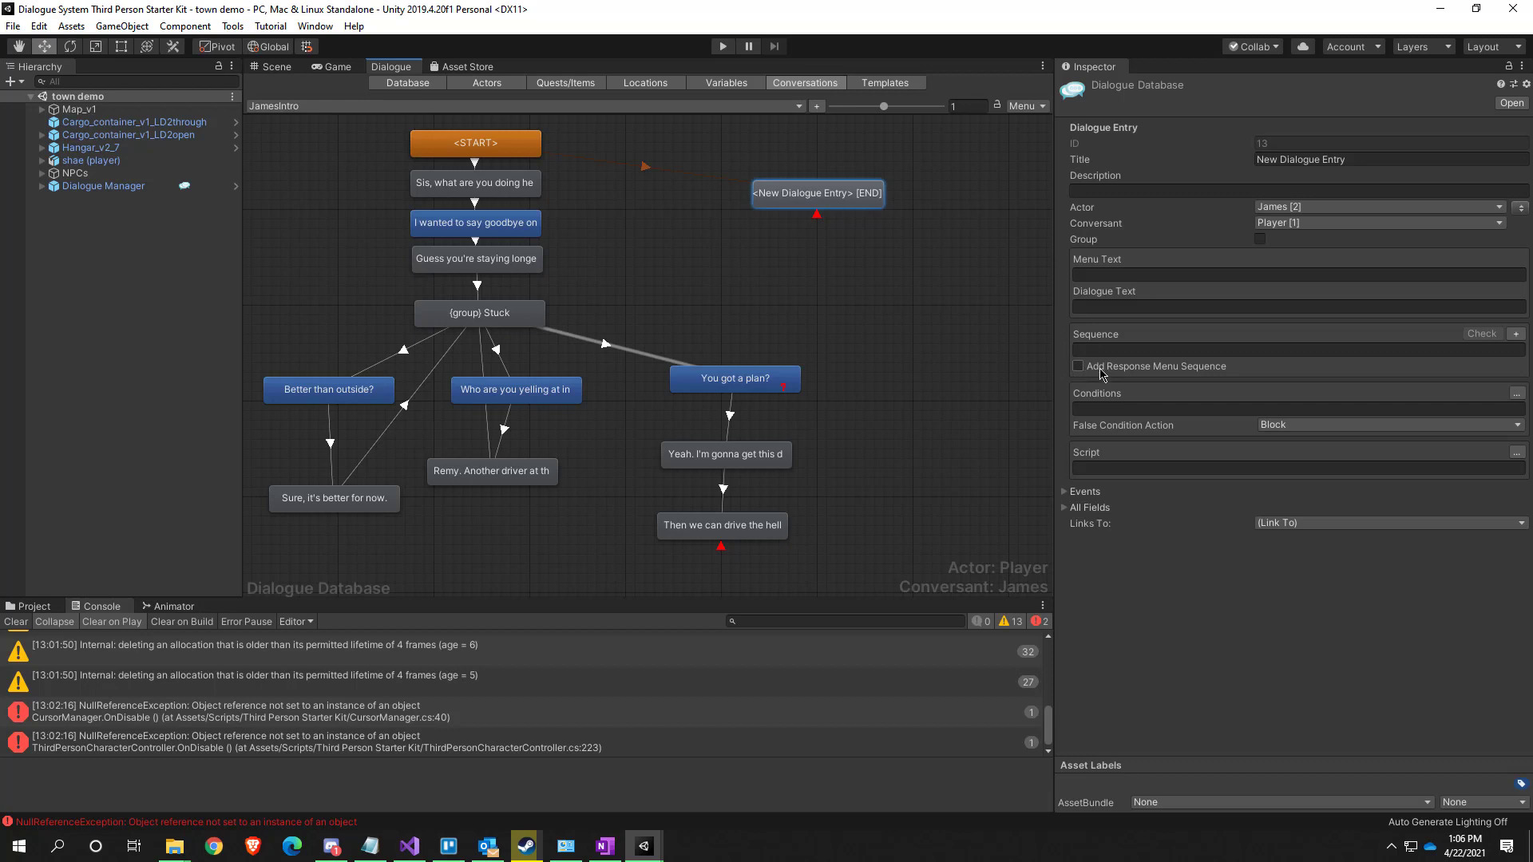
# Give the new dialogue entry a Sim Status condition requiring that entry ID 11 Is Was Displayed, and apply it
pyautogui.click(1516, 393)
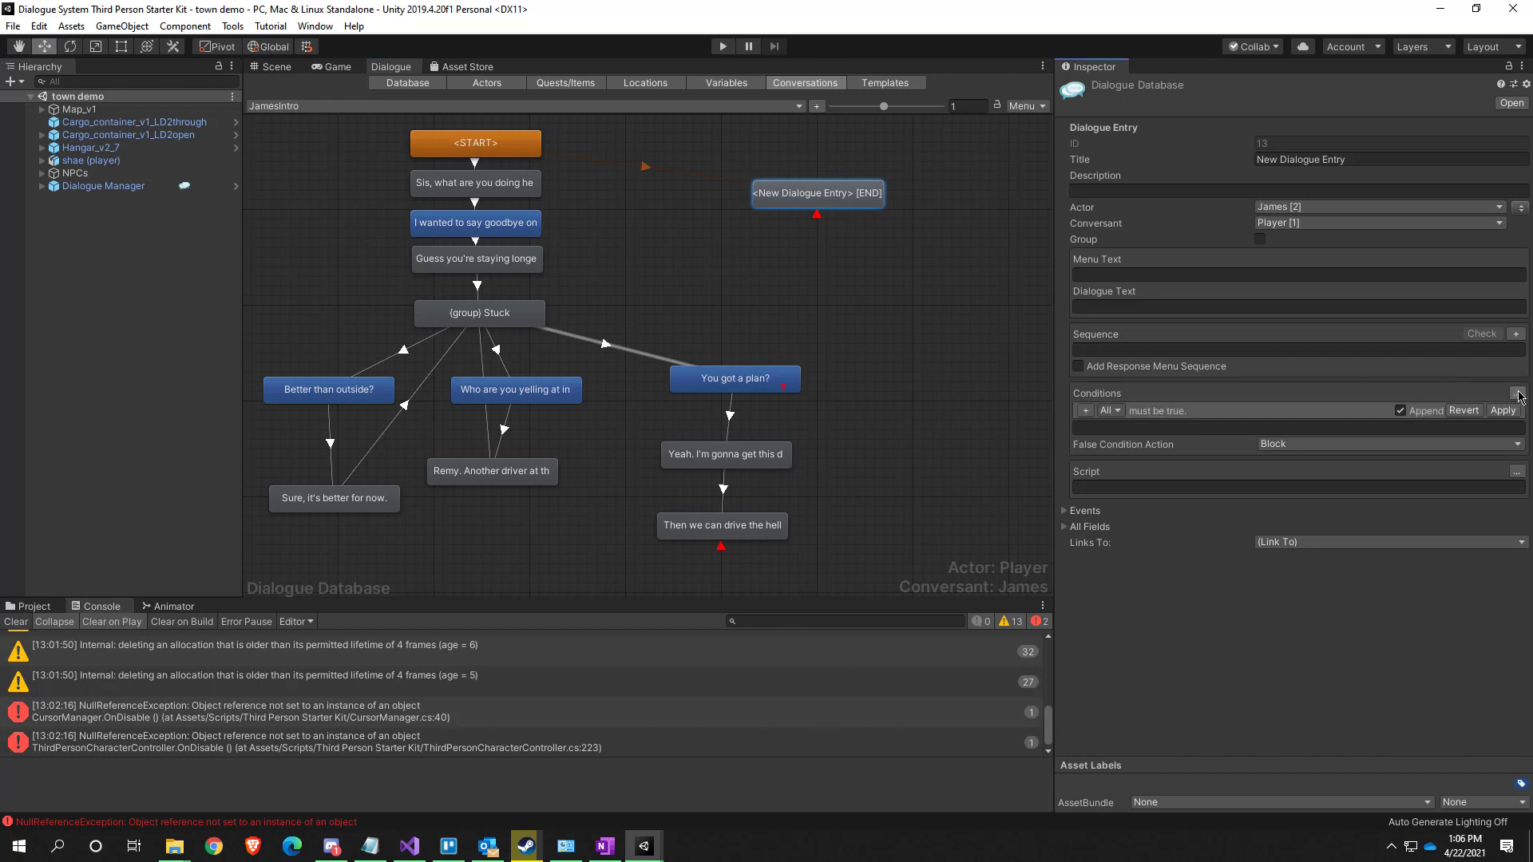
pyautogui.click(1085, 411)
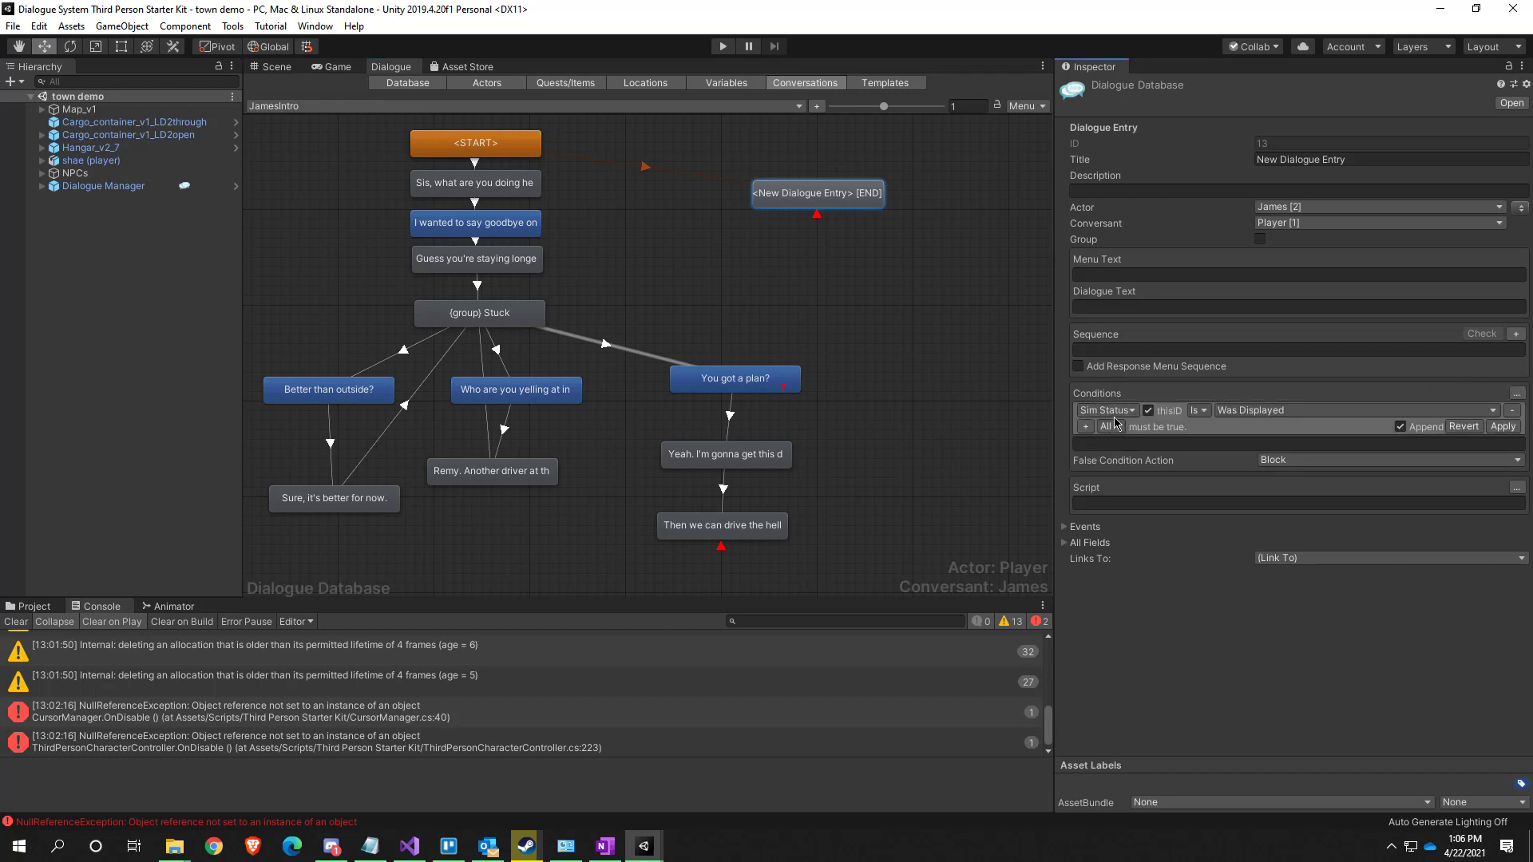
pyautogui.click(1148, 411)
pyautogui.click(1172, 412)
pyautogui.click(1258, 408)
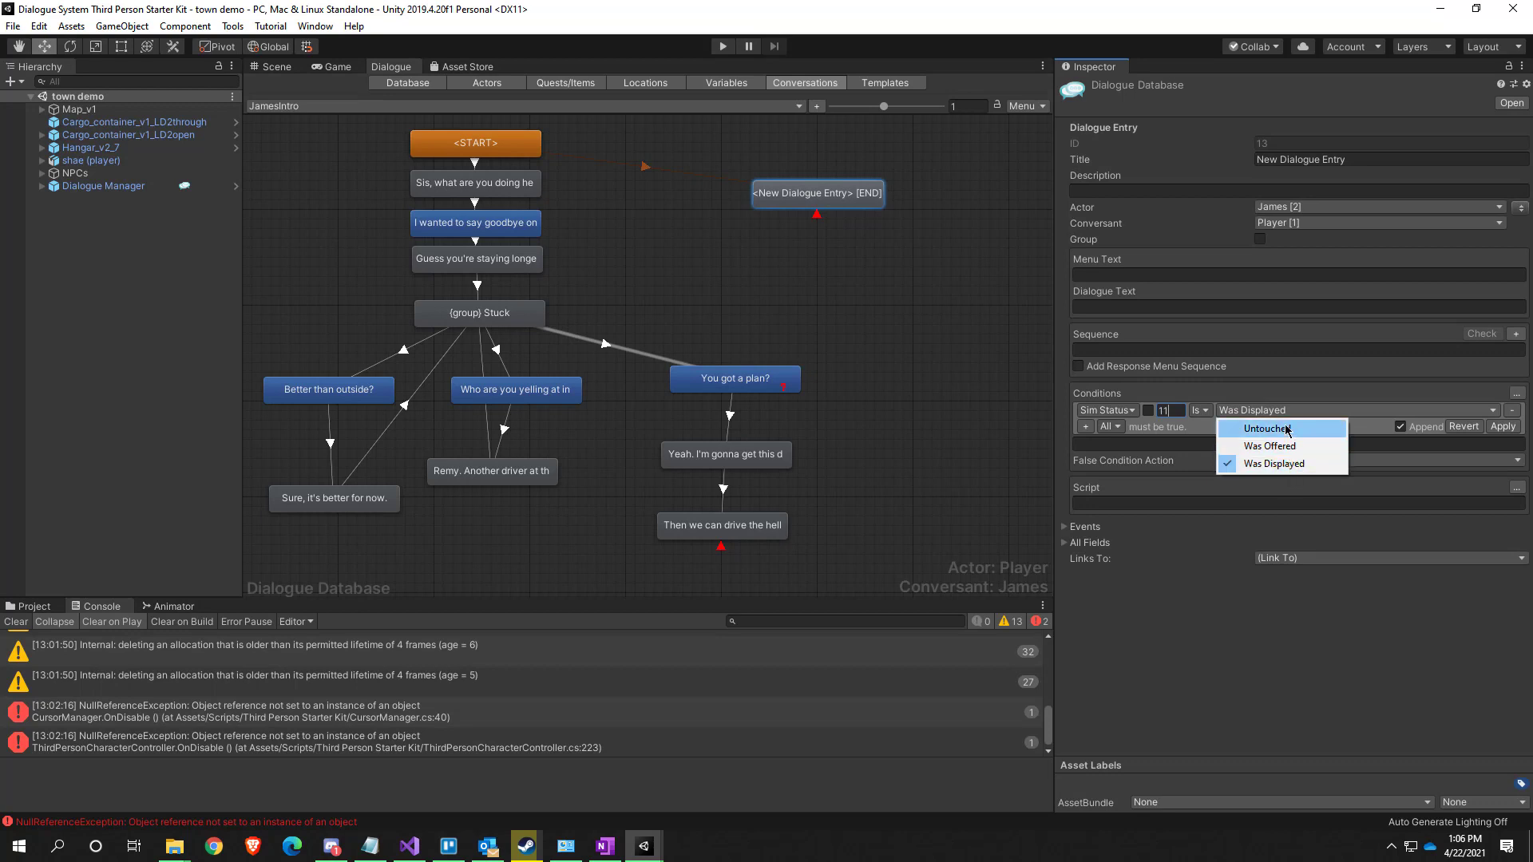
pyautogui.click(1276, 398)
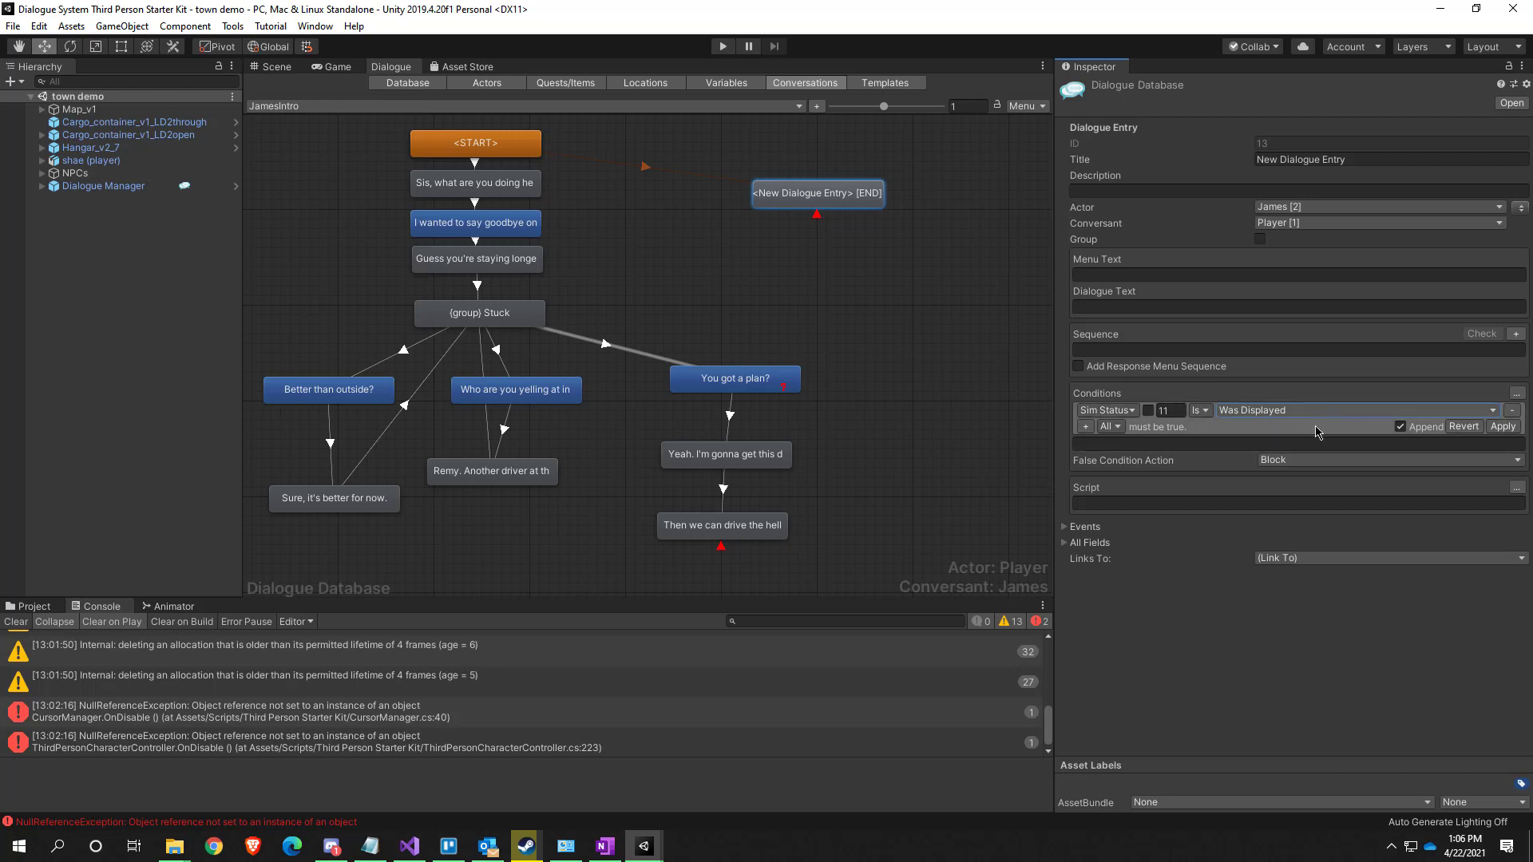
pyautogui.click(1502, 428)
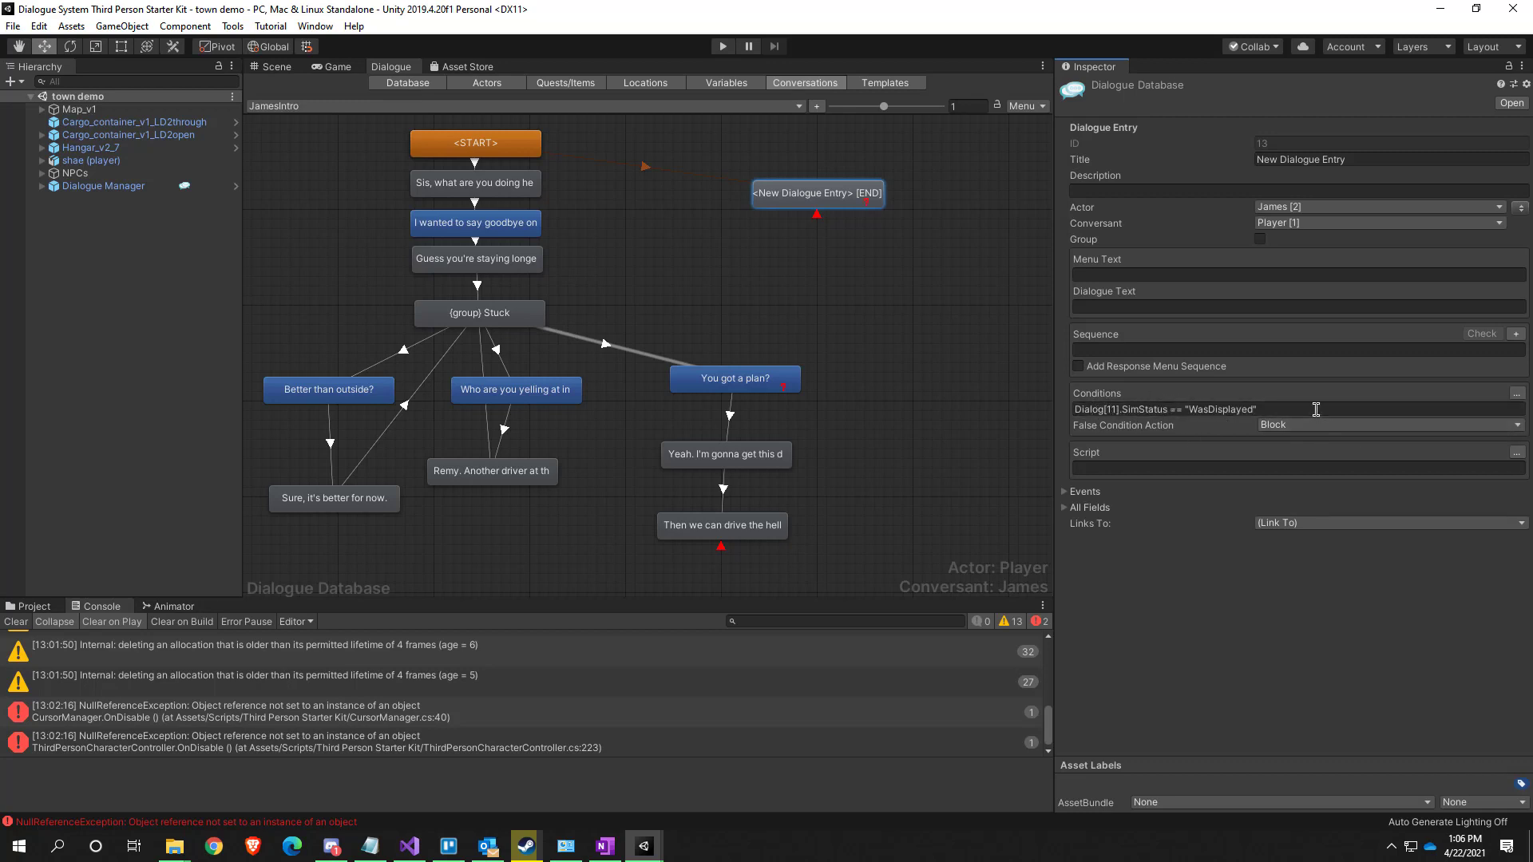
# Compare the new entry's SimStatus condition with the IDs of the "Better than outside?" and "Who are you yelling at in the garage?" entries
pyautogui.click(1276, 410)
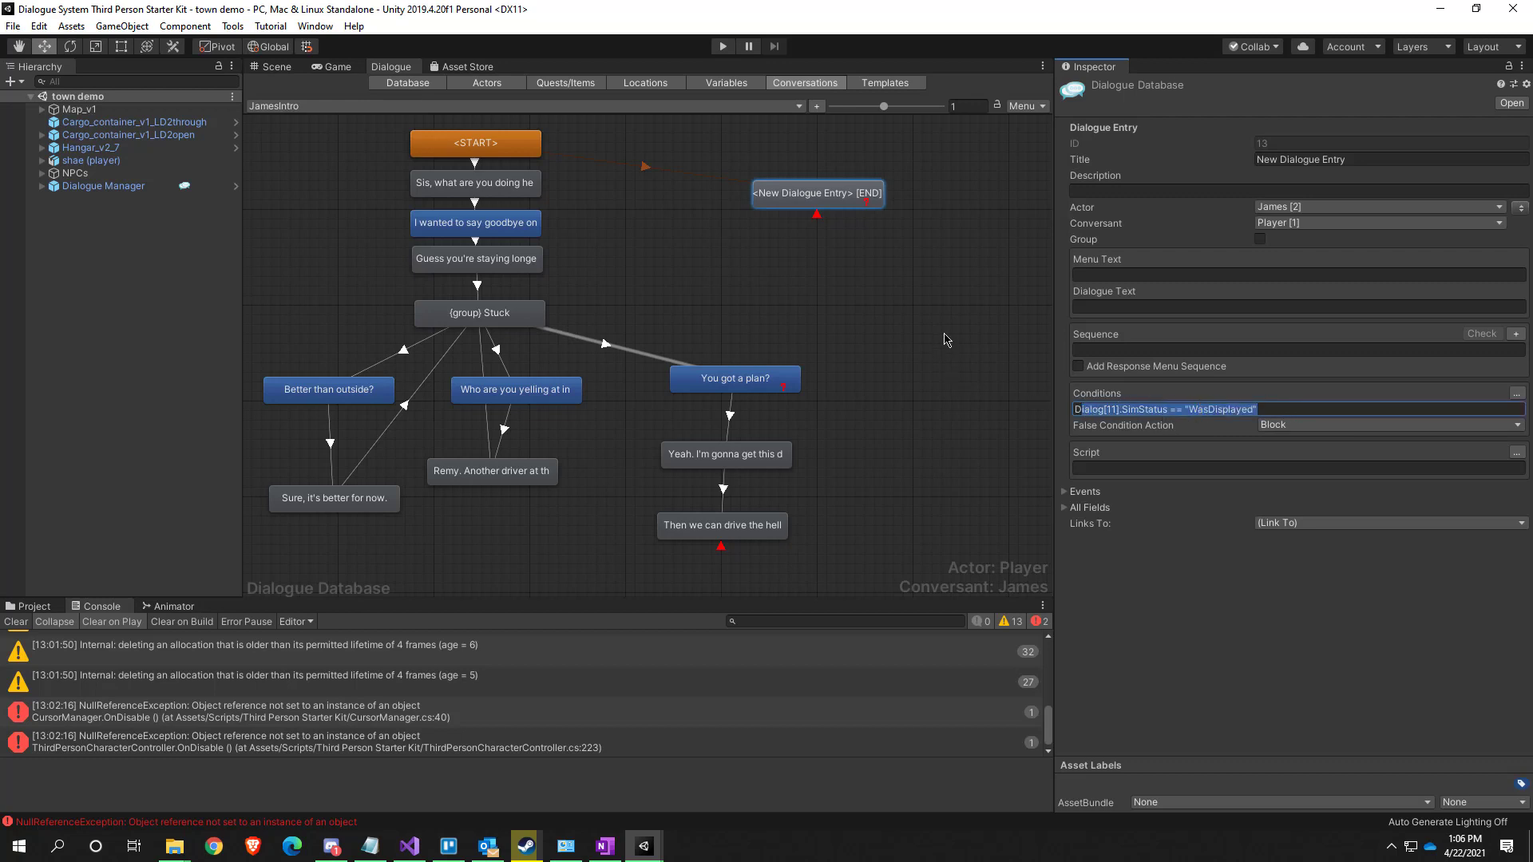
pyautogui.click(1122, 409)
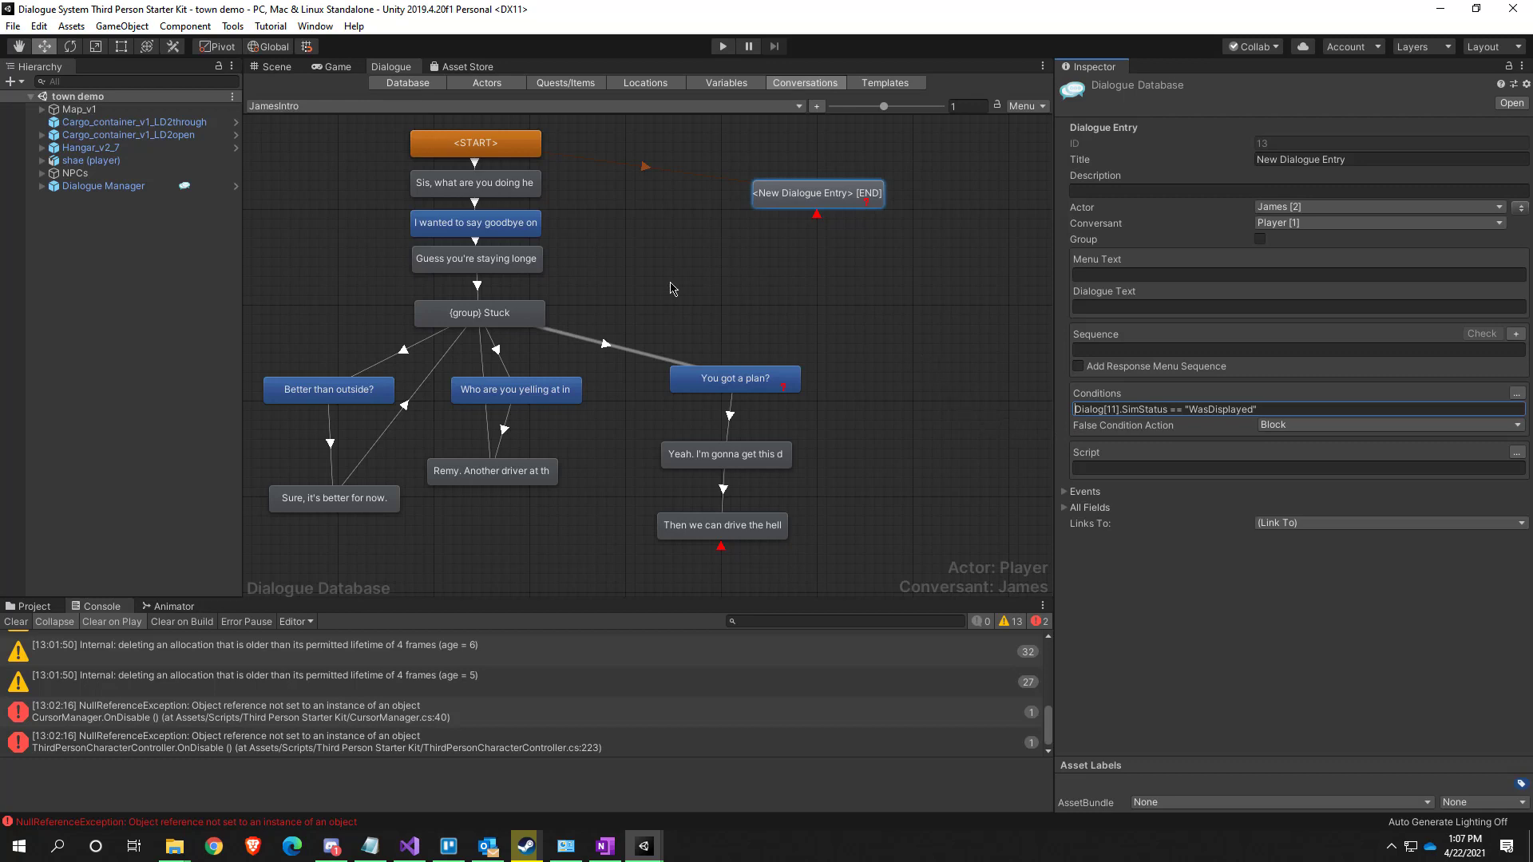
pyautogui.click(343, 391)
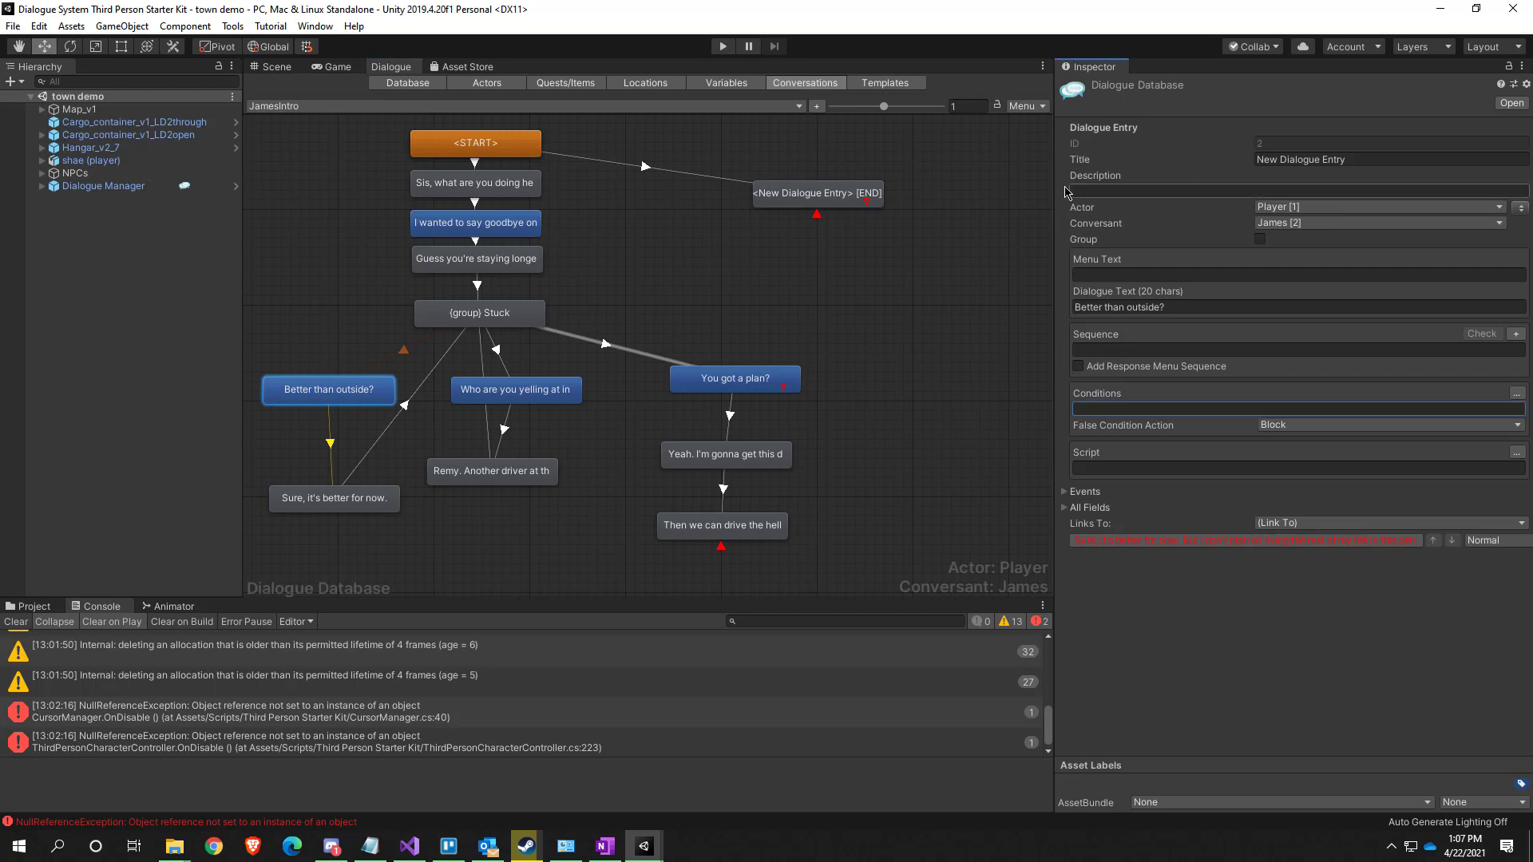
pyautogui.click(831, 194)
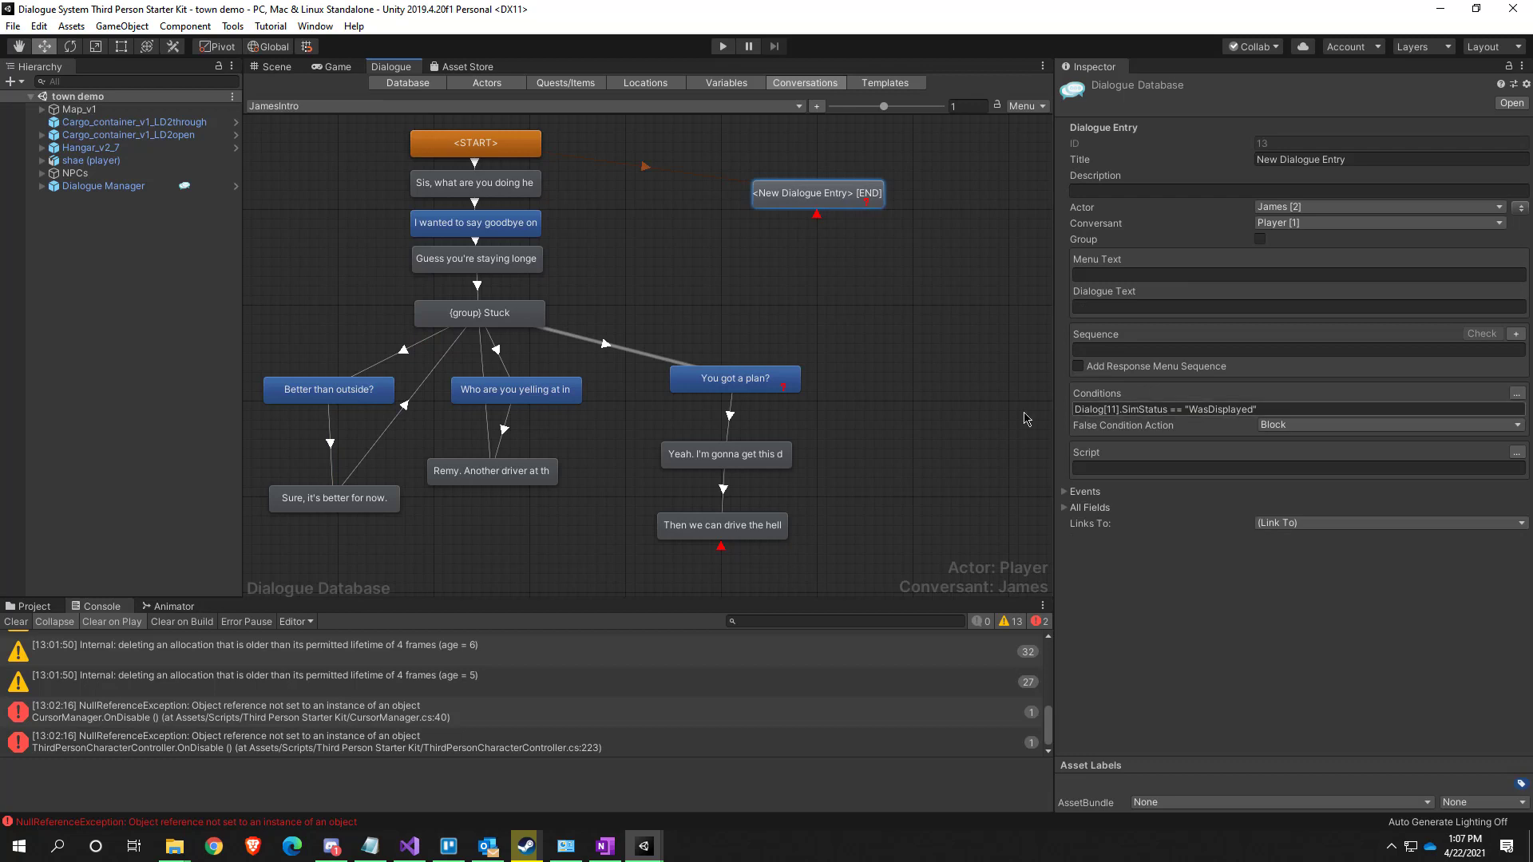
pyautogui.click(570, 395)
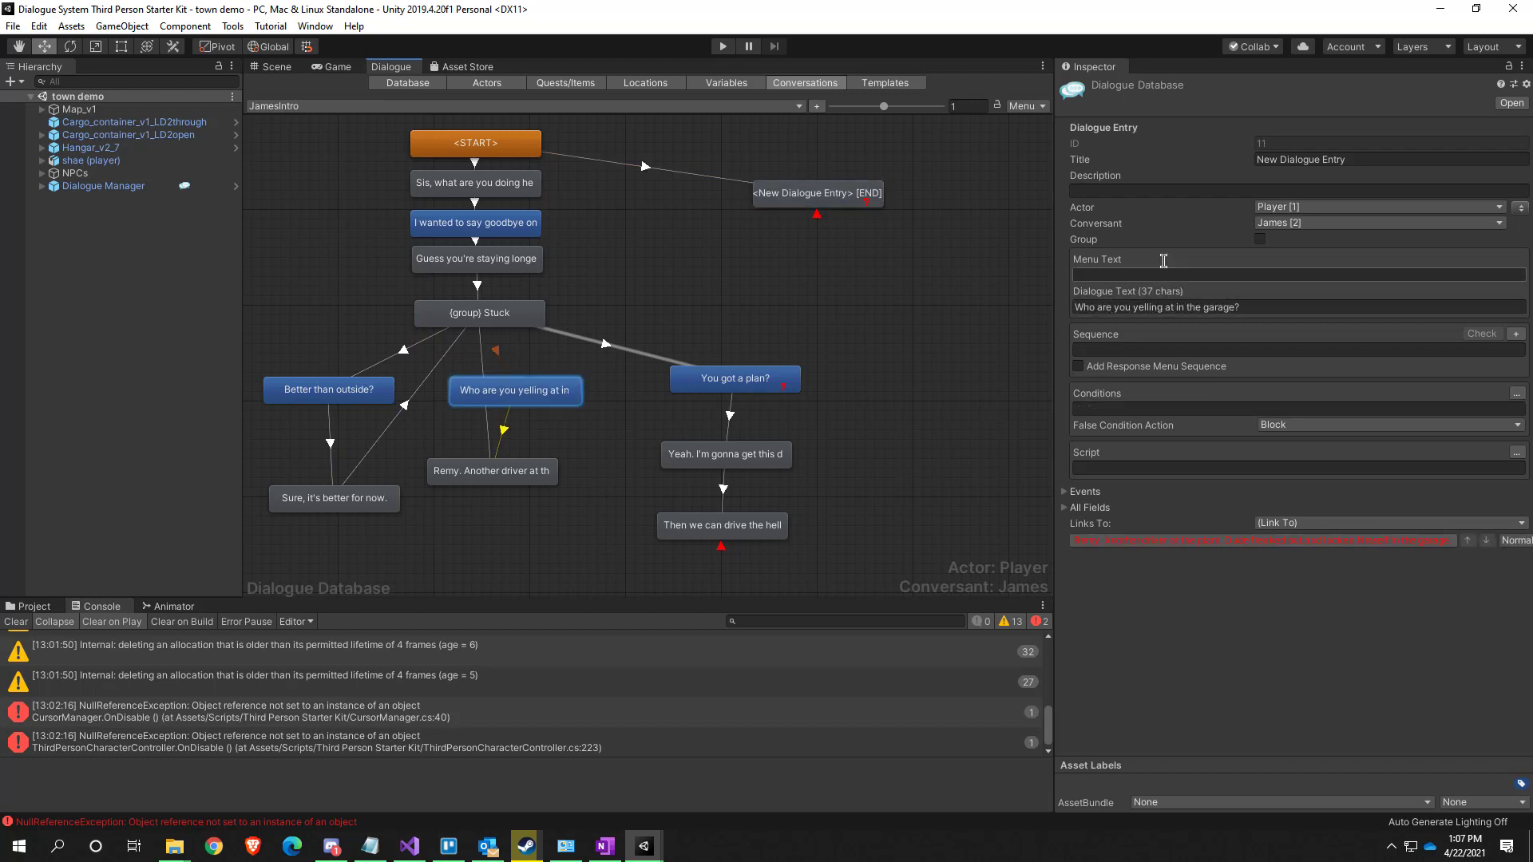
pyautogui.click(1279, 146)
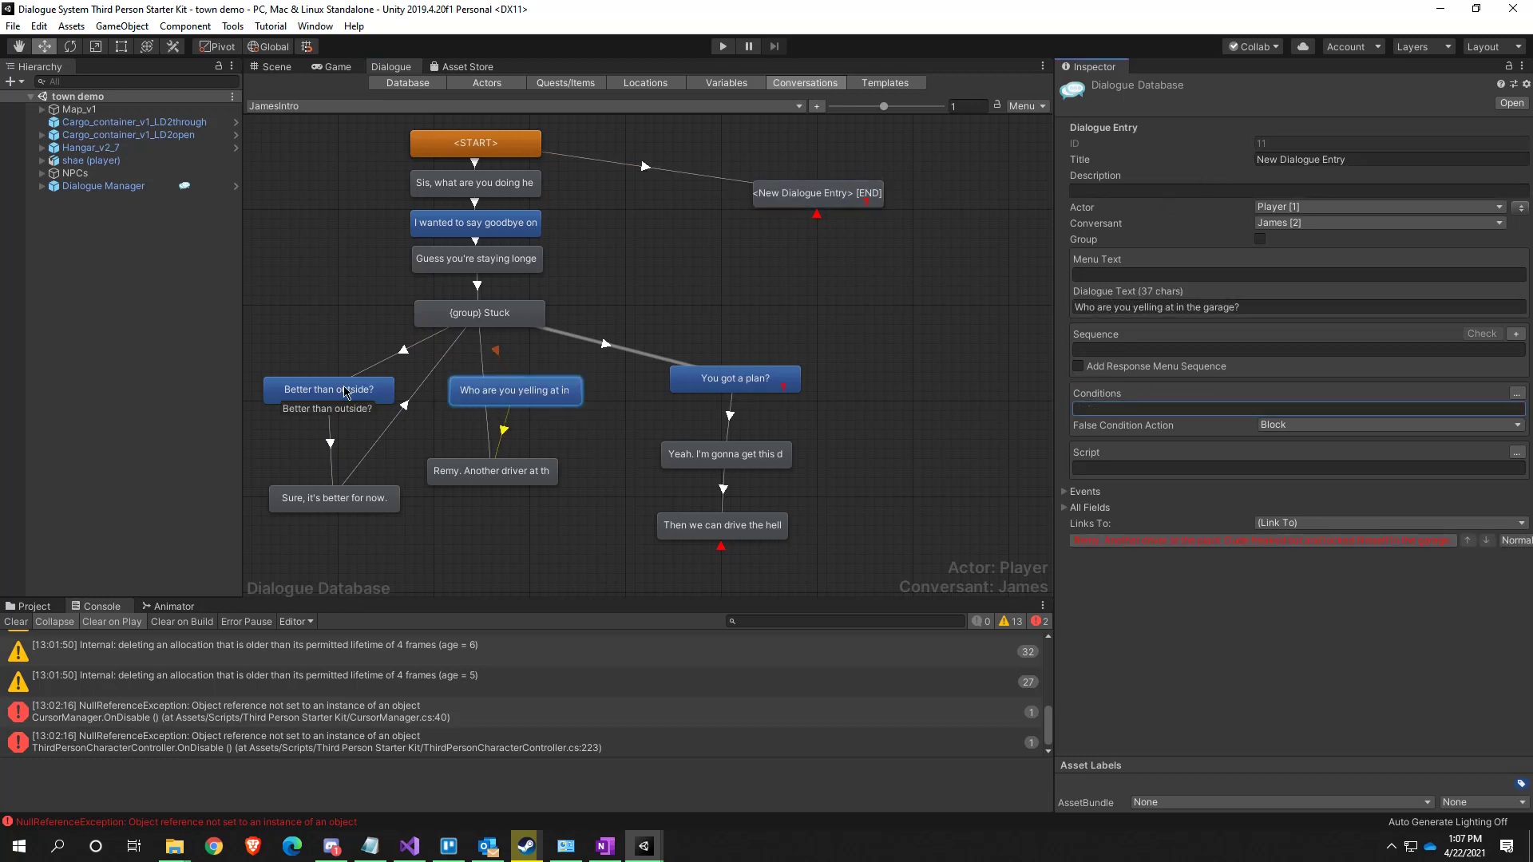
pyautogui.click(837, 198)
pyautogui.click(515, 391)
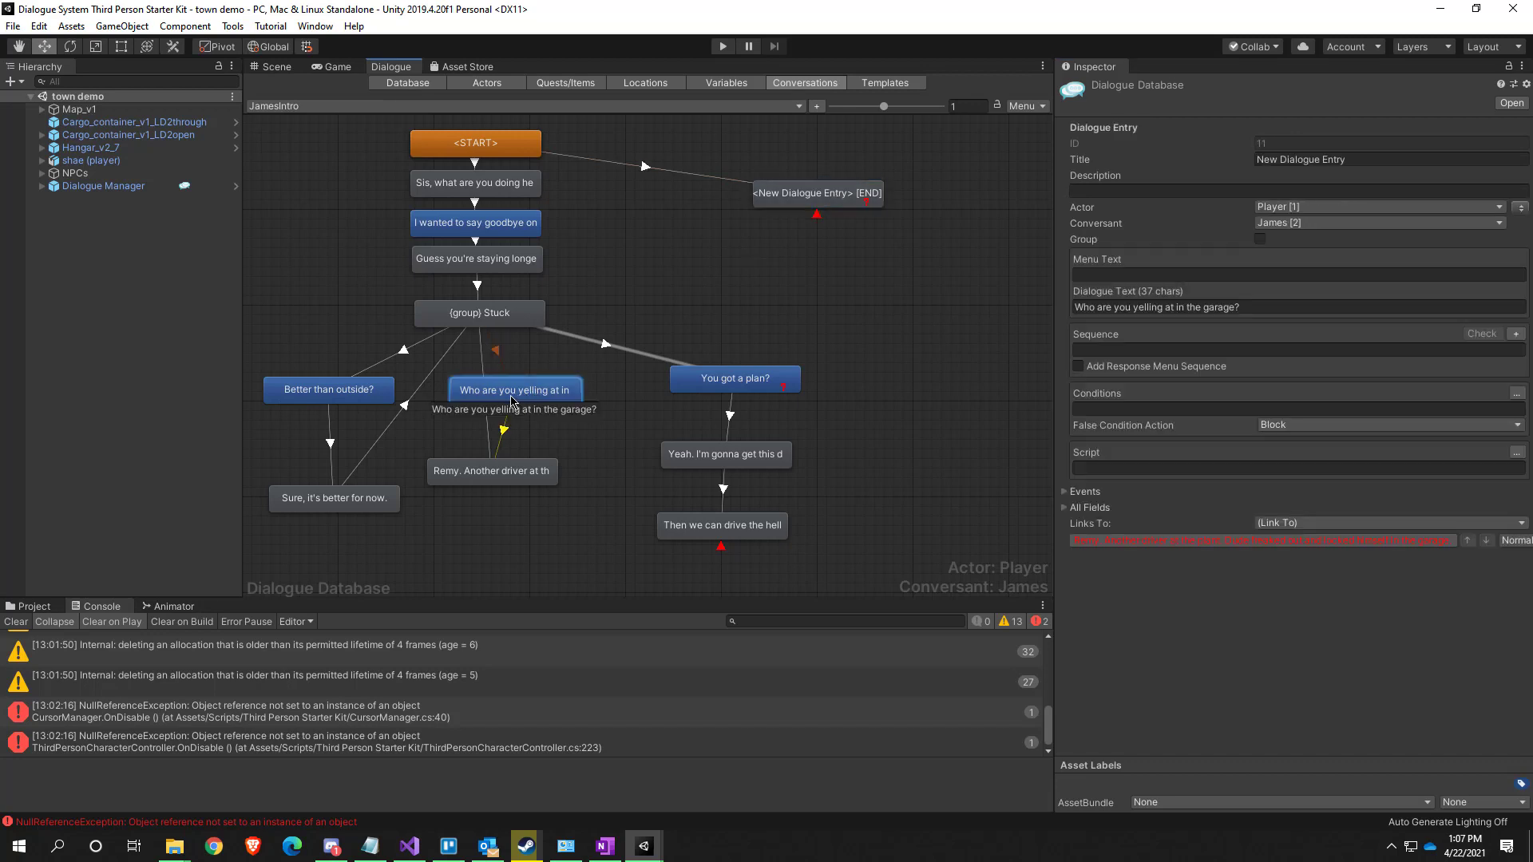
pyautogui.click(806, 196)
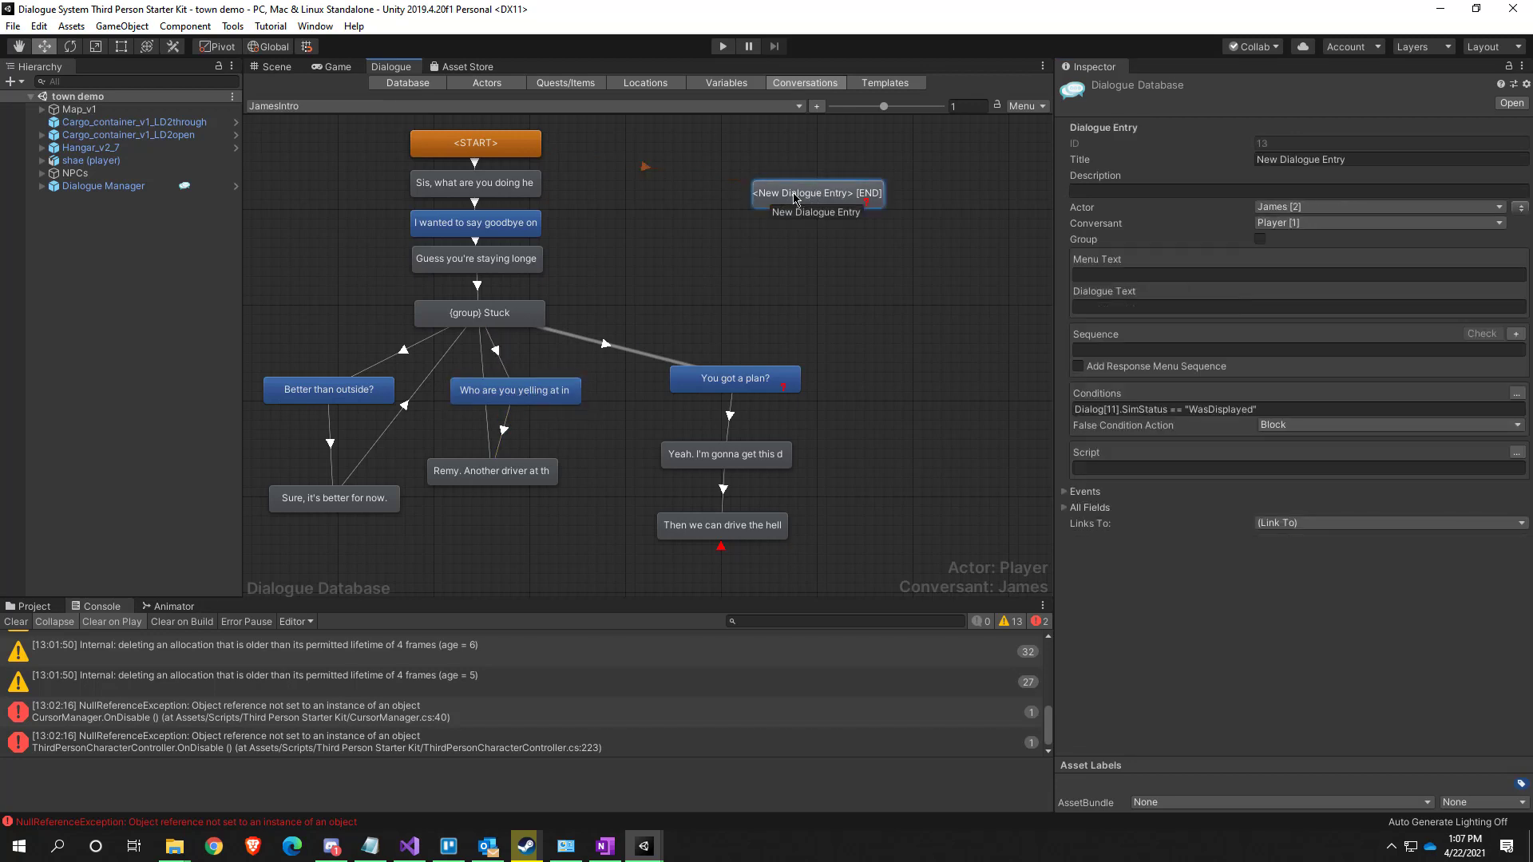
pyautogui.click(543, 392)
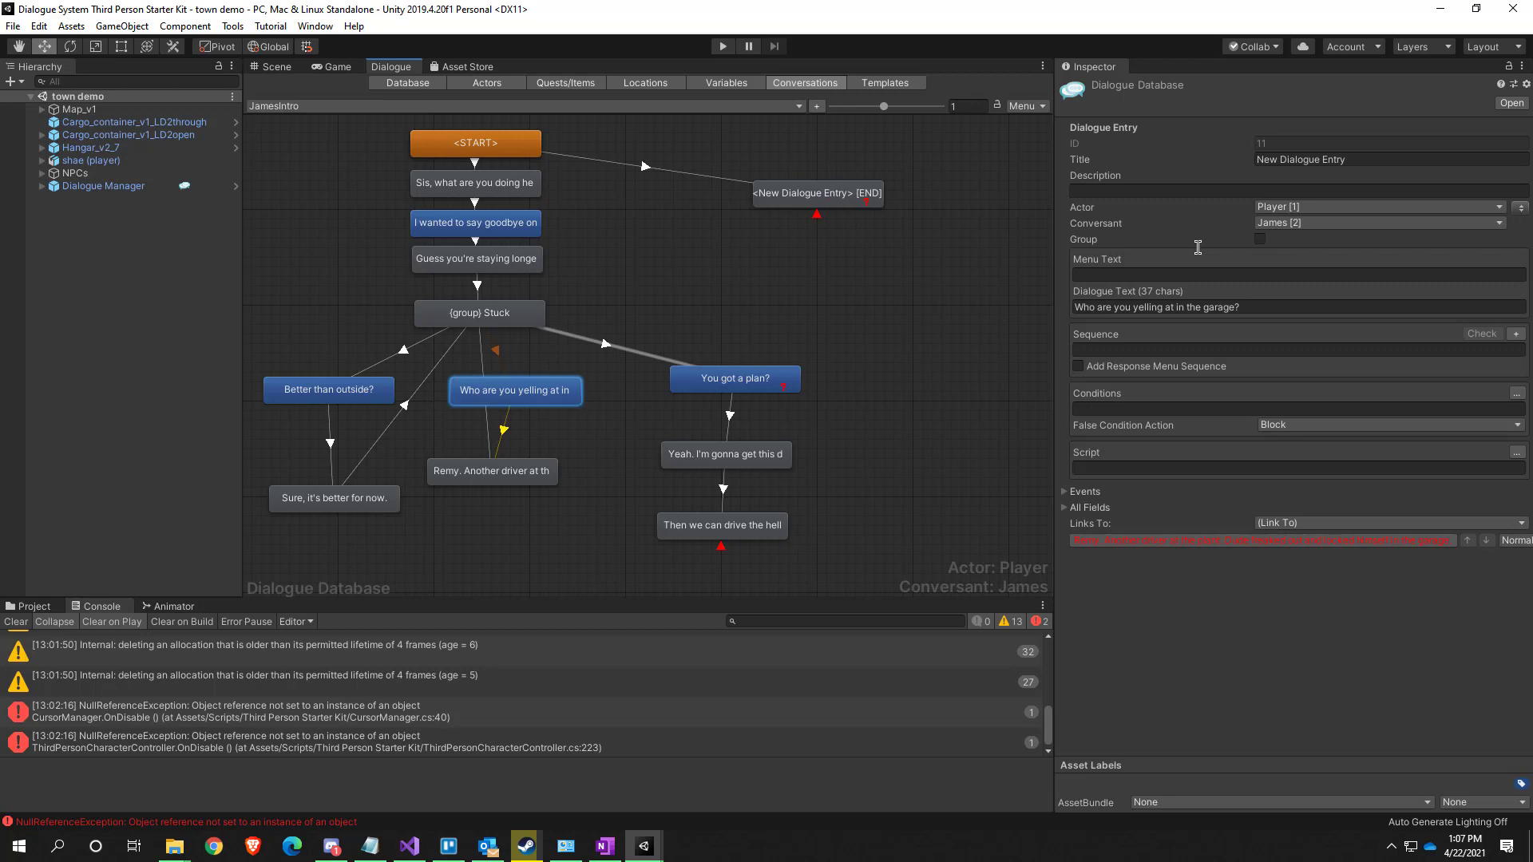
pyautogui.click(846, 201)
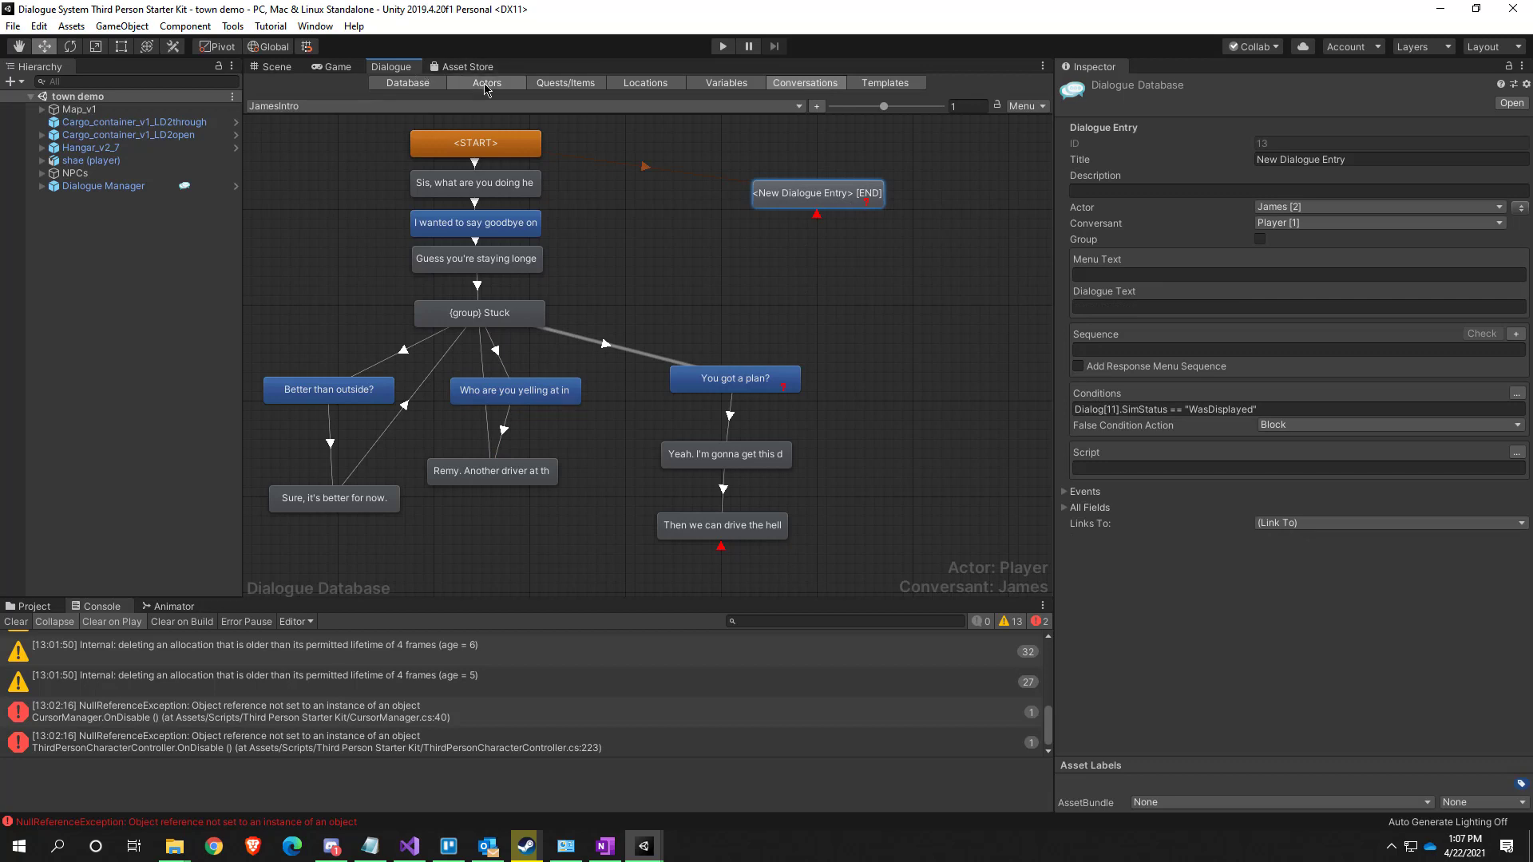
pyautogui.click(506, 106)
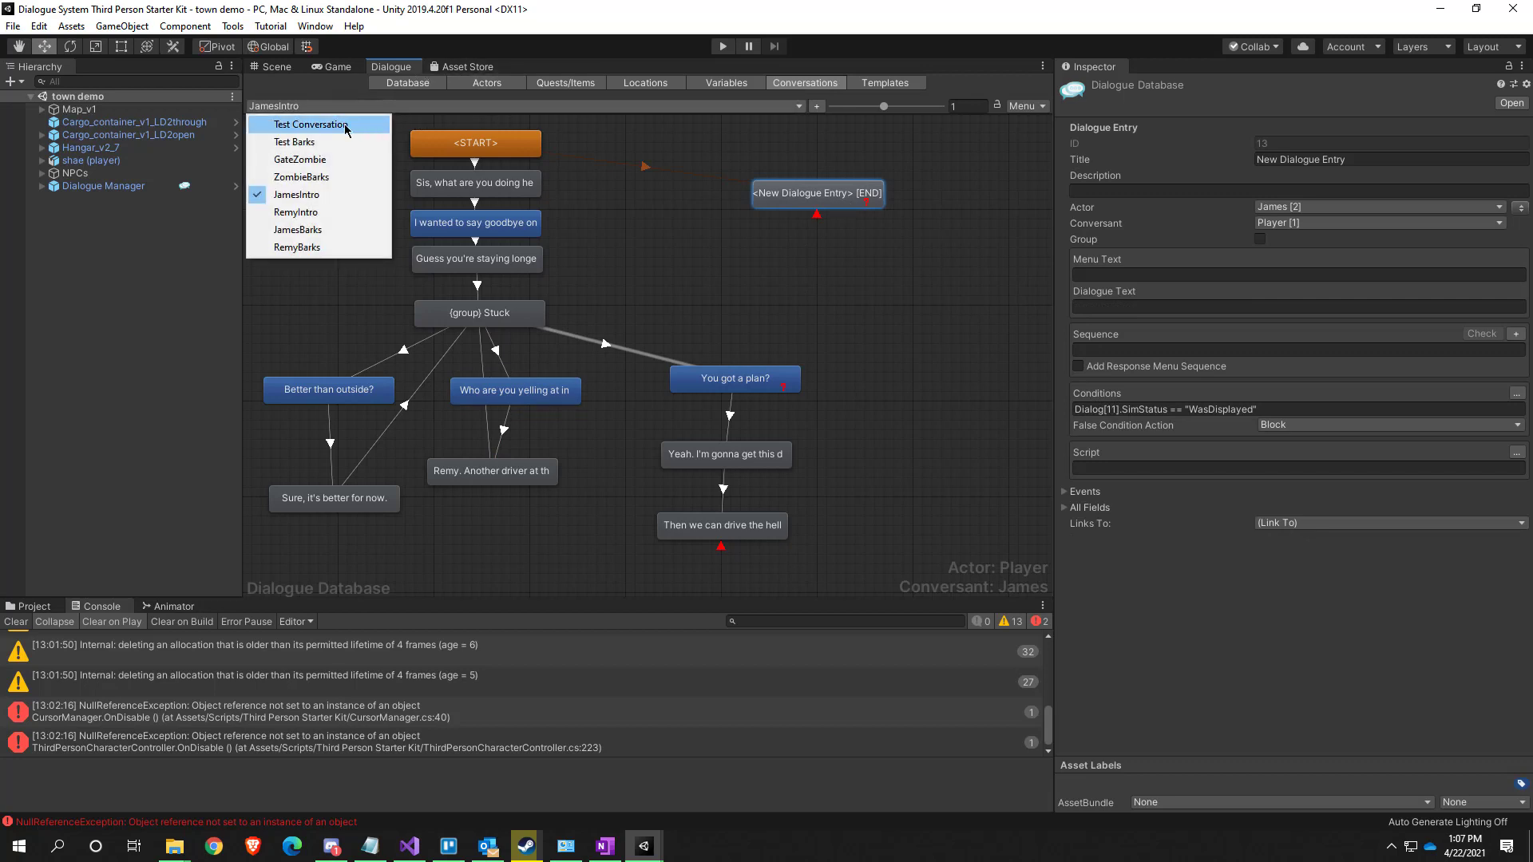
pyautogui.click(306, 160)
pyautogui.click(534, 106)
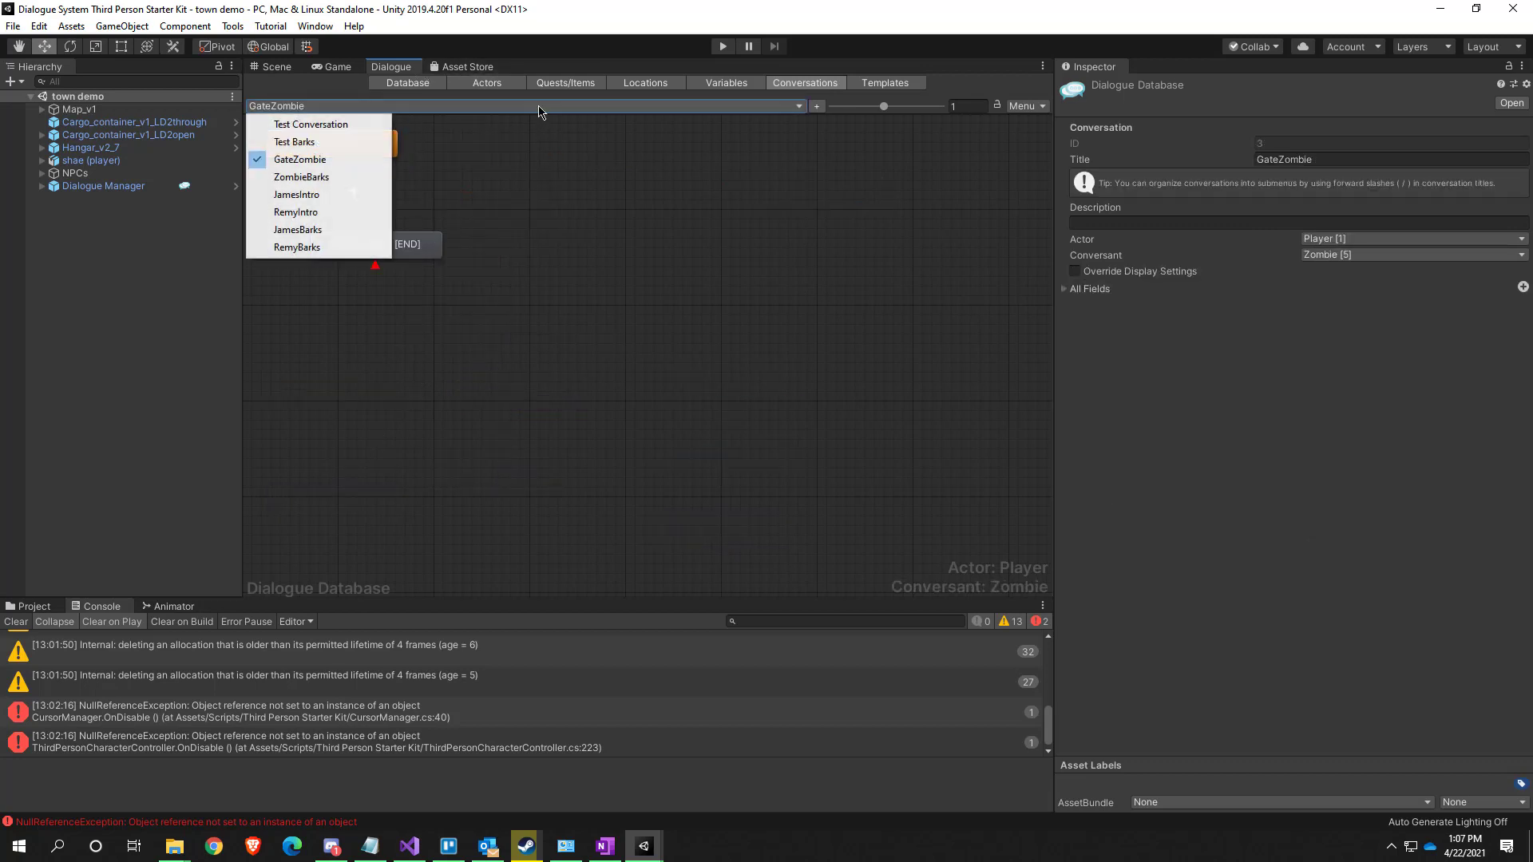
pyautogui.click(307, 248)
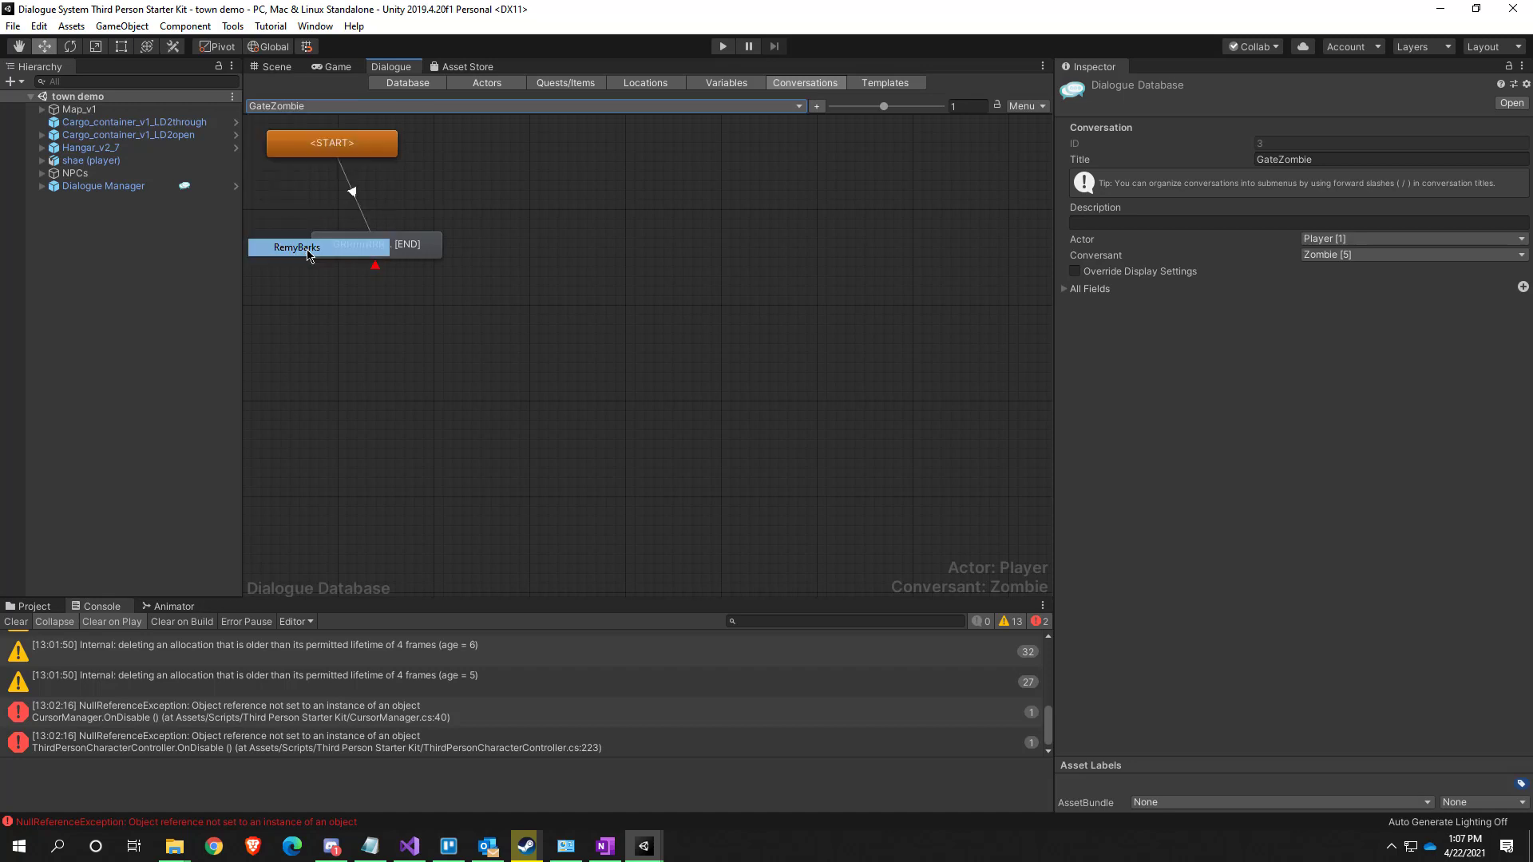
# Review the properties of the RemyBarks lines linked from START, including "Leave me alone!" and "No way I'm unlocking this door!"
pyautogui.click(503, 254)
pyautogui.click(542, 201)
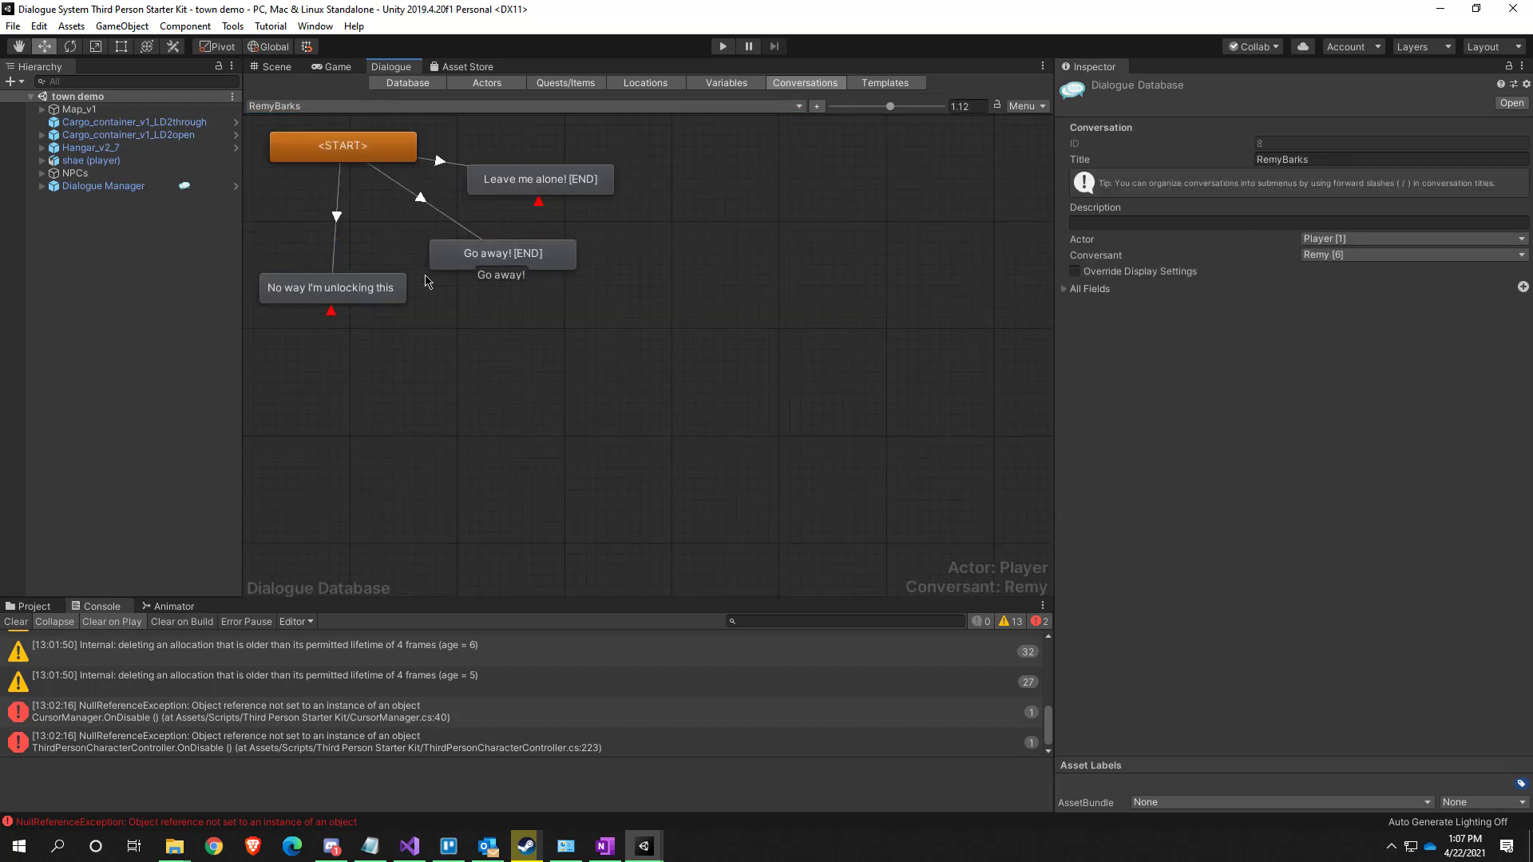
pyautogui.click(333, 289)
pyautogui.click(345, 285)
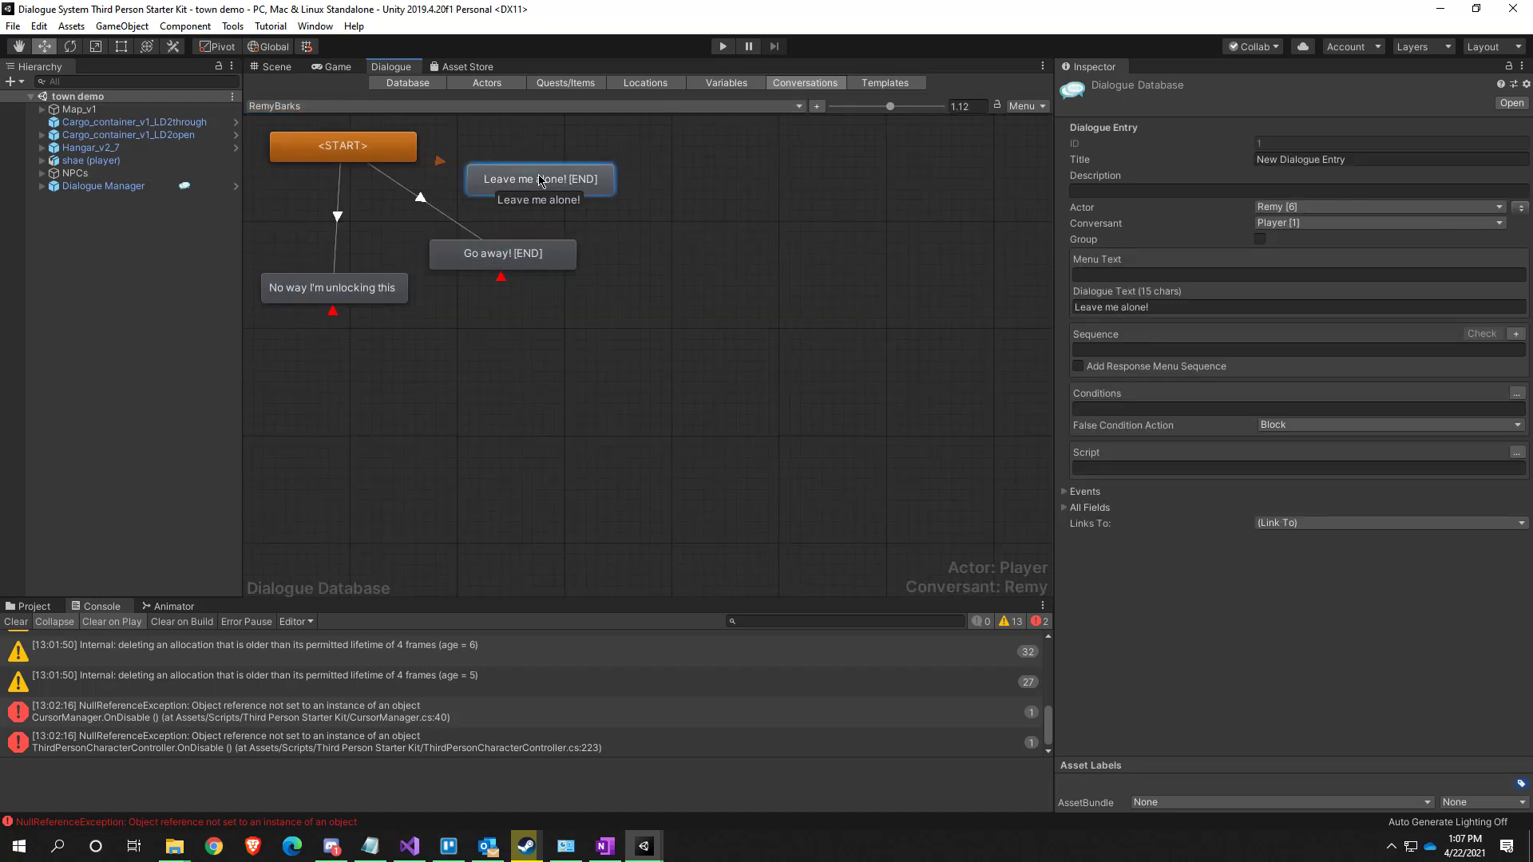
pyautogui.click(549, 229)
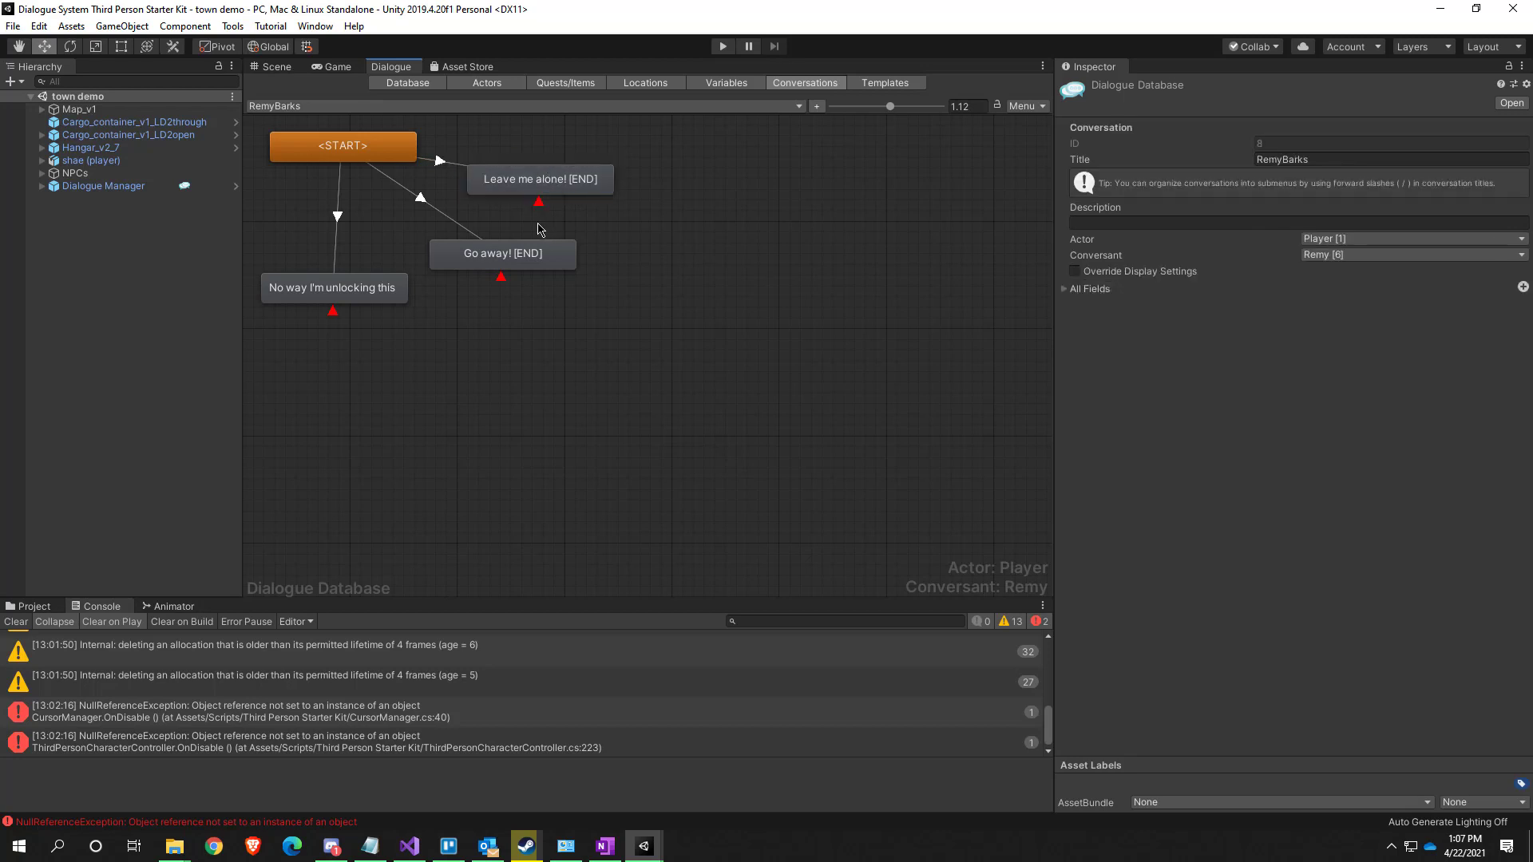
pyautogui.click(368, 289)
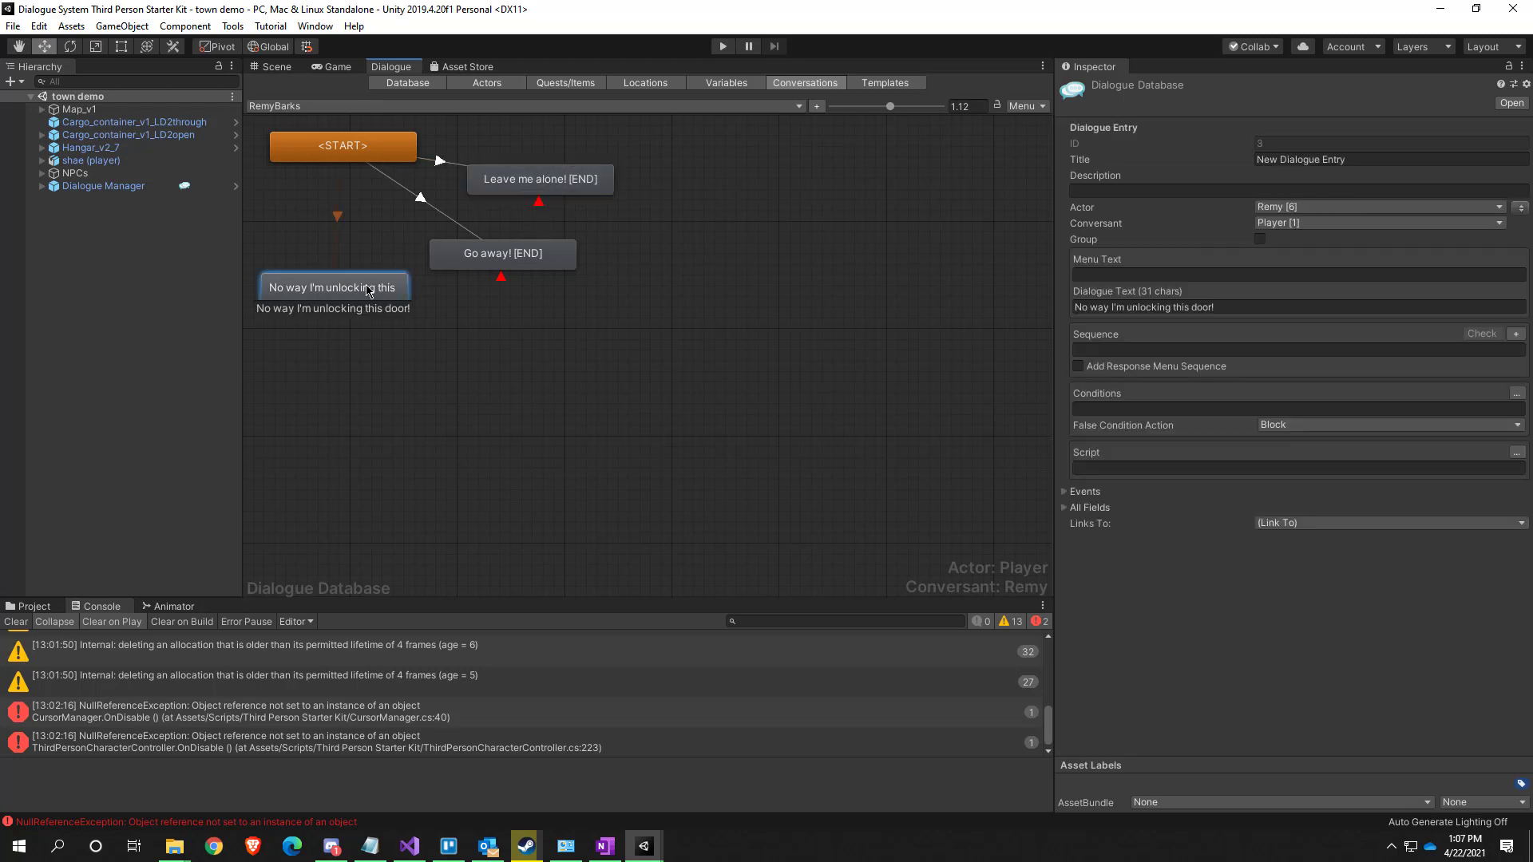
# Review the RemyBarks conversation's title and properties, its place among the conversations, and its "Leave me alone!" line
pyautogui.click(541, 180)
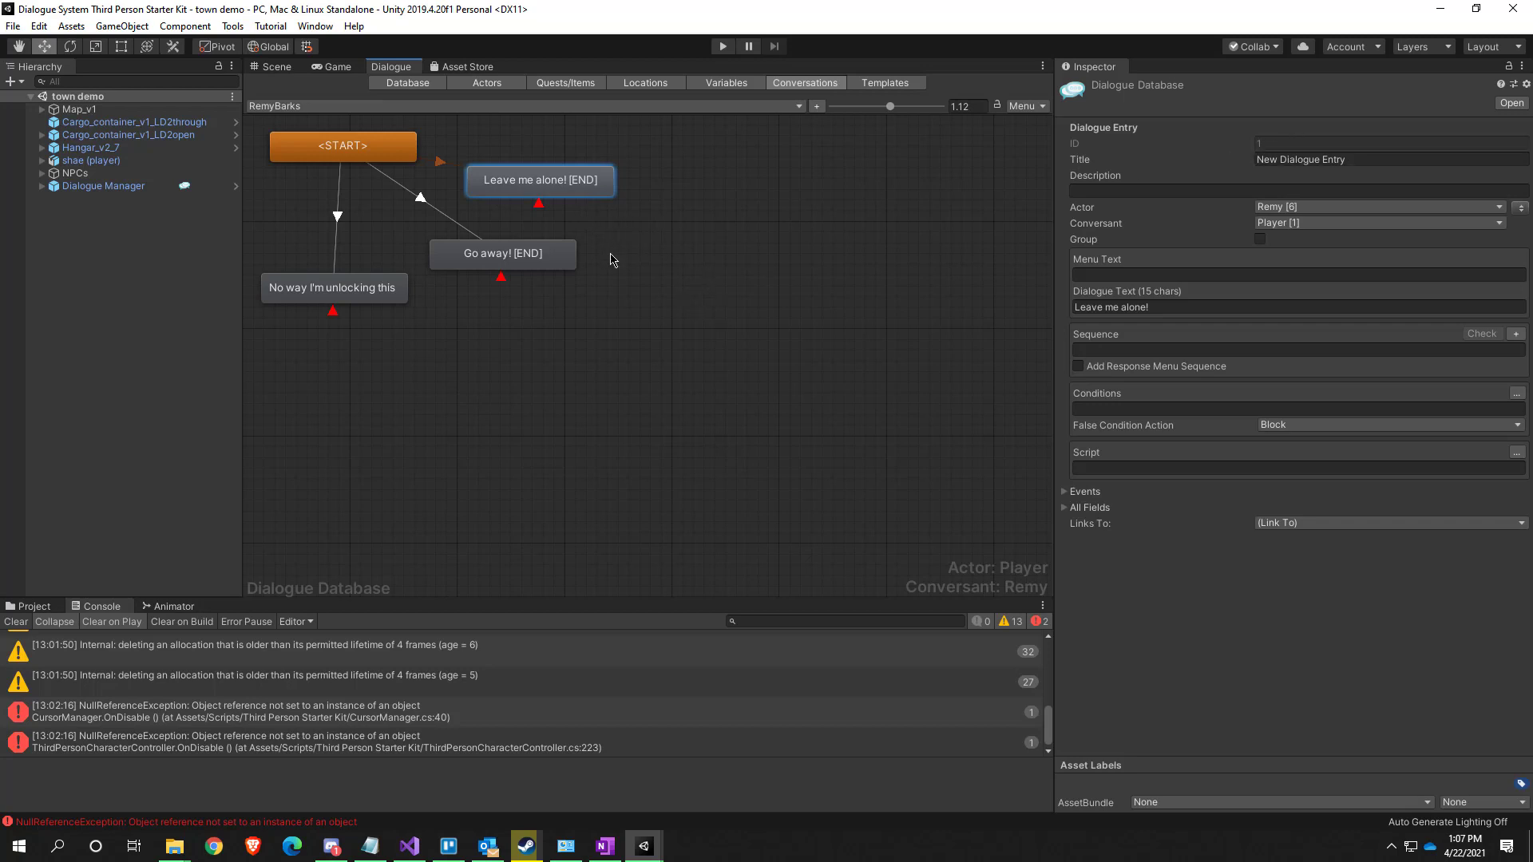
pyautogui.click(757, 268)
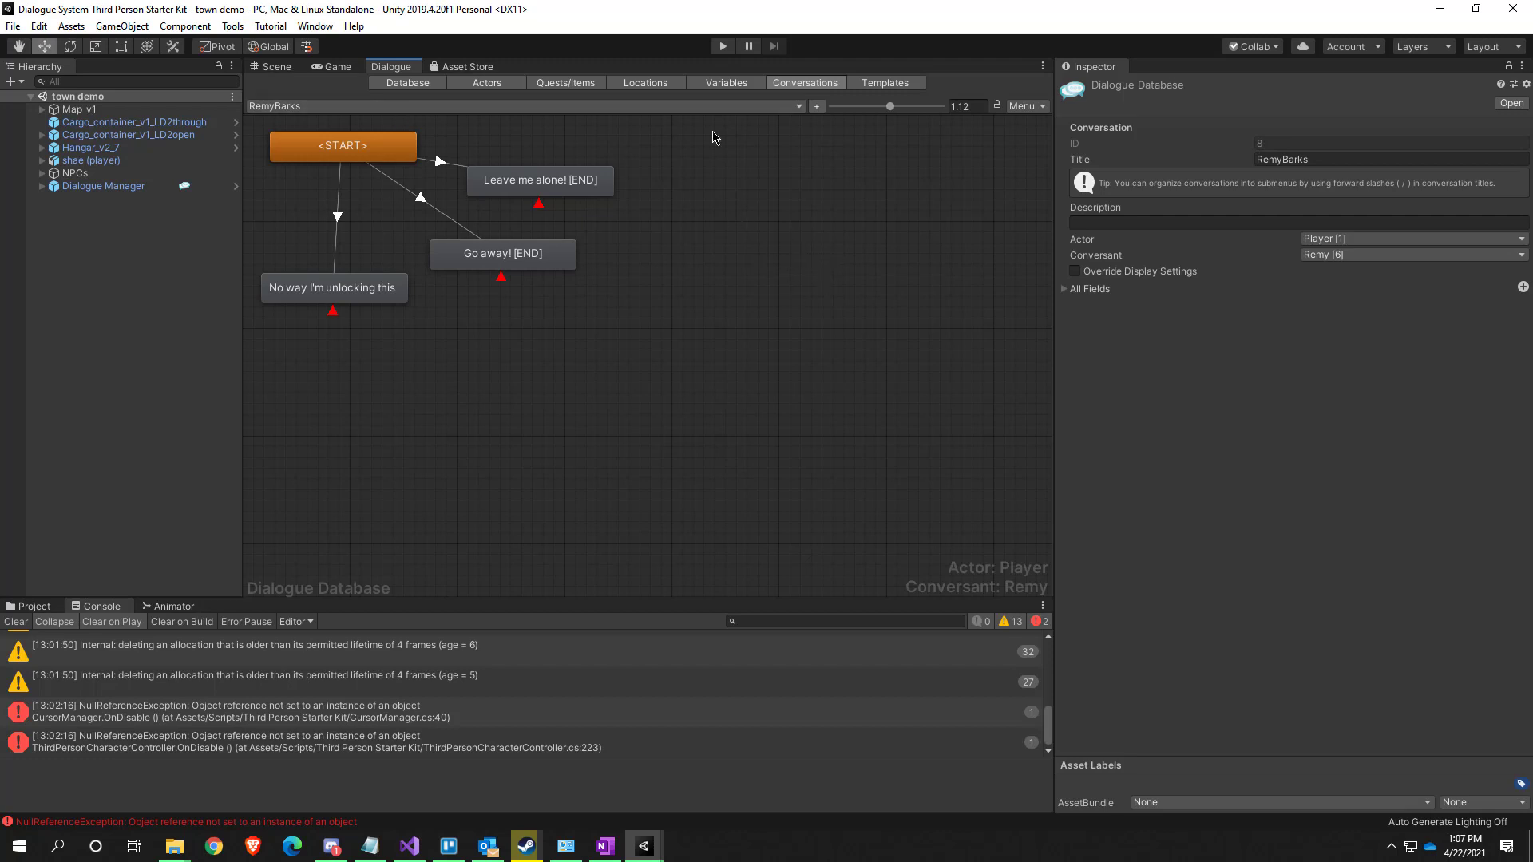
pyautogui.click(1262, 159)
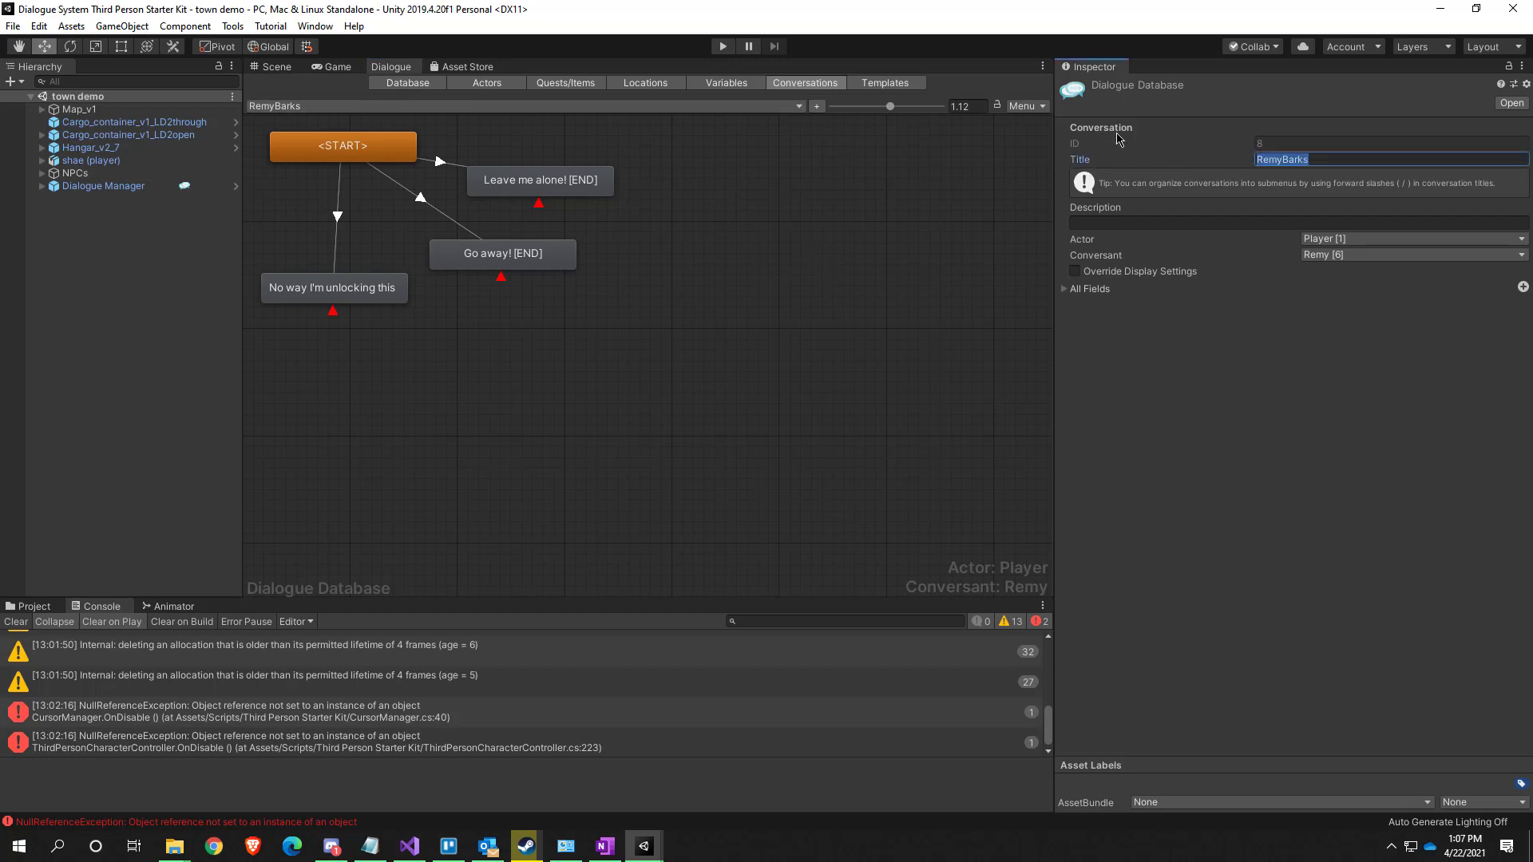
pyautogui.click(765, 107)
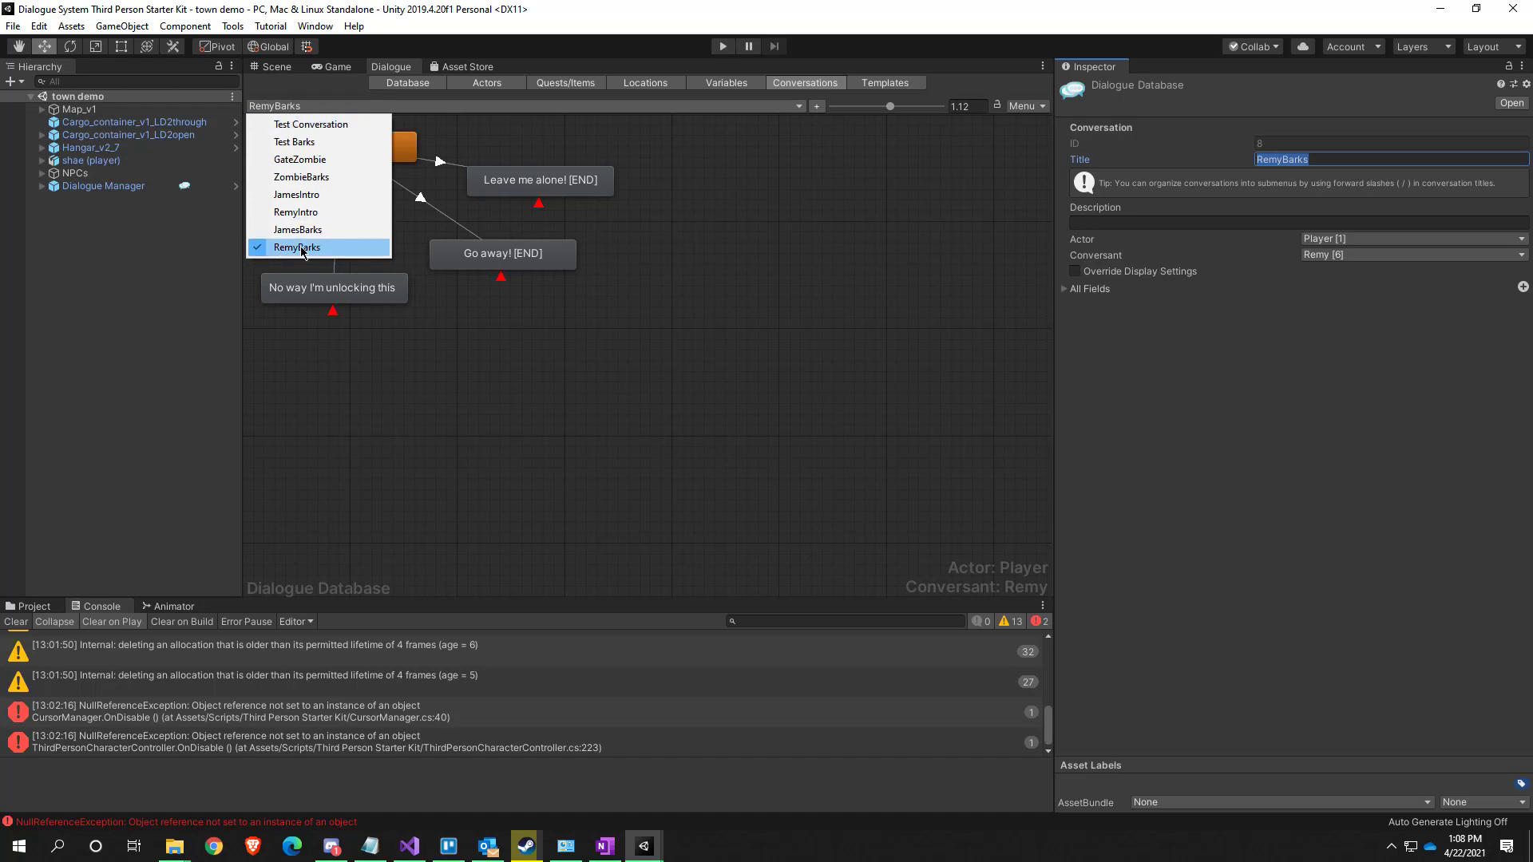
pyautogui.click(740, 410)
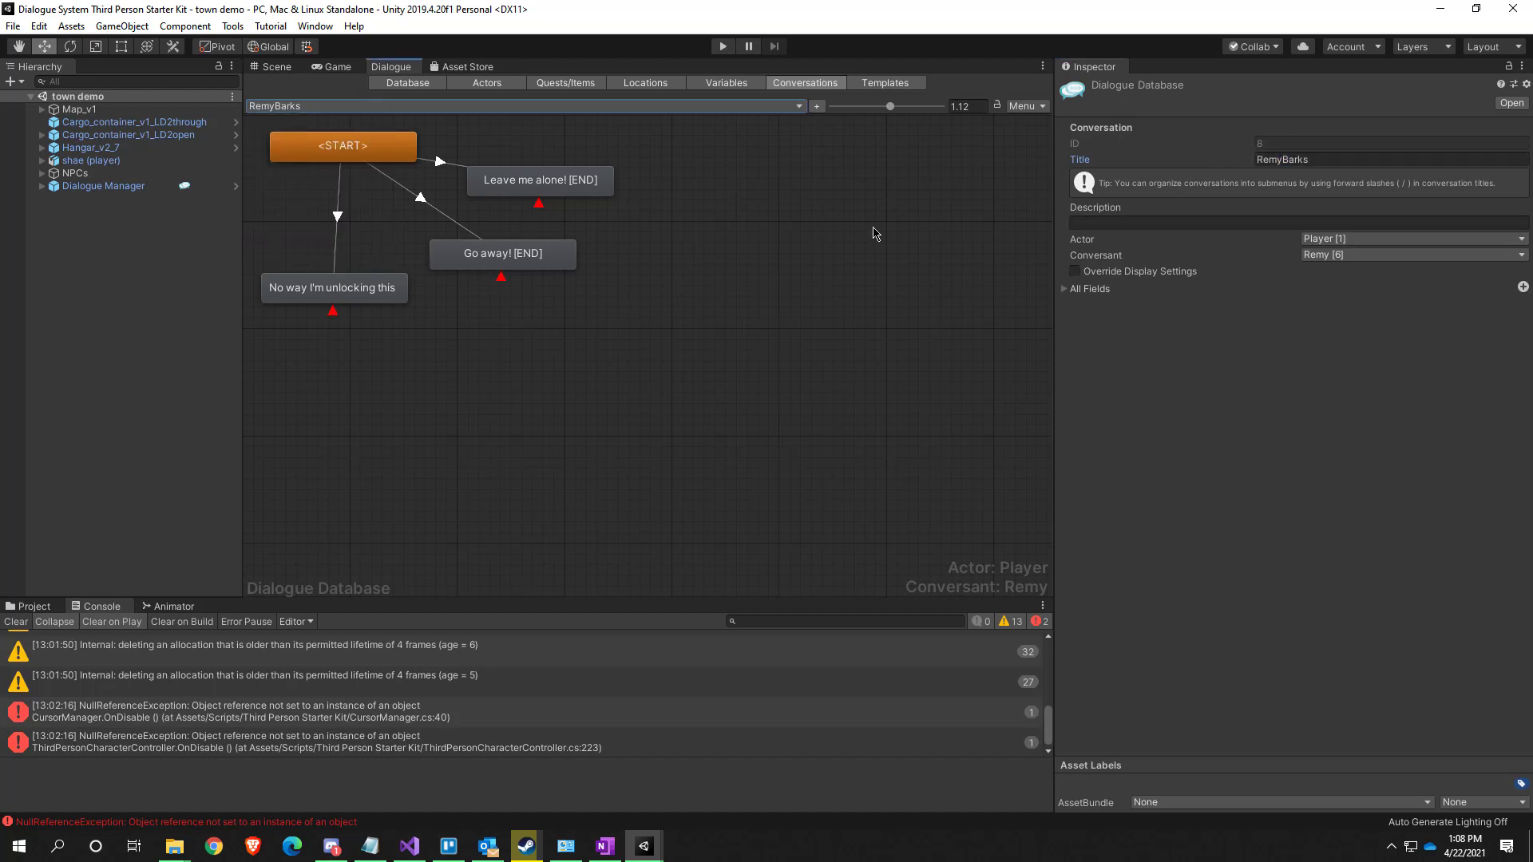
pyautogui.click(568, 190)
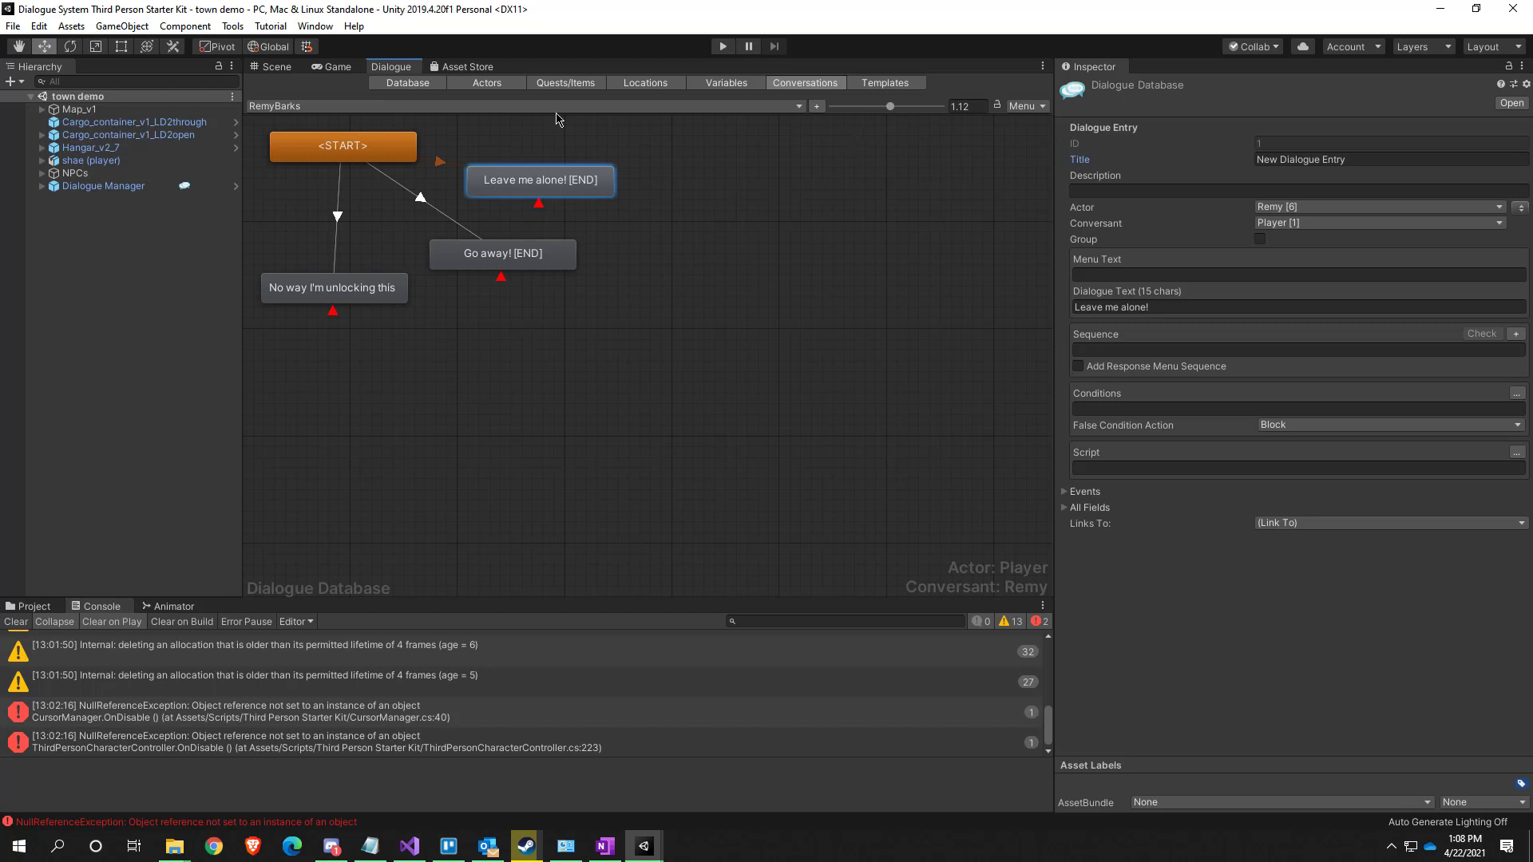
# Open the JamesIntro conversation and check the IDs of its "Who are you yelling at in the garage?" entry and of the conversation
pyautogui.click(308, 107)
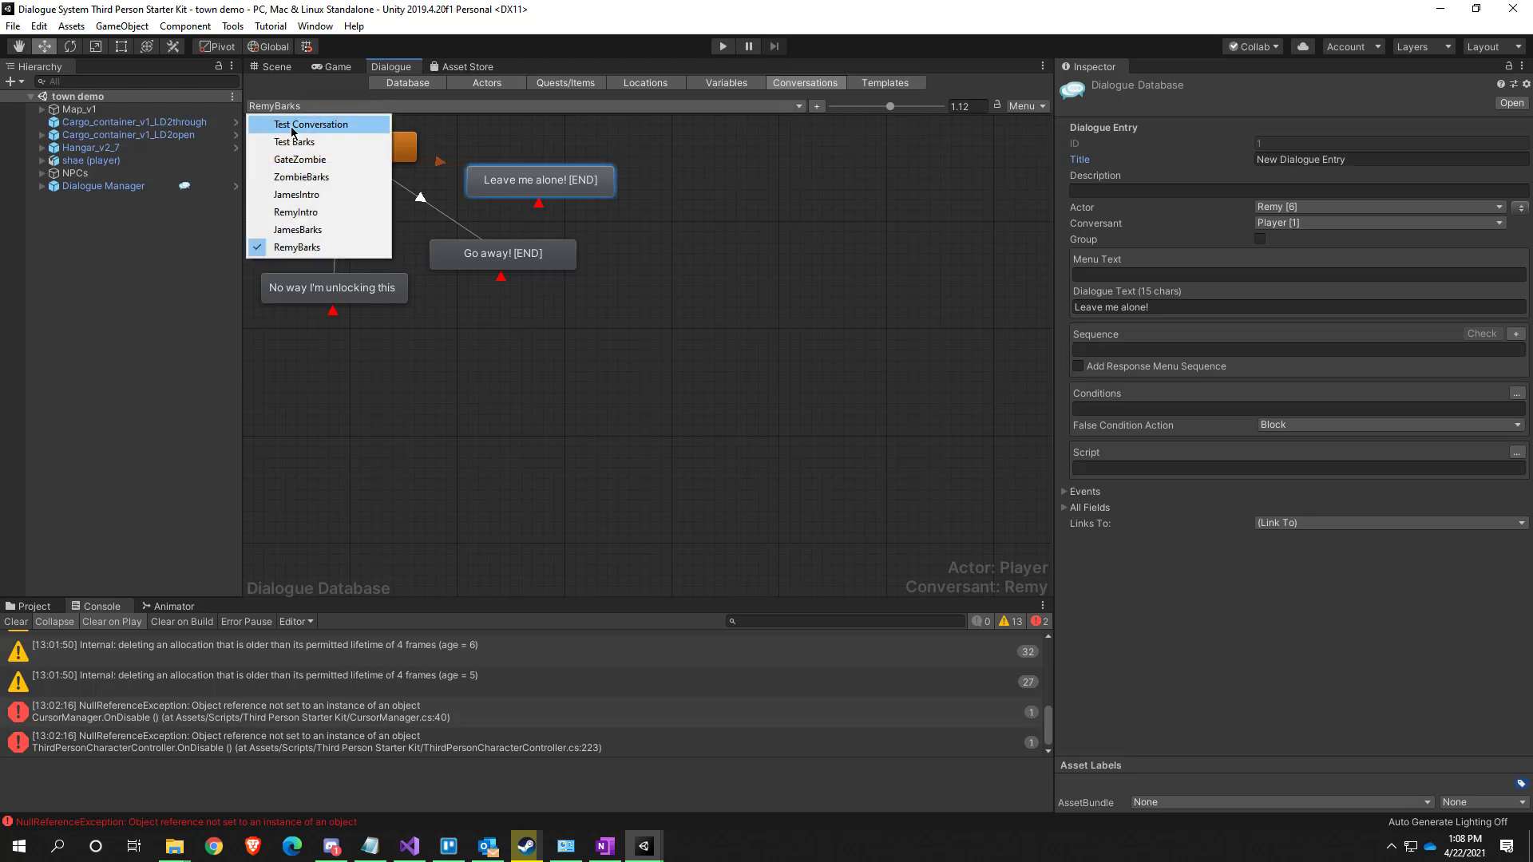
pyautogui.click(302, 196)
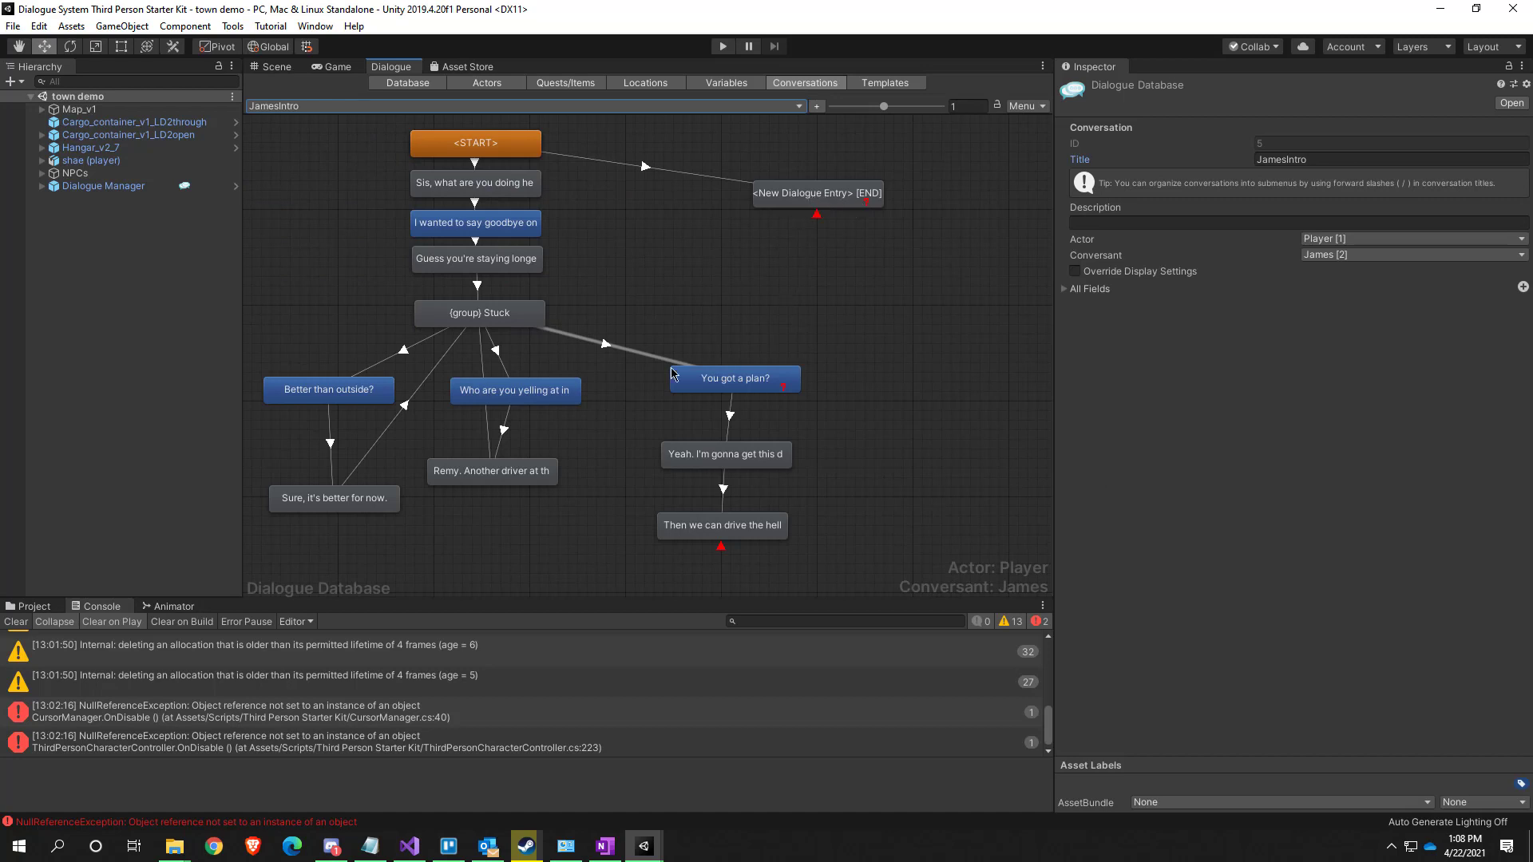
pyautogui.click(515, 391)
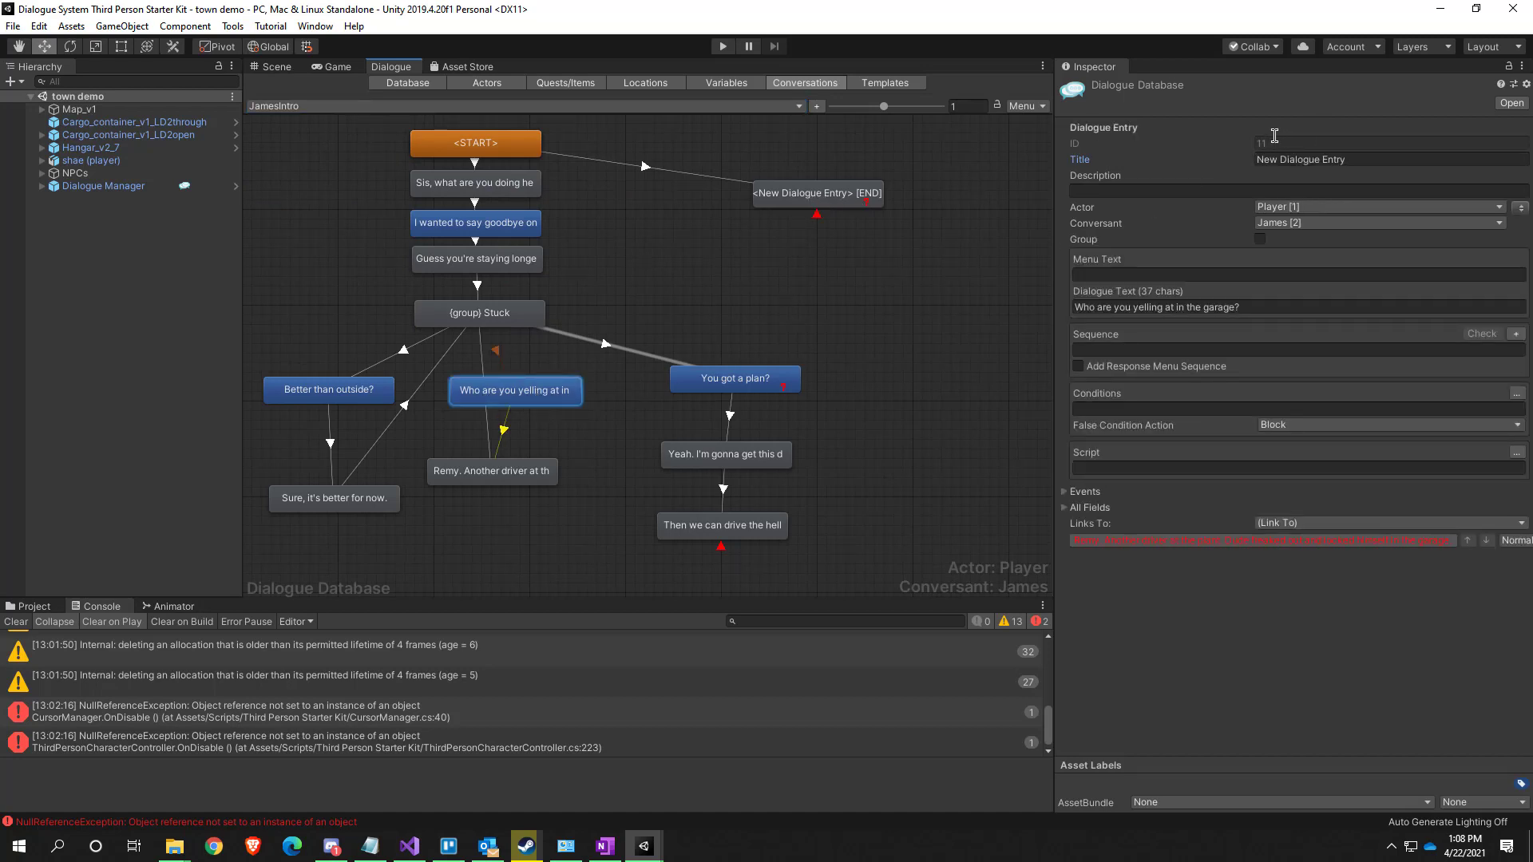
pyautogui.click(634, 275)
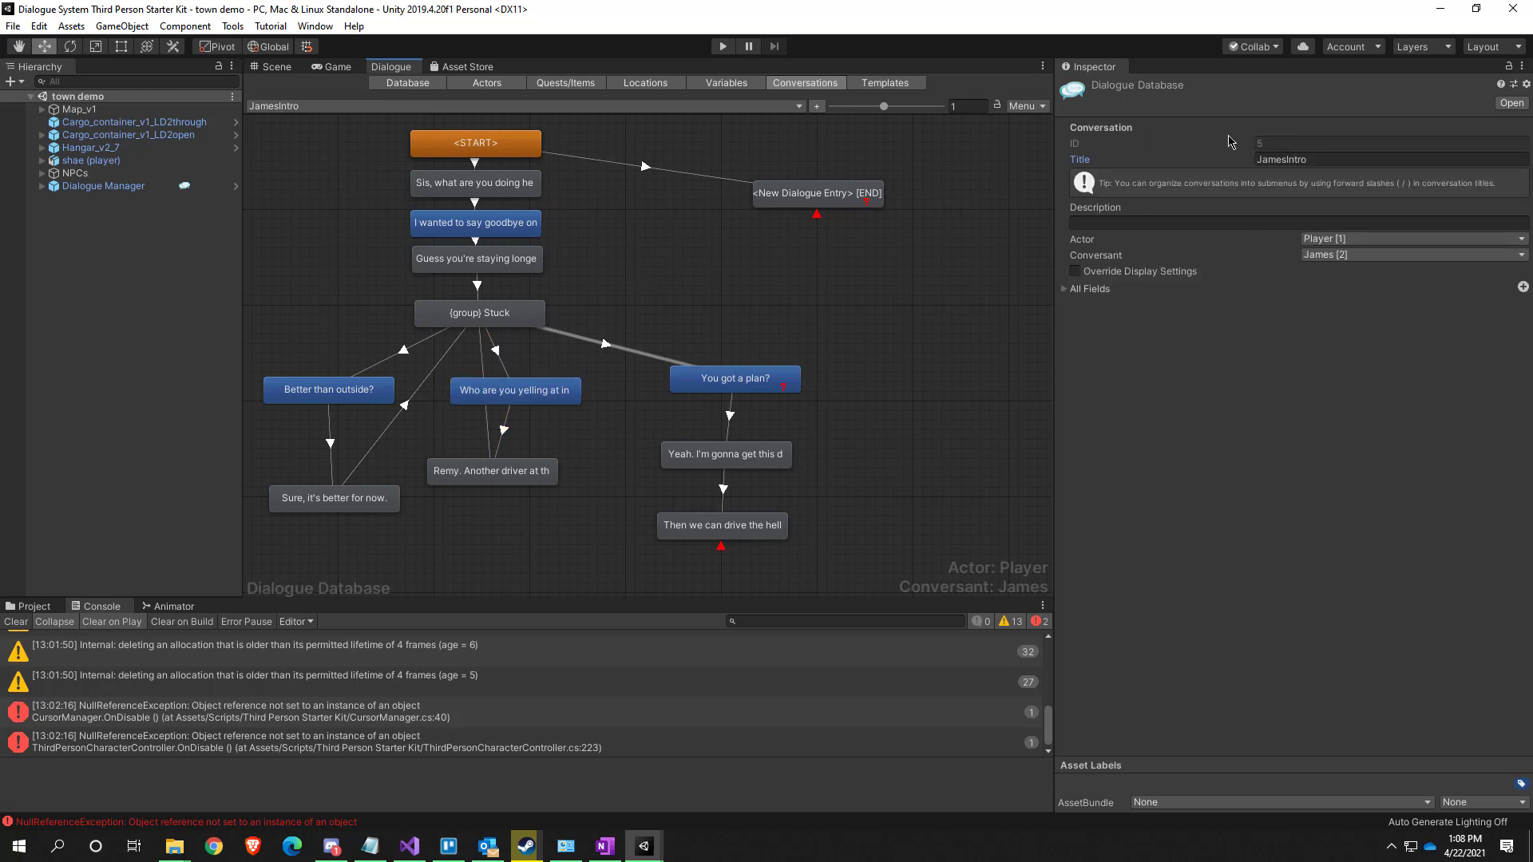
# Prefix the Dialog[11] SimStatus condition of the new dialogue entry linked from START with "Conversation[5]."
pyautogui.click(822, 195)
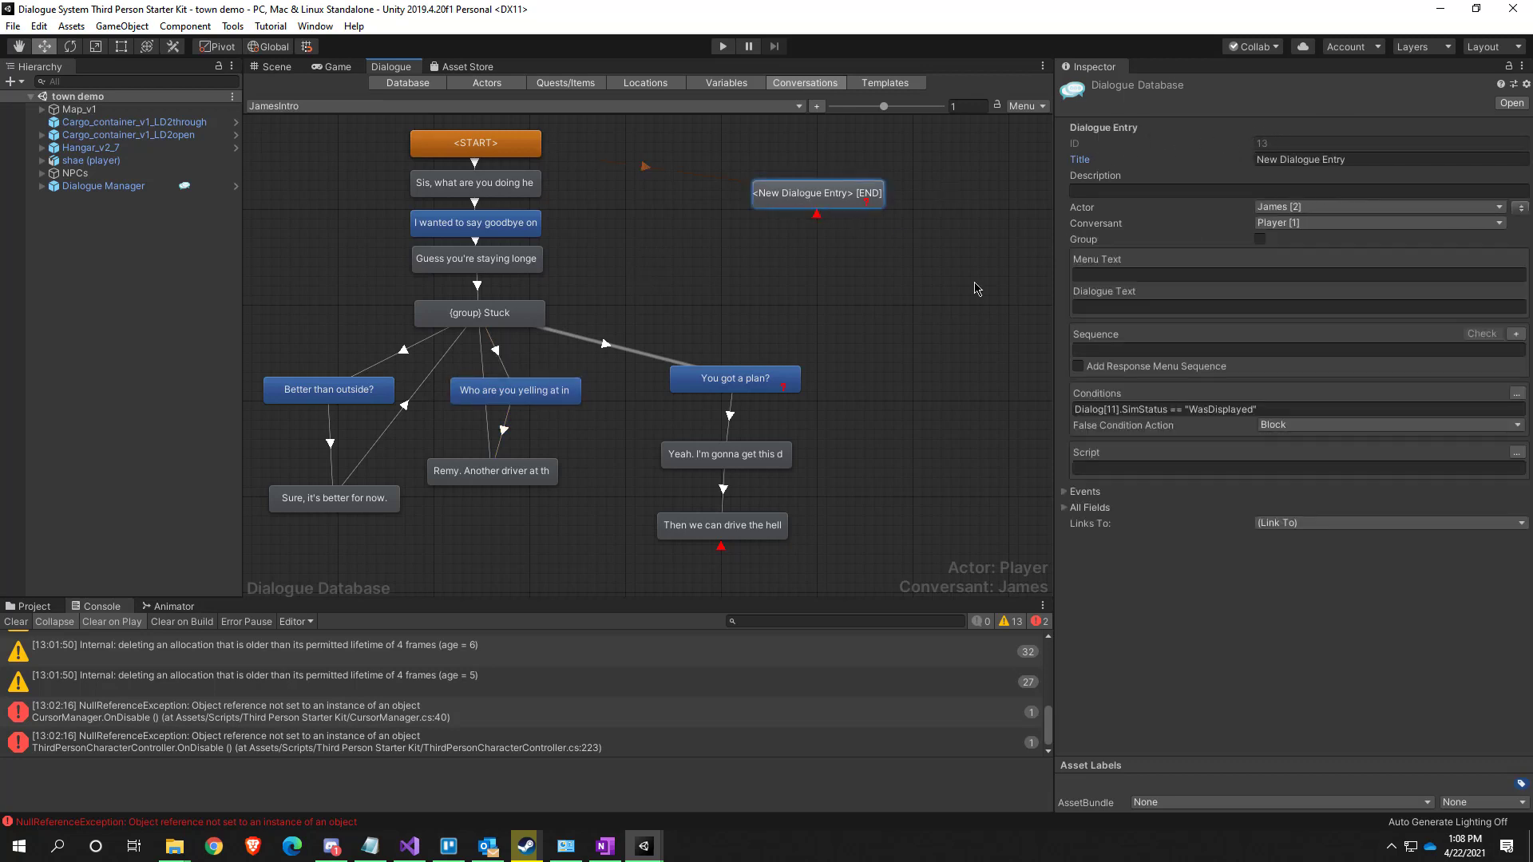
pyautogui.click(1080, 413)
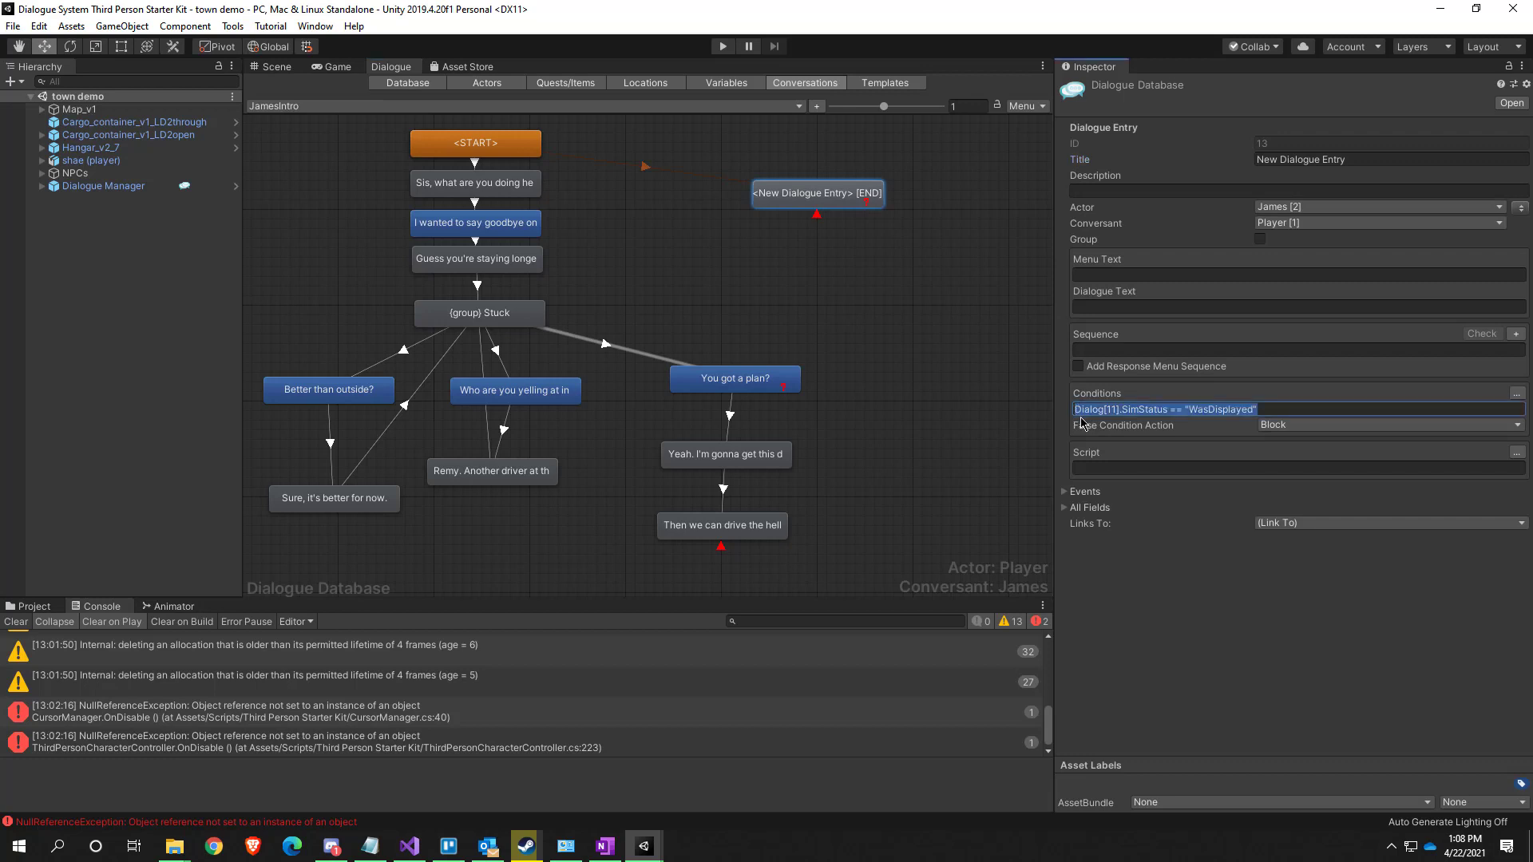
pyautogui.click(1076, 409)
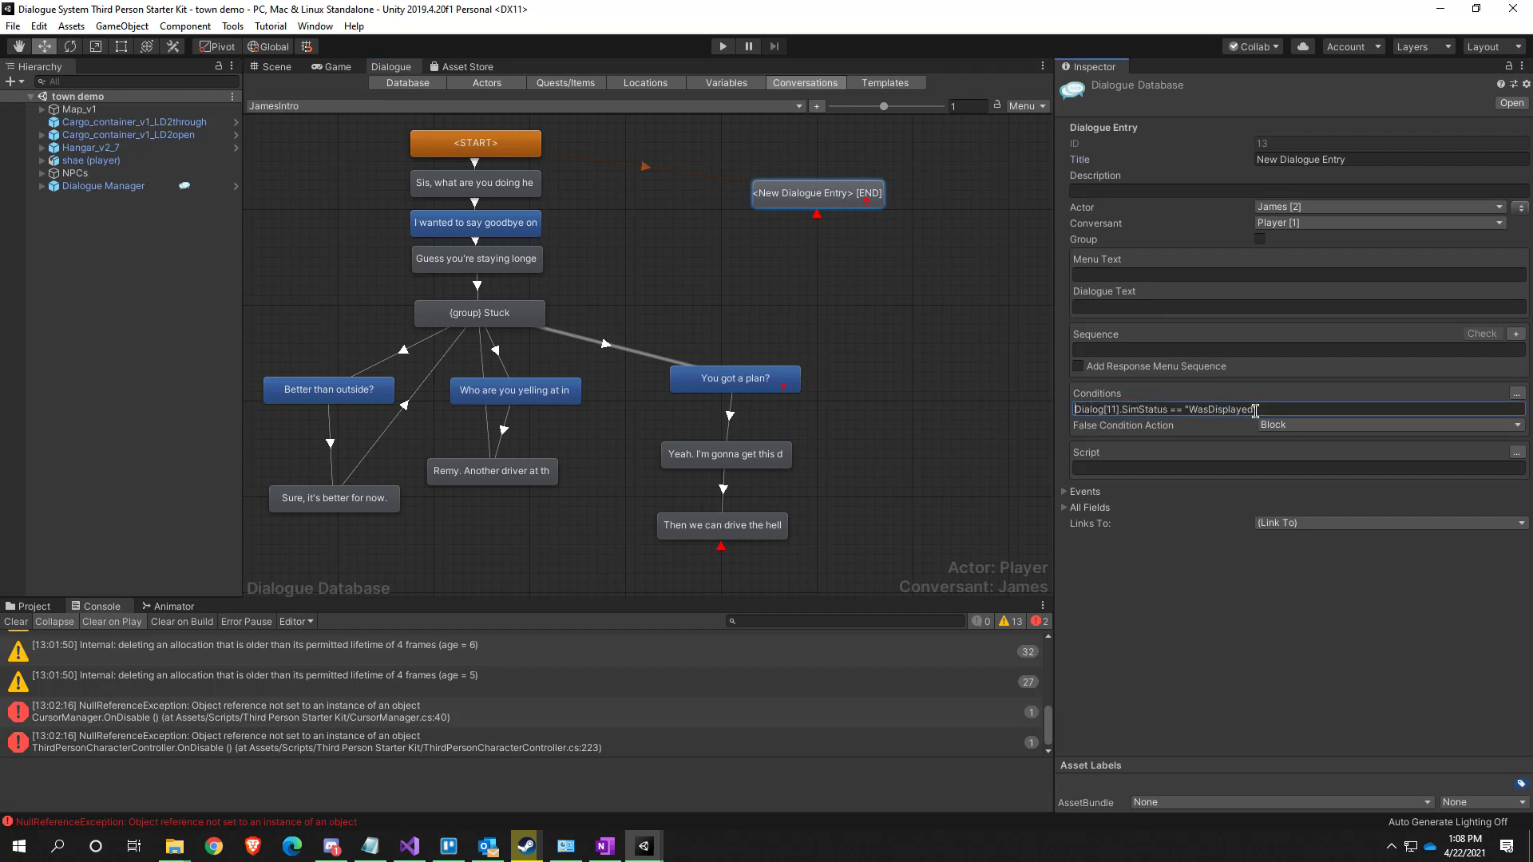
pyautogui.write('Conversatio')
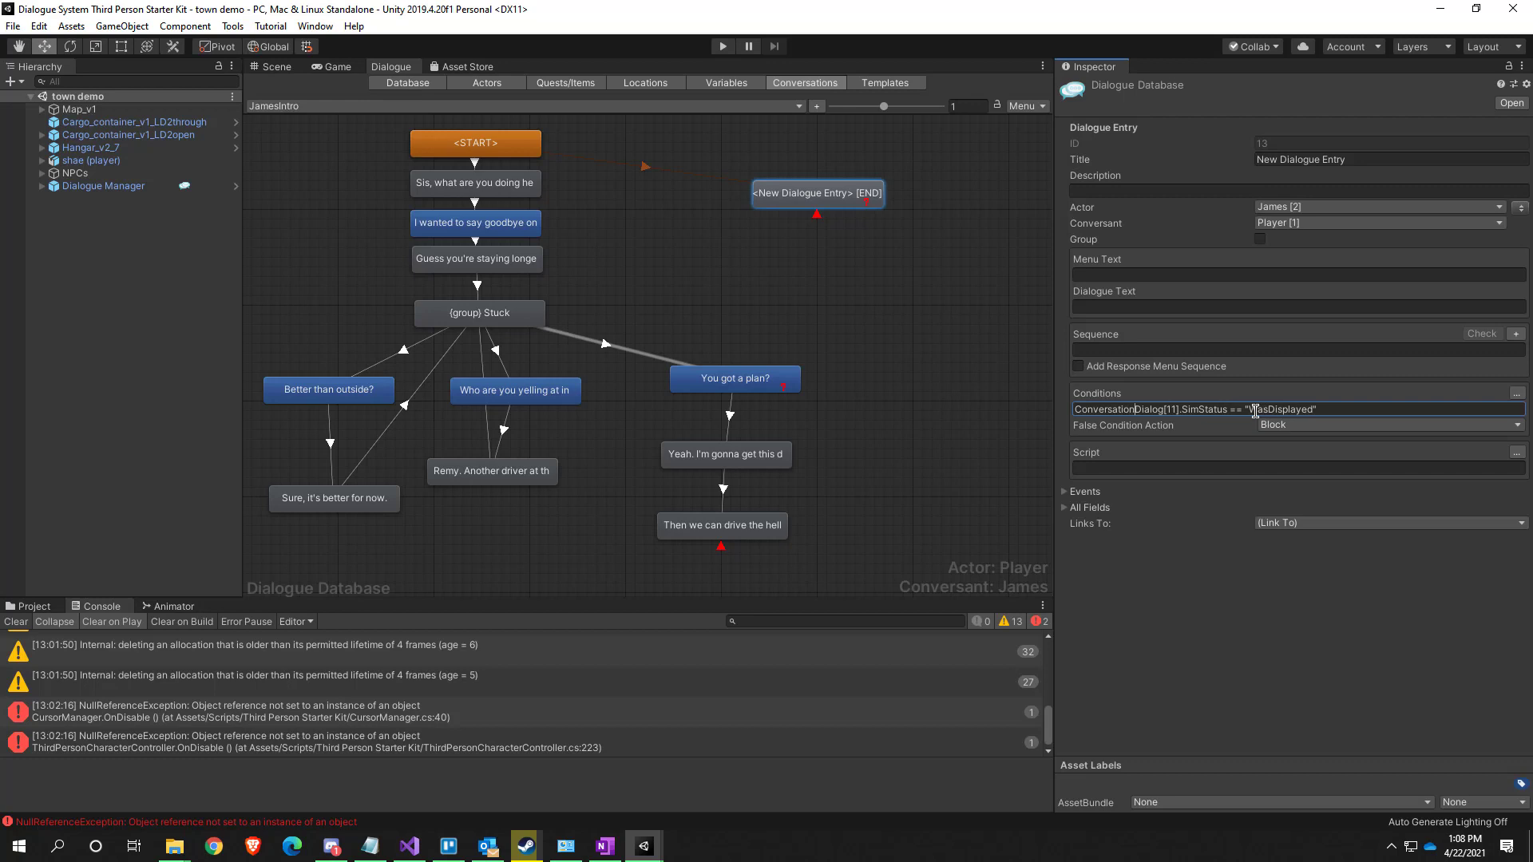
pyautogui.write('n[5].')
# Examine the new entry's condition part by part: the conversation prefix, the dialog reference, SimStatus and the "WasDisplayed" value
pyautogui.moveTo(1079, 413); pyautogui.dragTo(1190, 419)
pyautogui.doubleClick(1227, 408)
pyautogui.moveTo(1251, 409); pyautogui.dragTo(1321, 416)
pyautogui.click(1349, 408)
pyautogui.moveTo(1150, 414); pyautogui.dragTo(1075, 415)
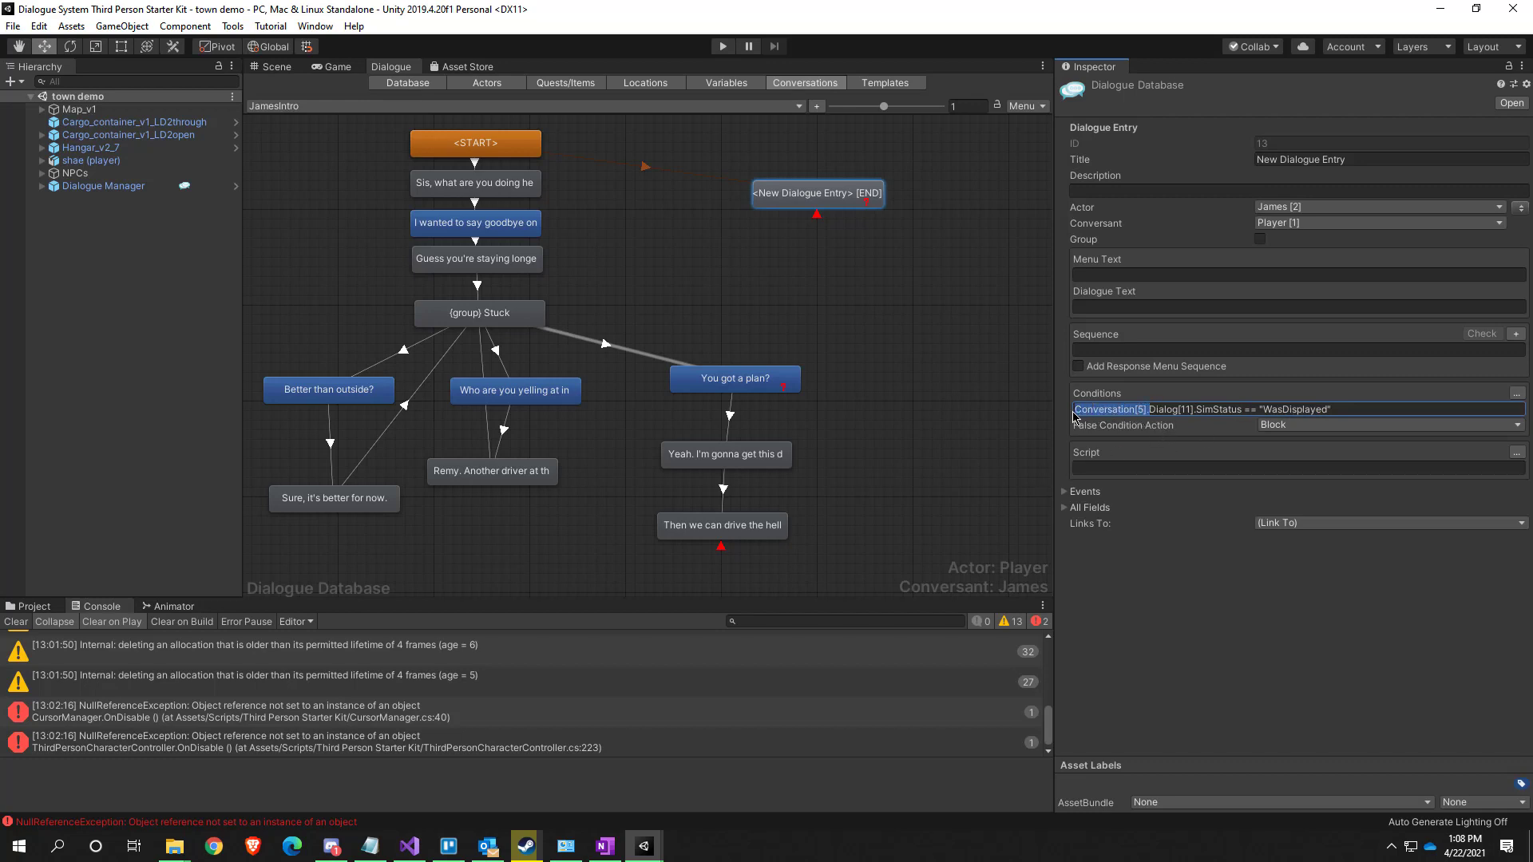
pyautogui.click(1184, 409)
pyautogui.moveTo(1076, 413); pyautogui.dragTo(1150, 416)
pyautogui.click(1152, 415)
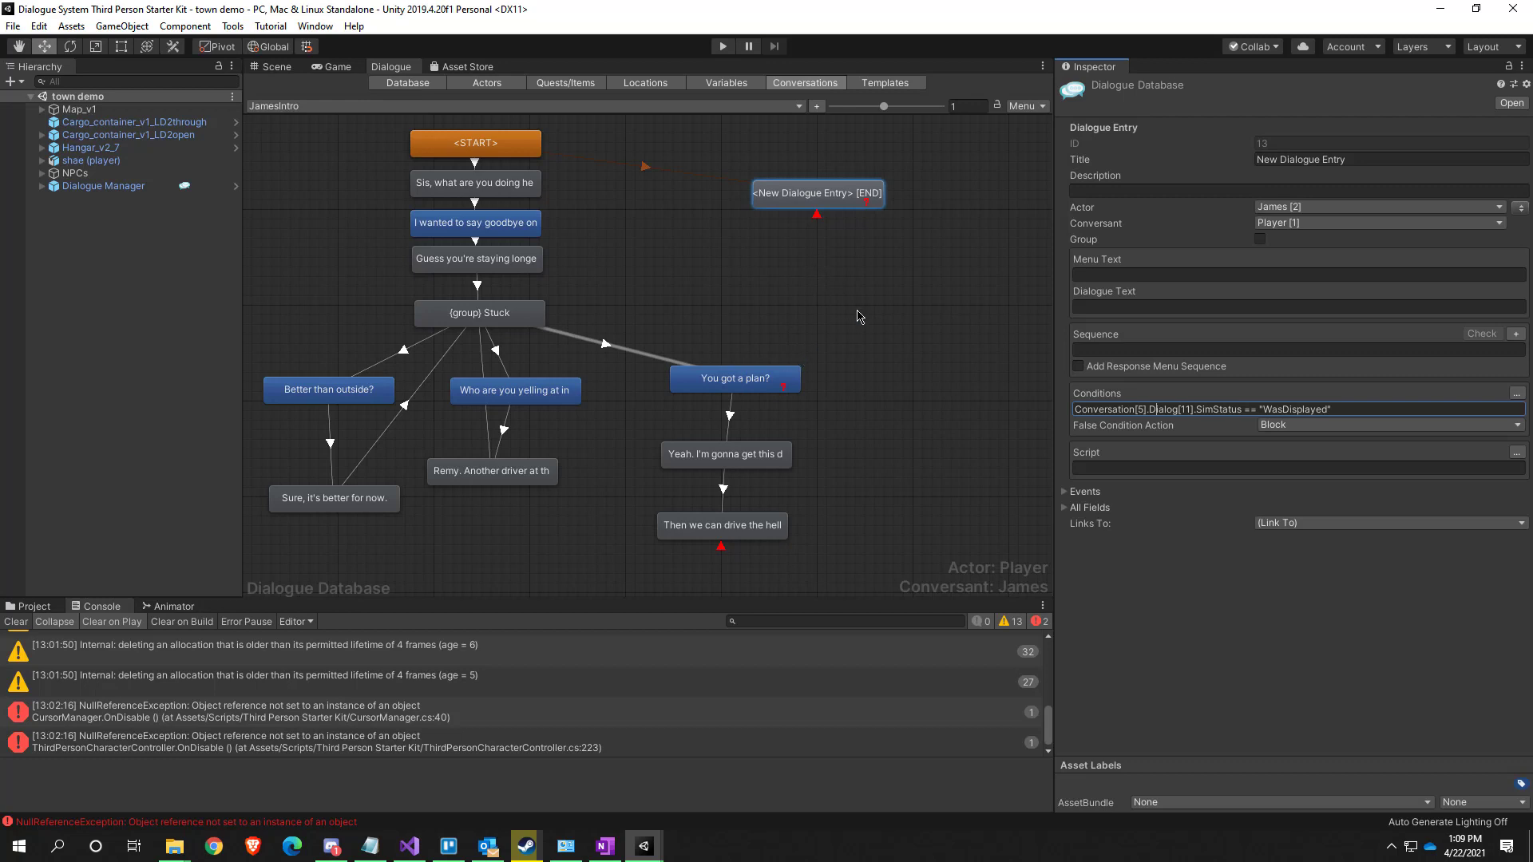
# Check the IDs of the "Who are you yelling at in the garage?" and "Better than outside?" entries and of the JamesIntro conversation
pyautogui.click(864, 204)
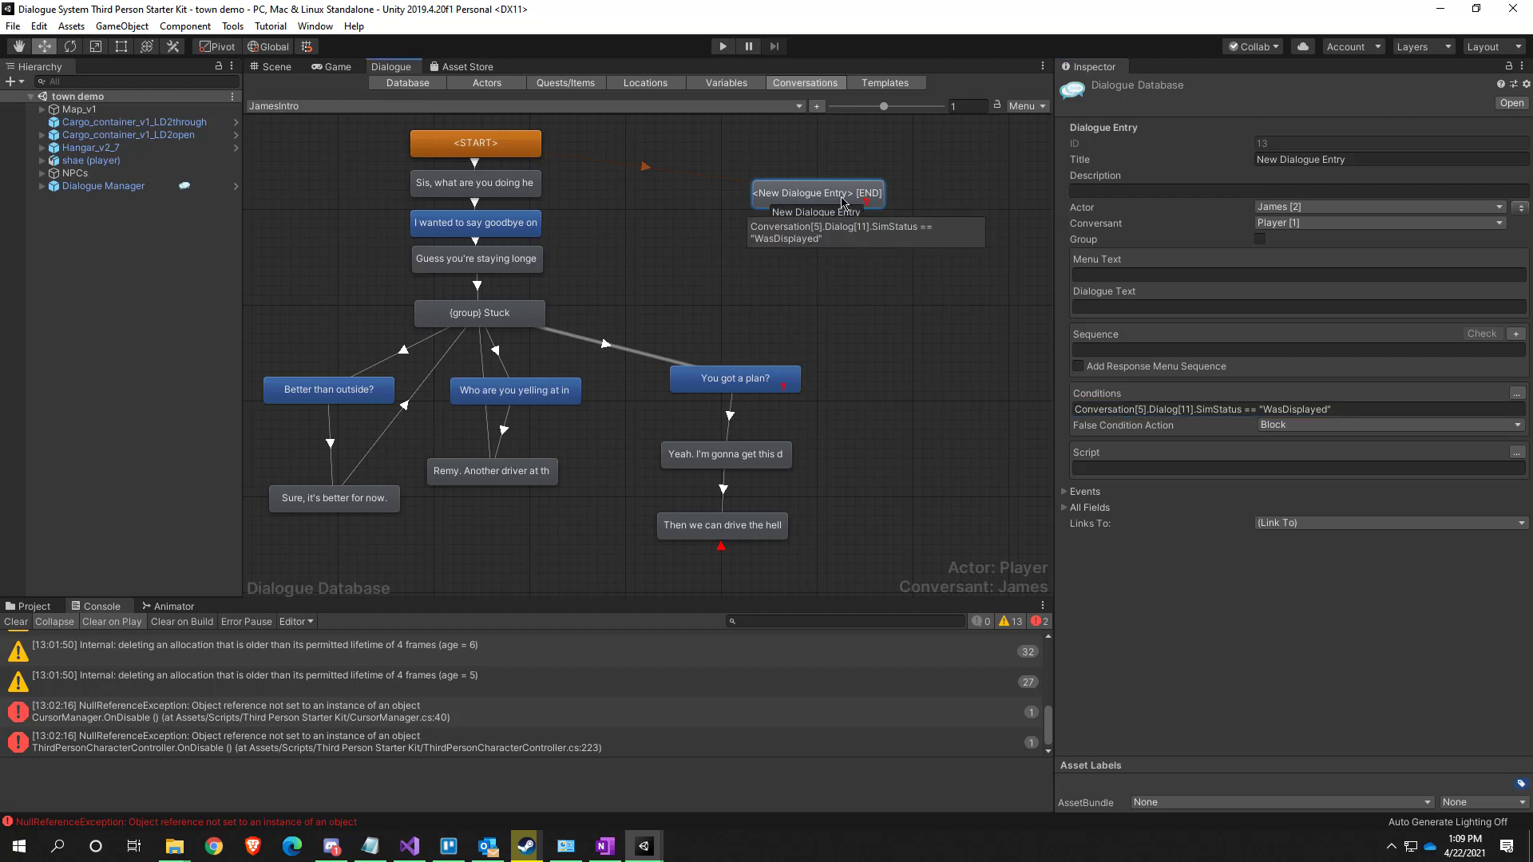
pyautogui.click(513, 392)
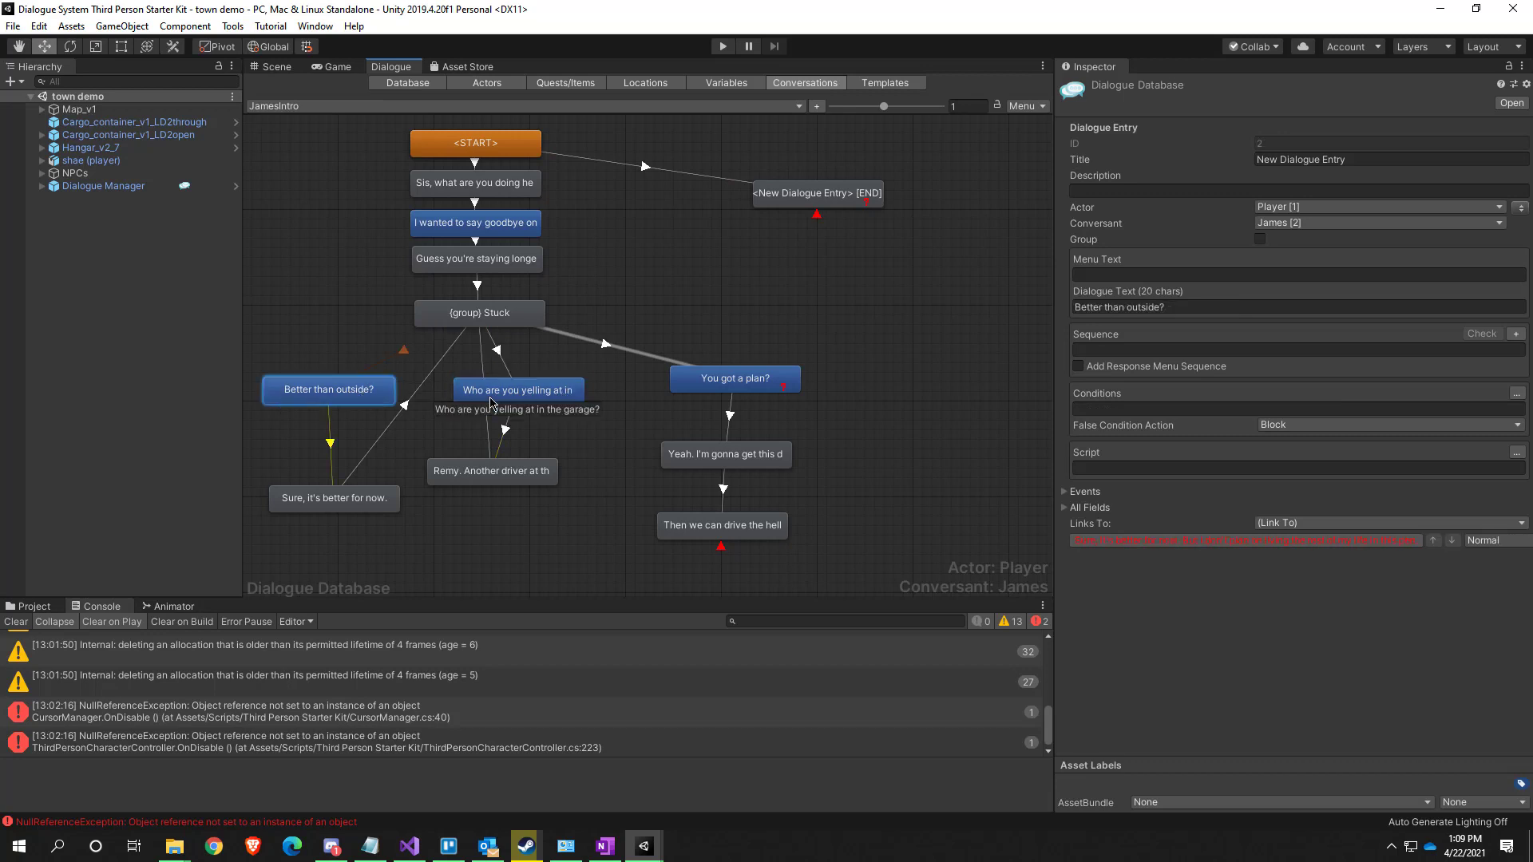
pyautogui.click(359, 388)
pyautogui.click(534, 397)
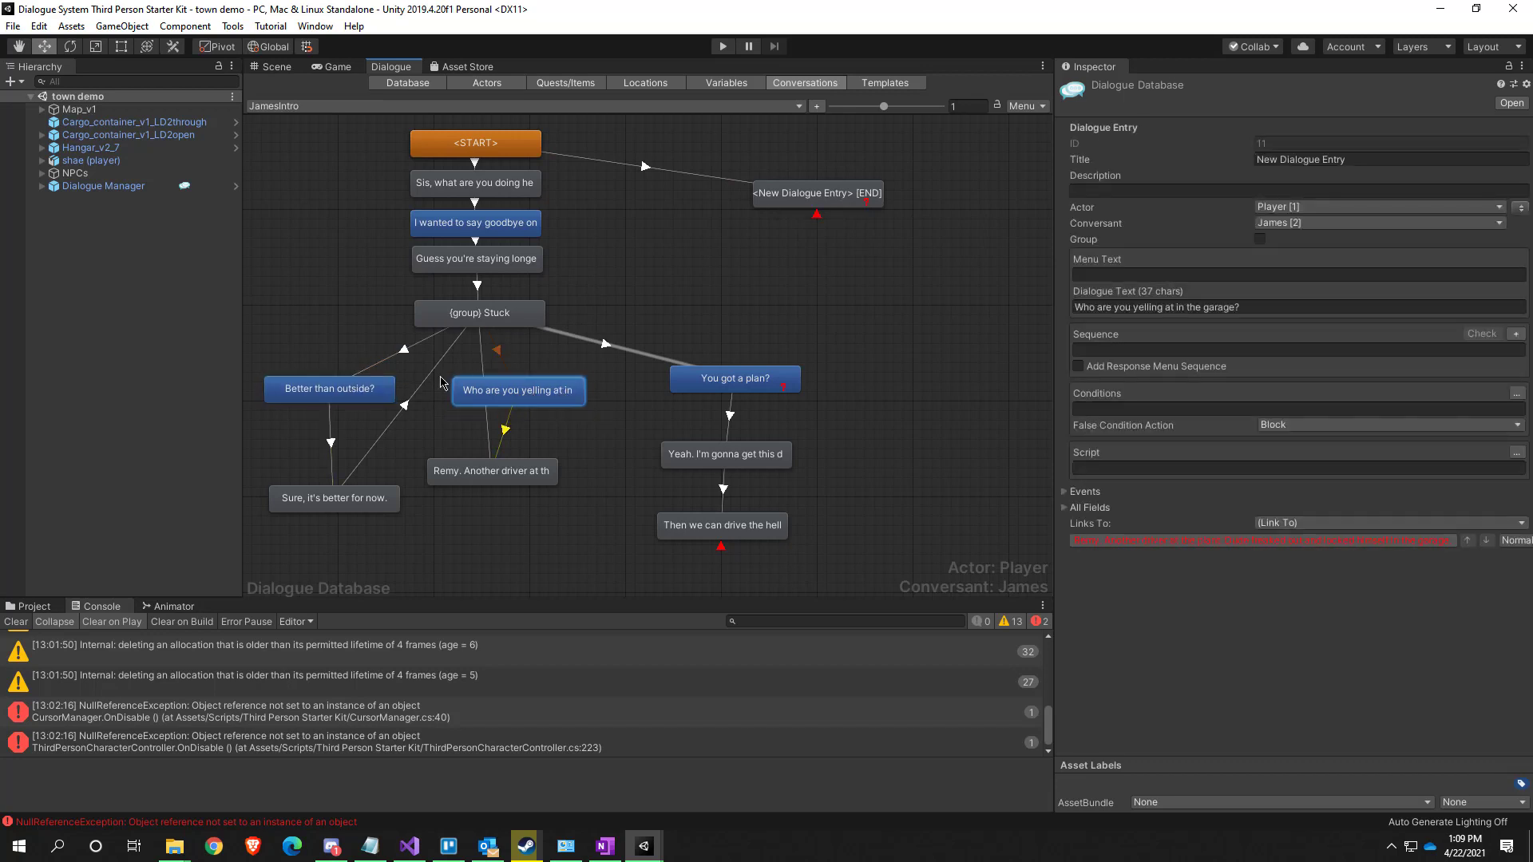
pyautogui.click(329, 388)
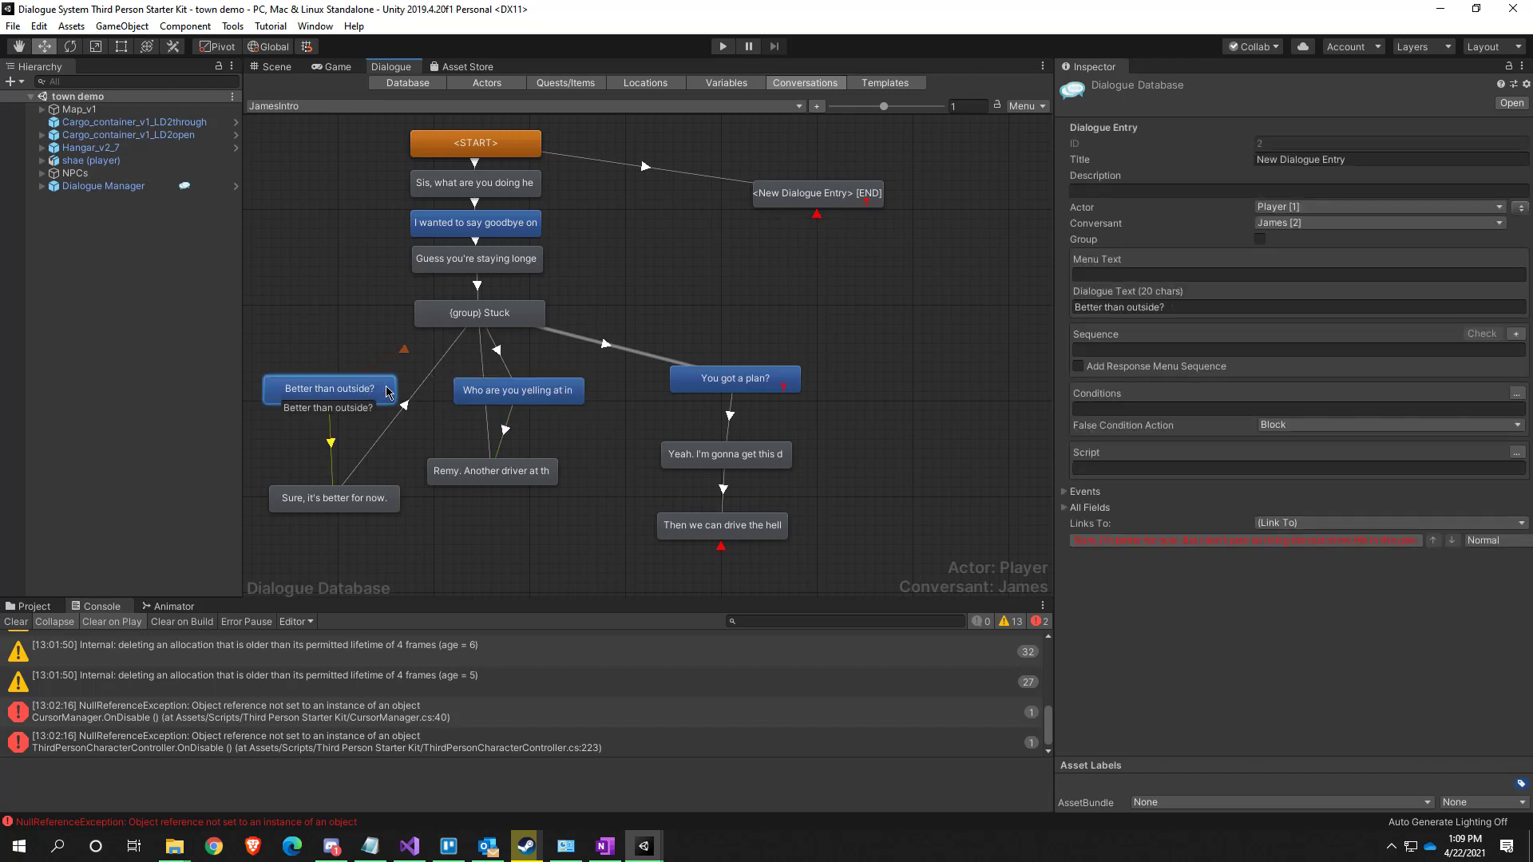
pyautogui.click(931, 261)
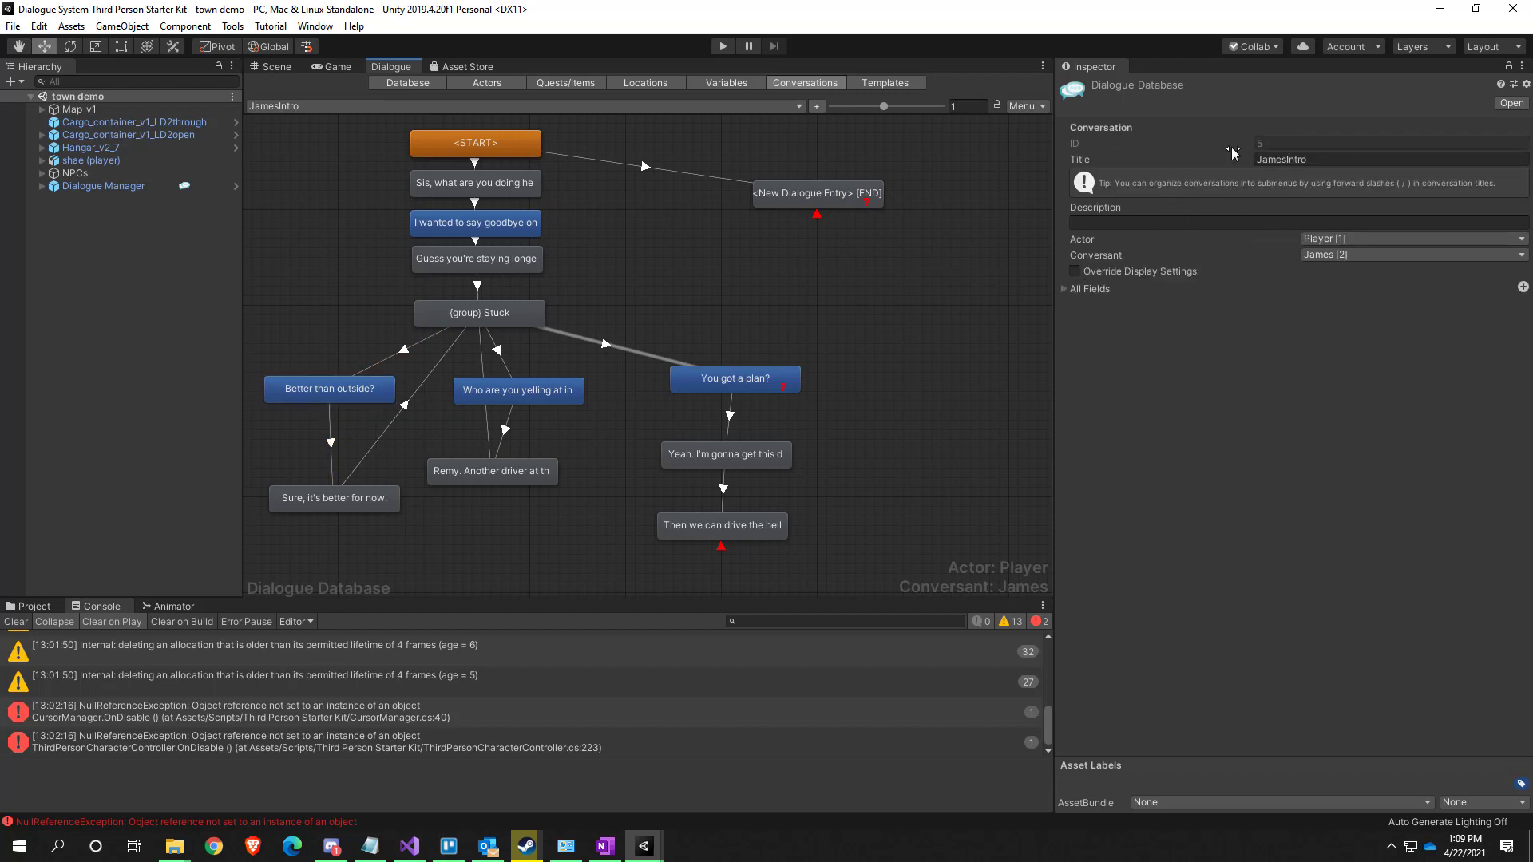
pyautogui.click(323, 391)
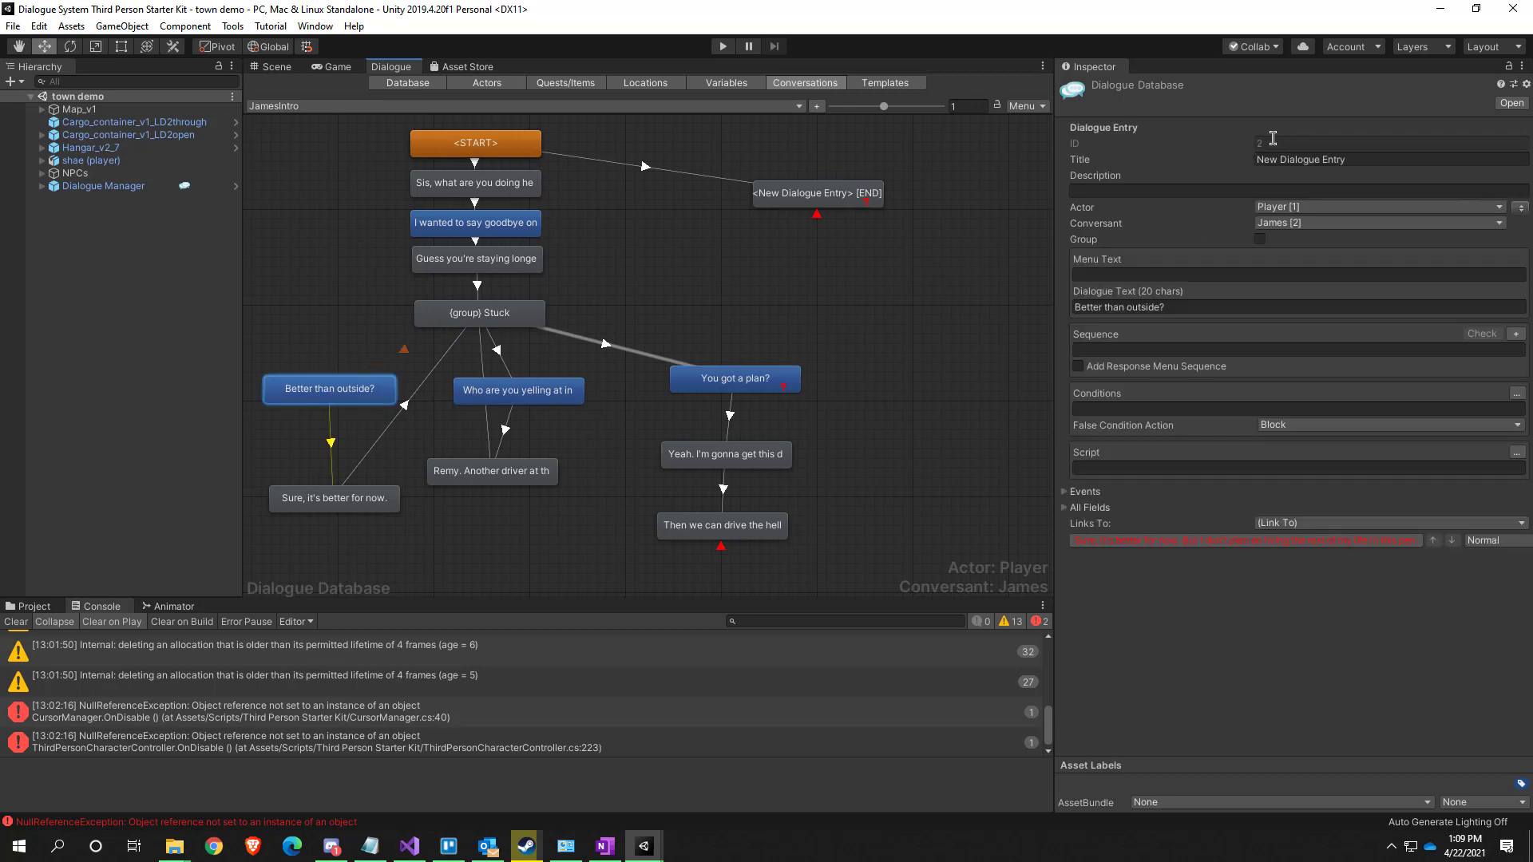
# Append a Sim Status condition to the new dialogue entry requiring that entry ID 2 Is Was Displayed, with All conditions true, and apply it
pyautogui.click(814, 206)
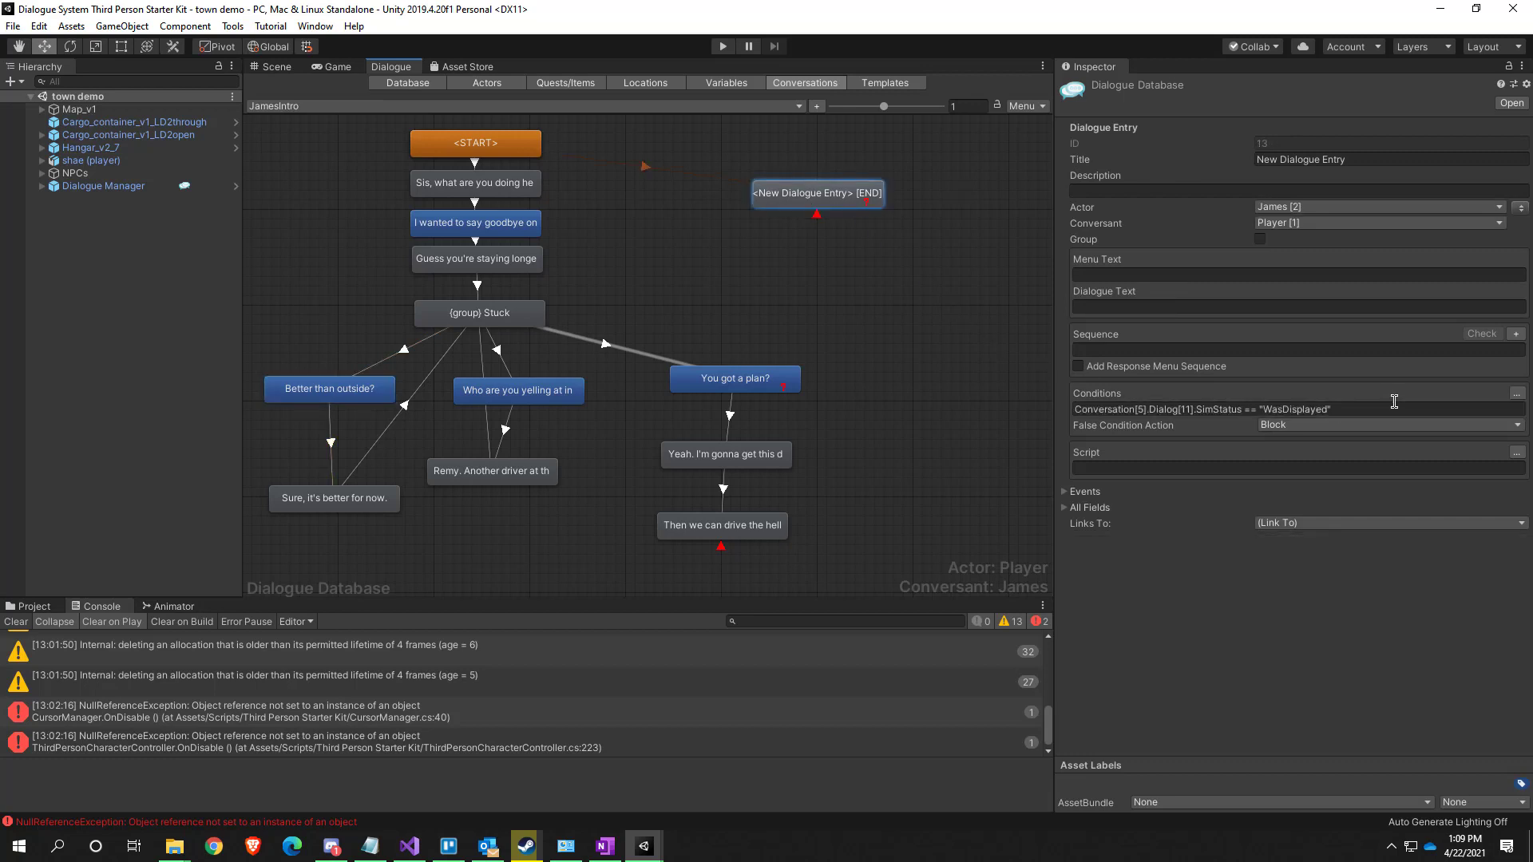
pyautogui.click(1516, 393)
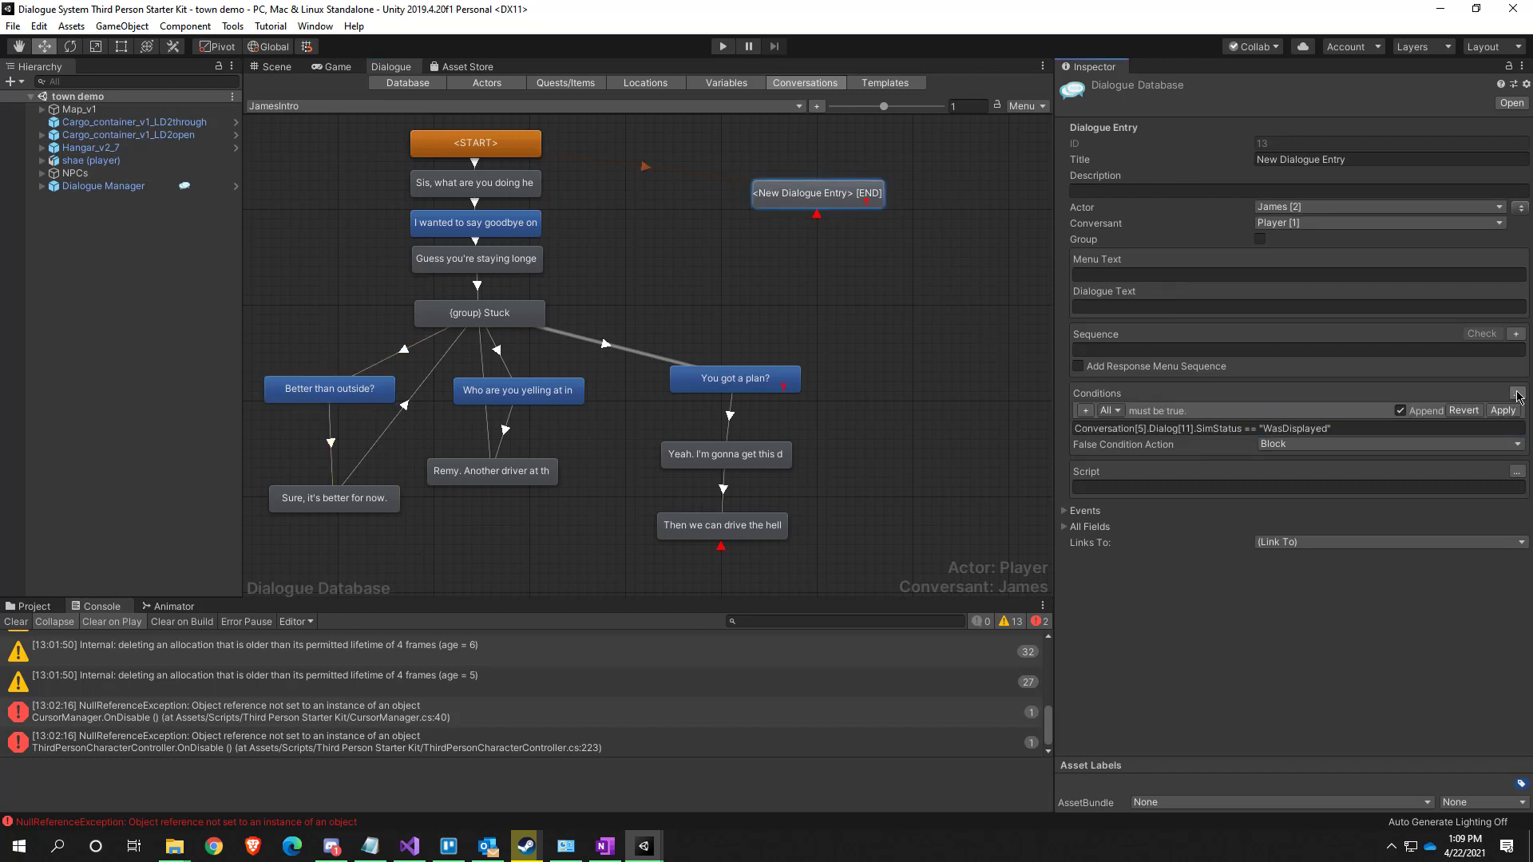
pyautogui.click(1110, 411)
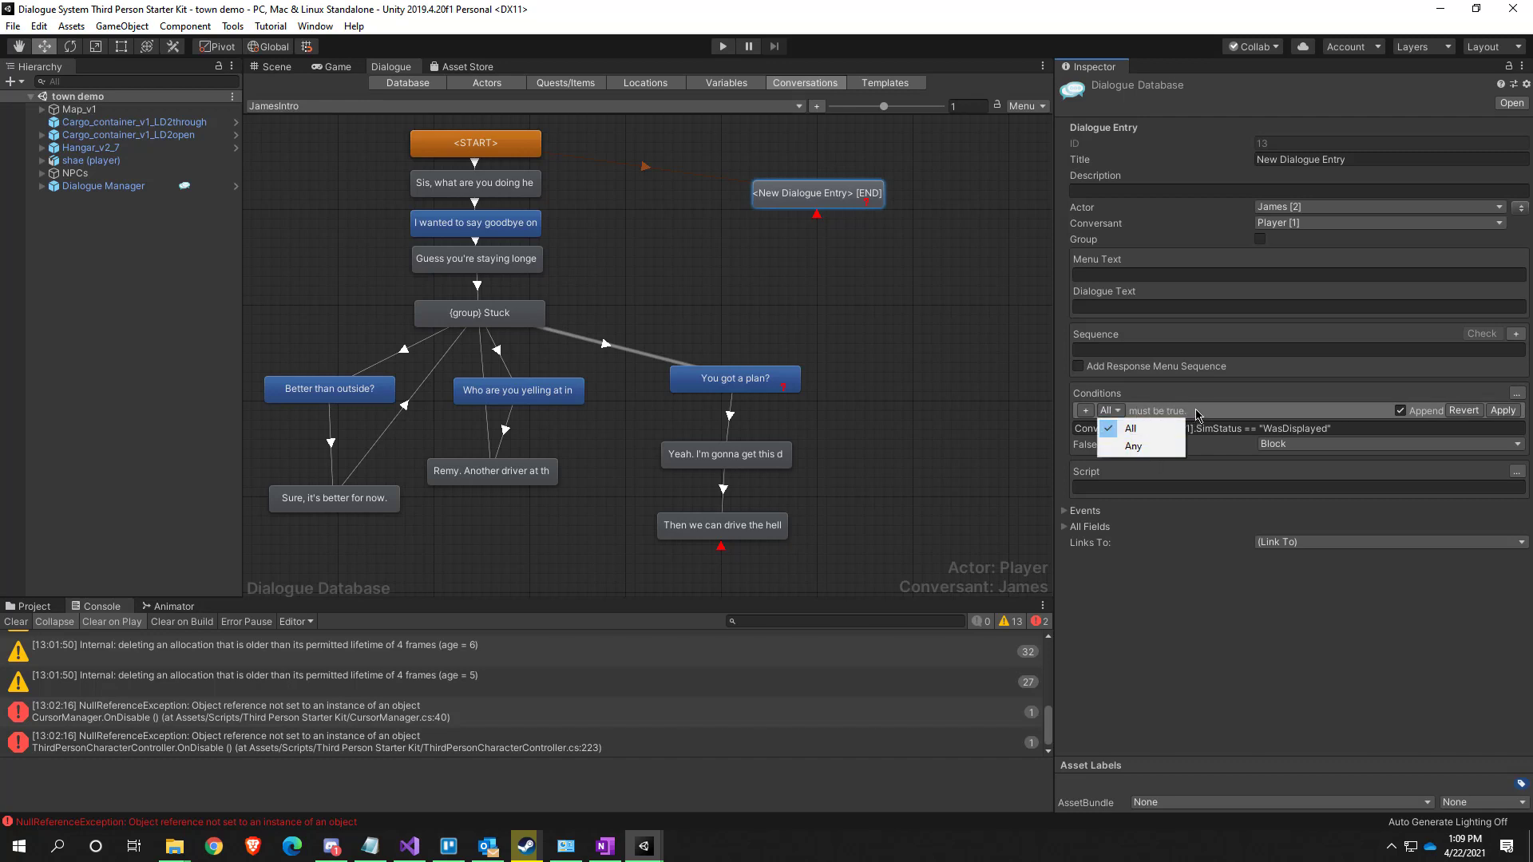
pyautogui.click(1141, 424)
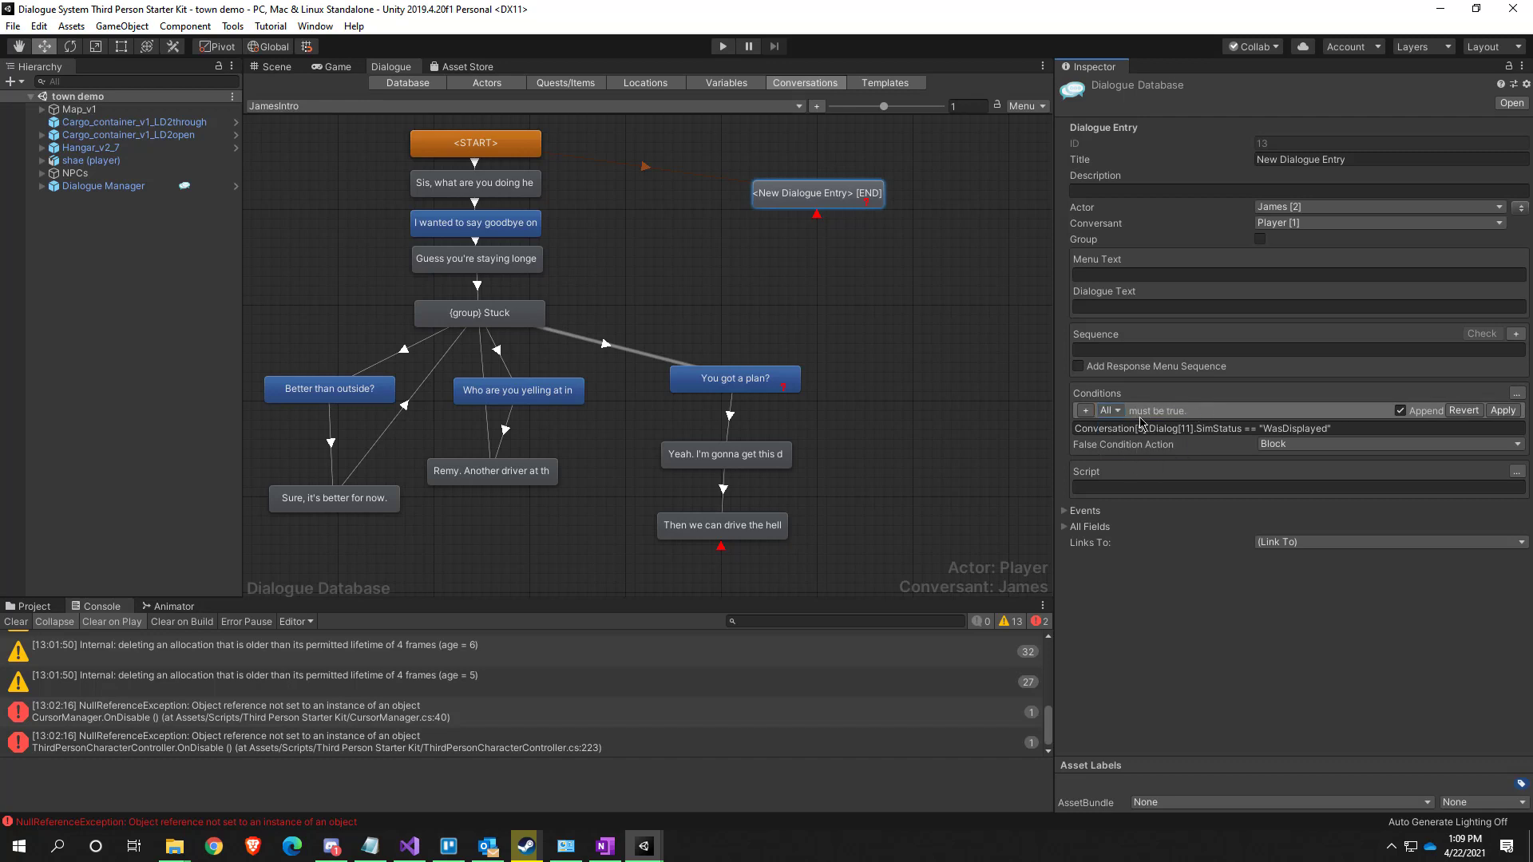
pyautogui.click(1085, 410)
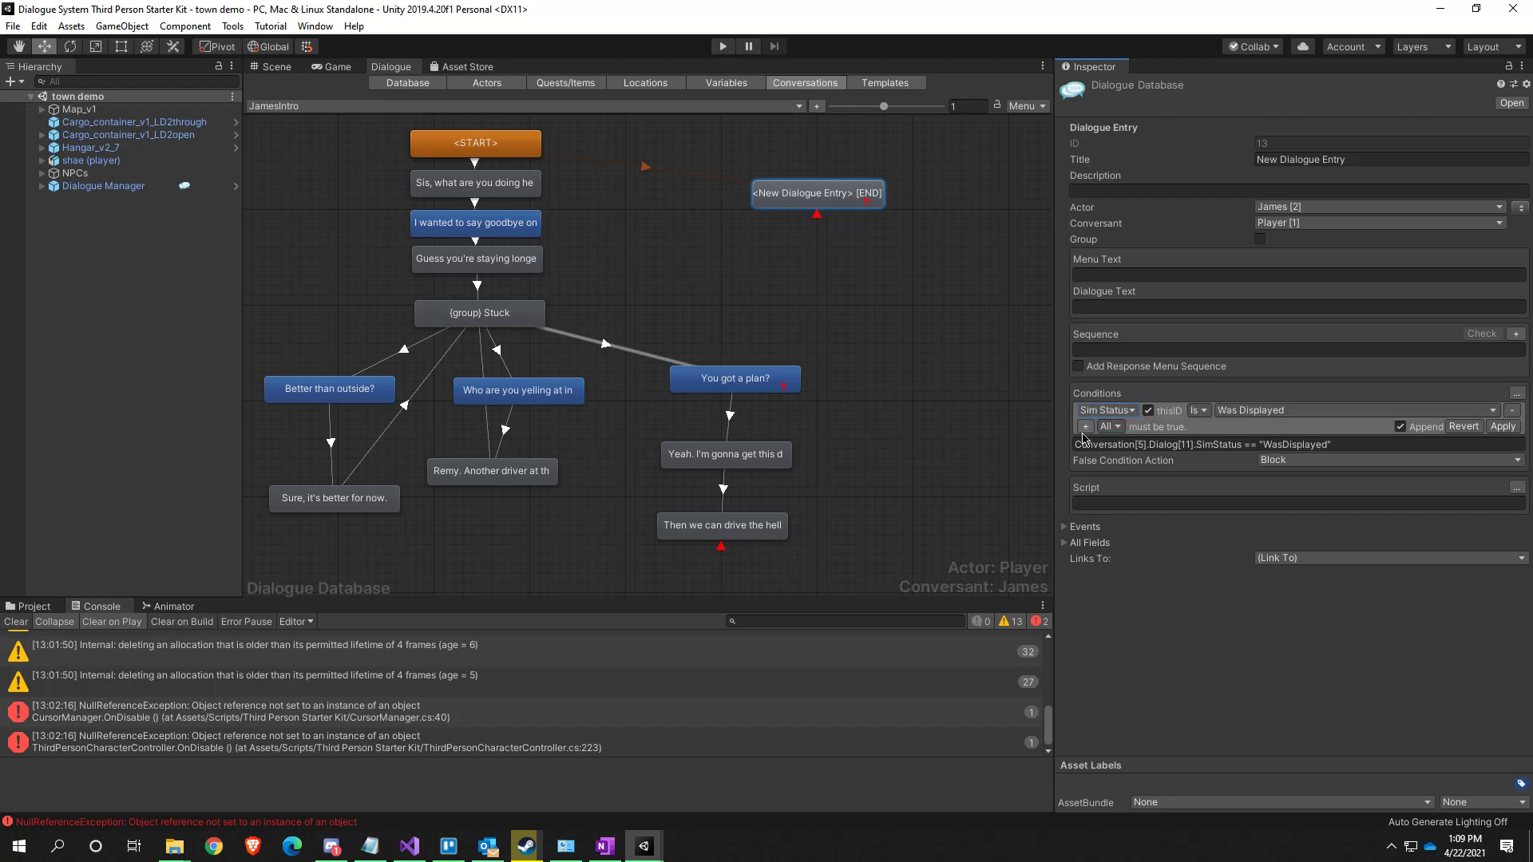
pyautogui.click(1148, 411)
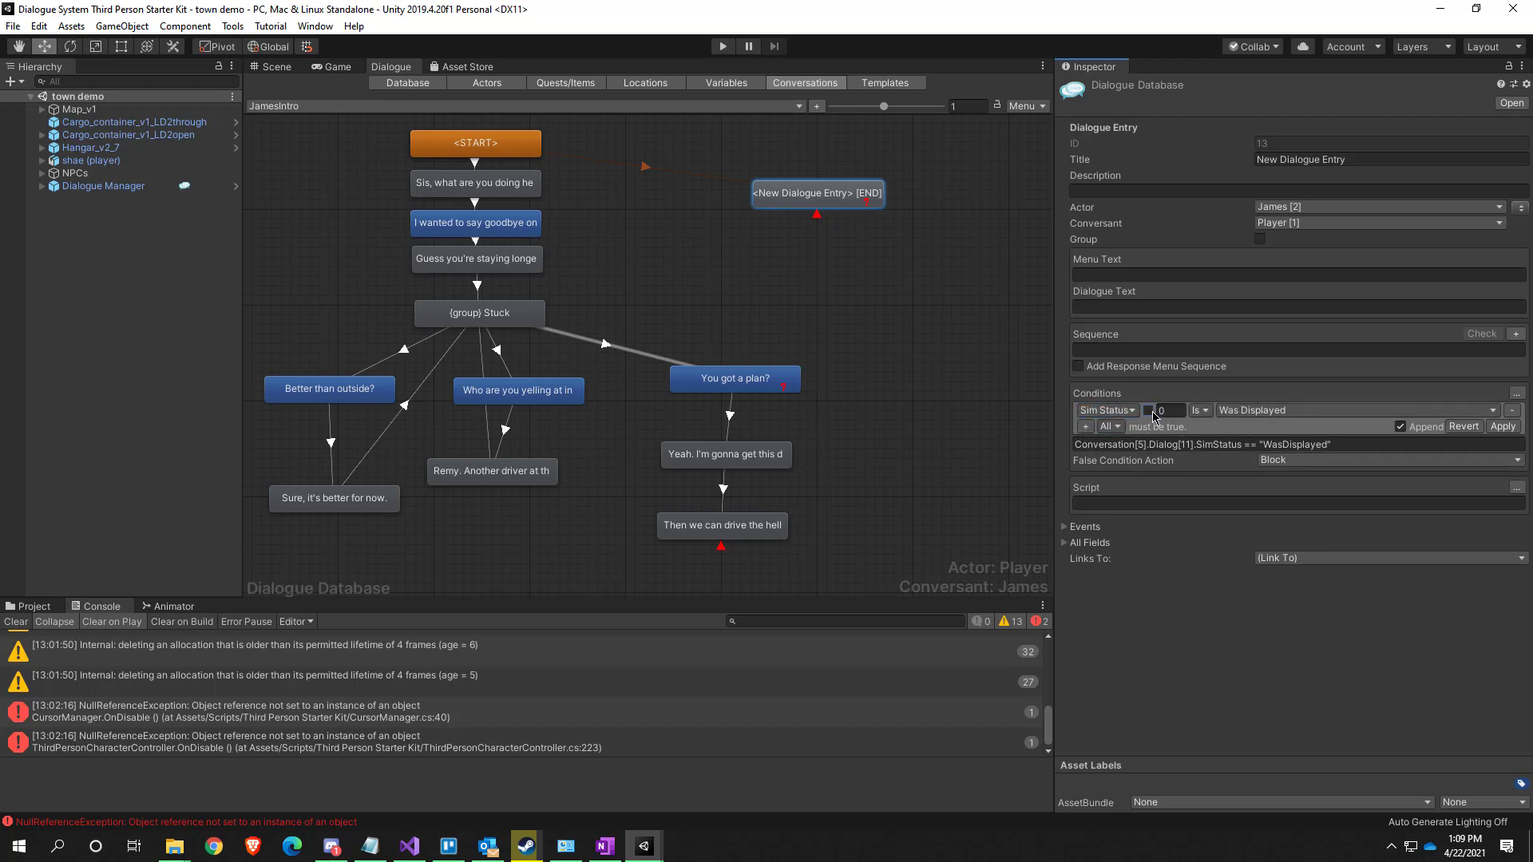
pyautogui.write('2')
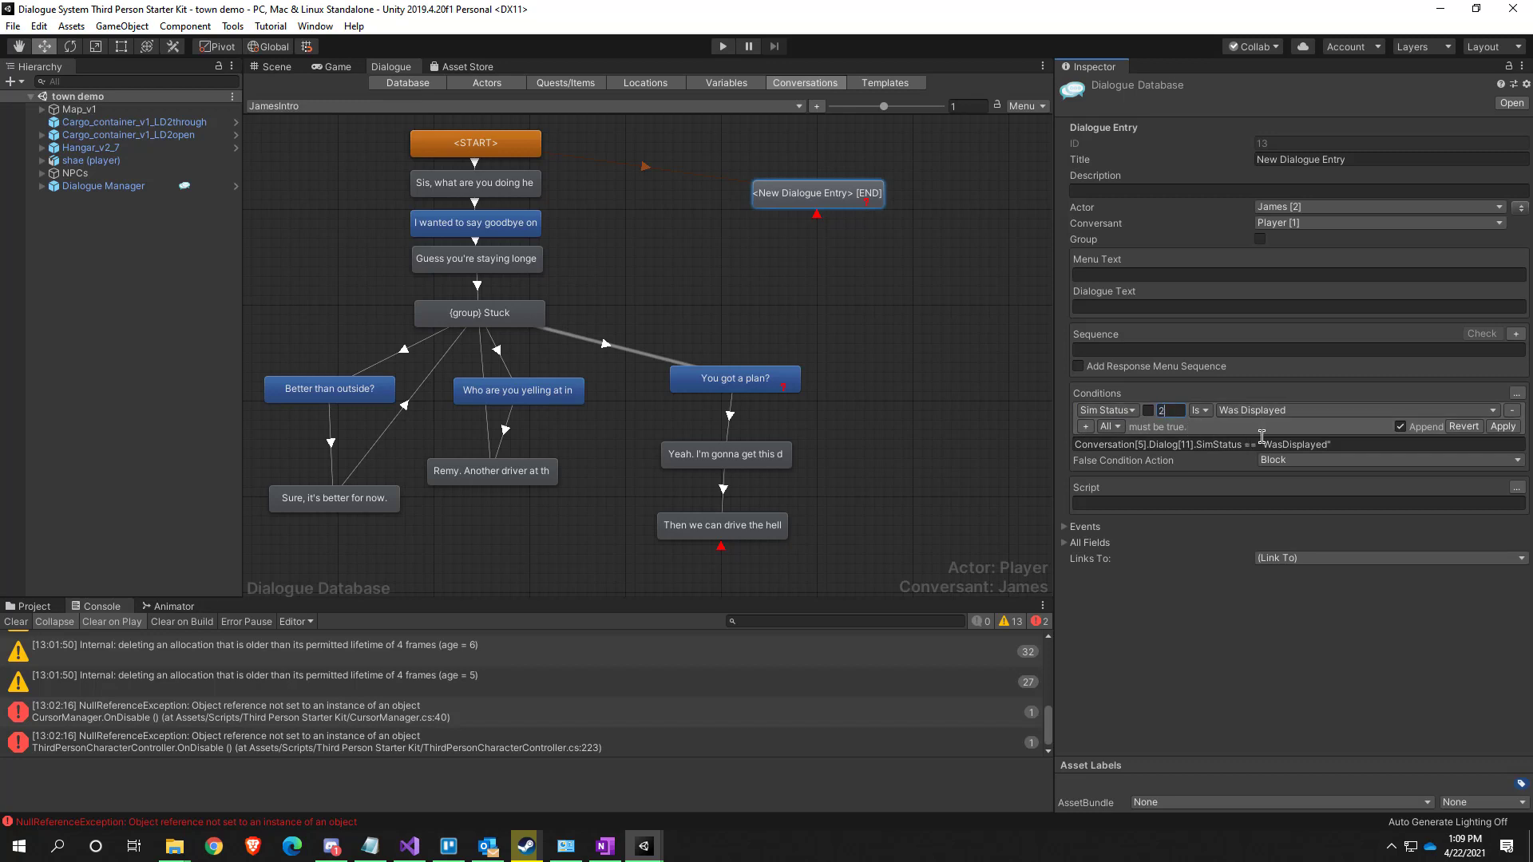
pyautogui.click(1502, 427)
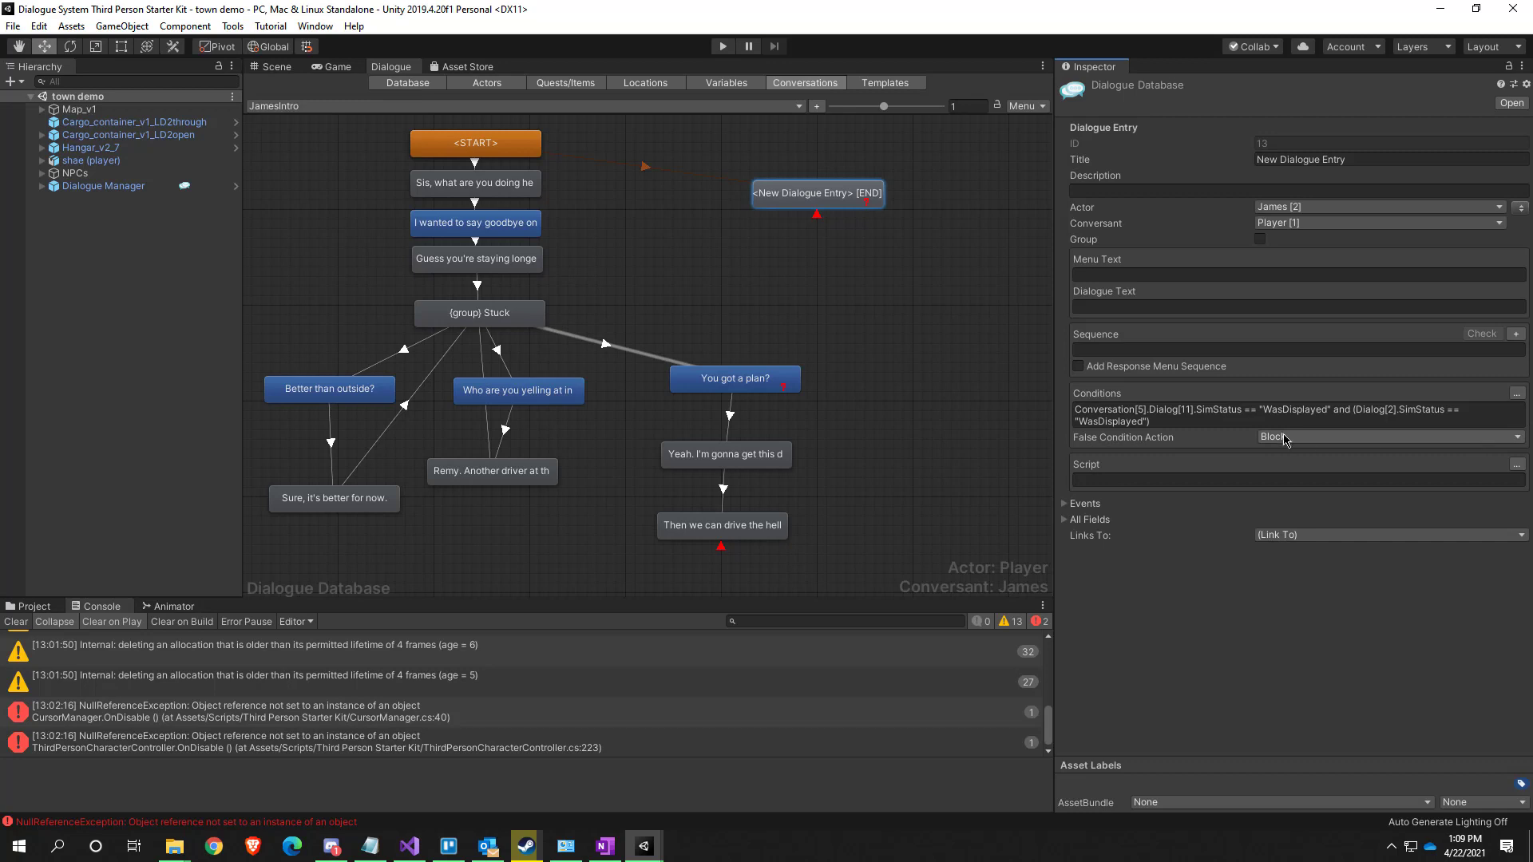
# Prefix the appended Dialog[2] condition with "Conversation[5]." and recheck the IDs of the conversation and the "Who are you yelling at in the garage?" entry
pyautogui.moveTo(1273, 411); pyautogui.dragTo(1390, 421)
pyautogui.click(1326, 422)
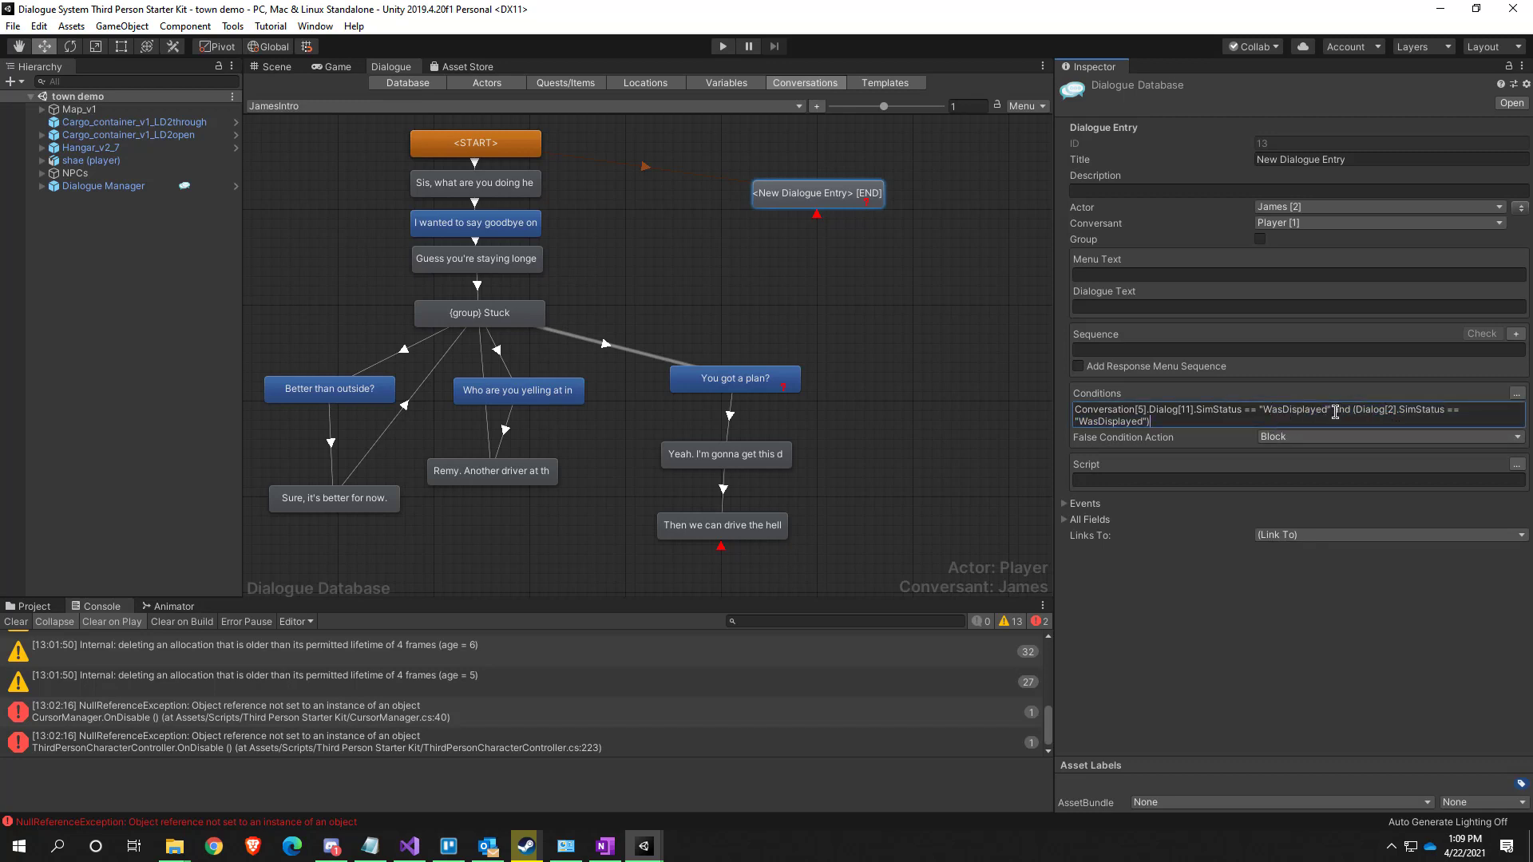
pyautogui.doubleClick(1340, 417)
pyautogui.moveTo(1357, 412); pyautogui.dragTo(1366, 423)
pyautogui.click(1366, 422)
pyautogui.write('Conversation')
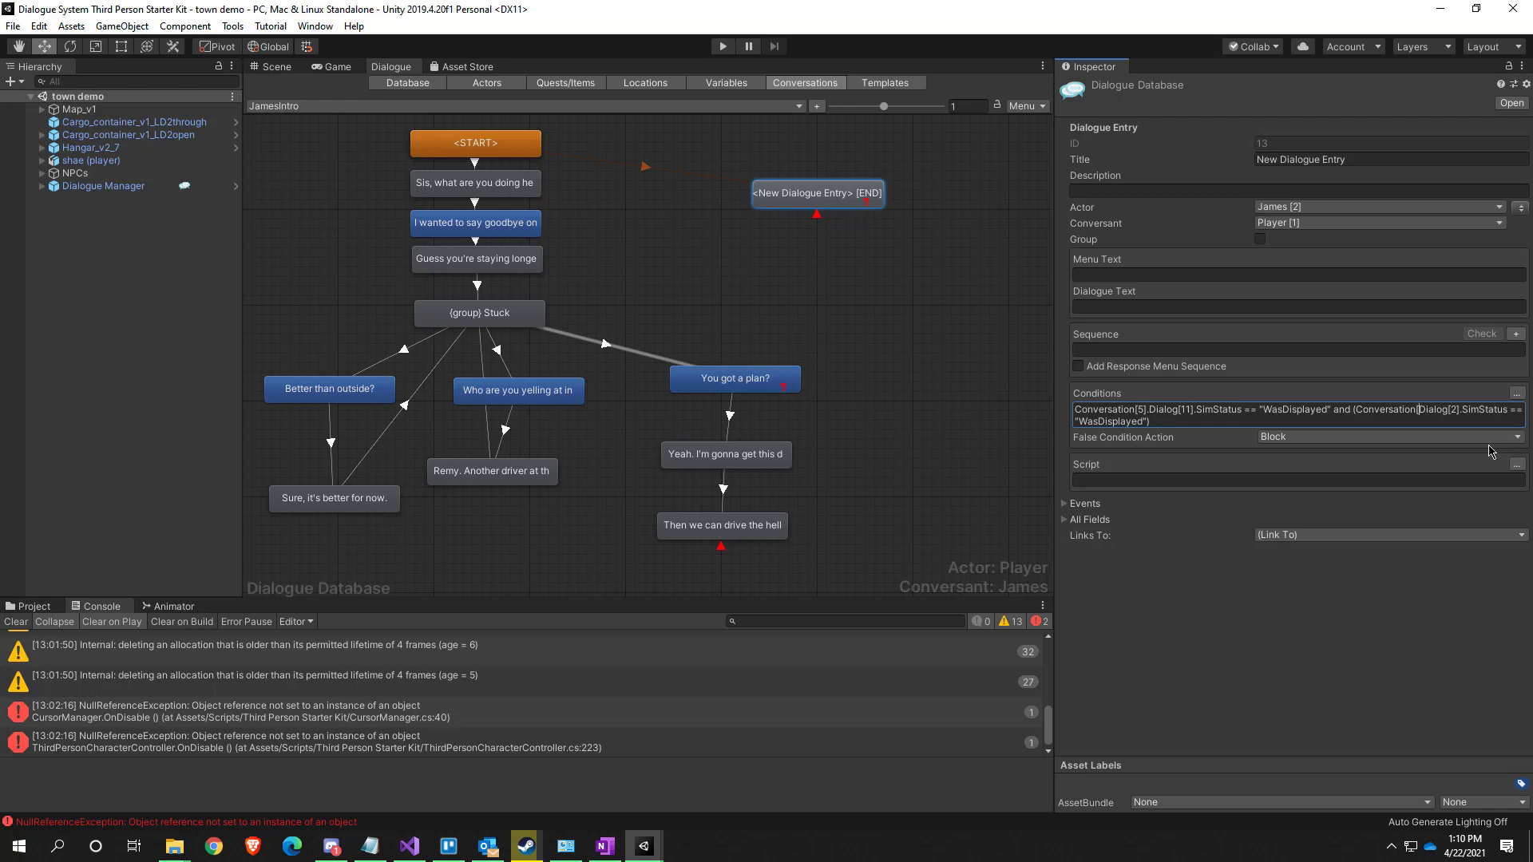
pyautogui.write('[5].')
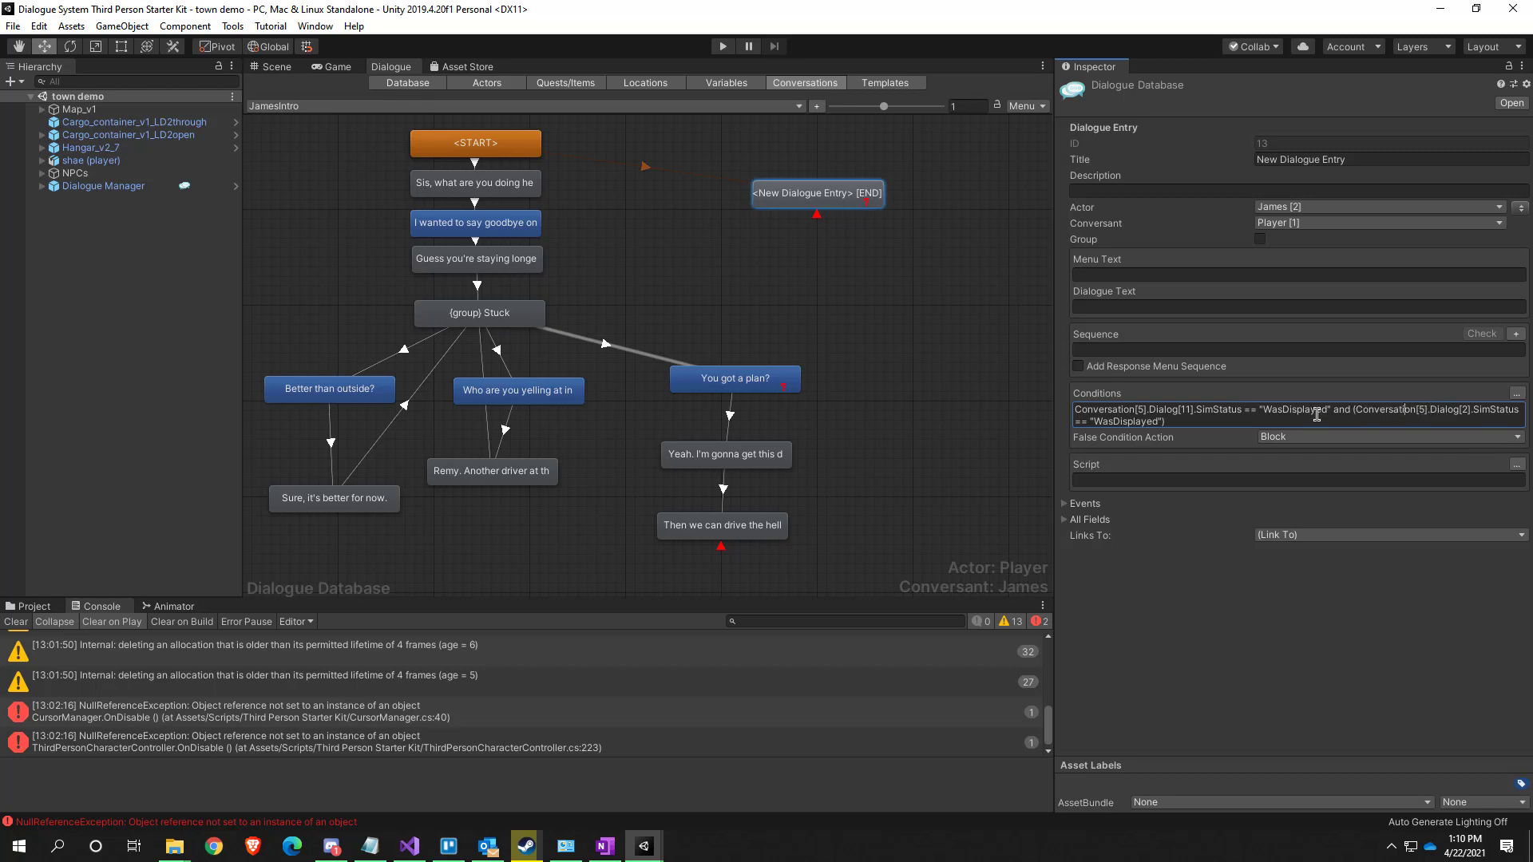
pyautogui.click(899, 309)
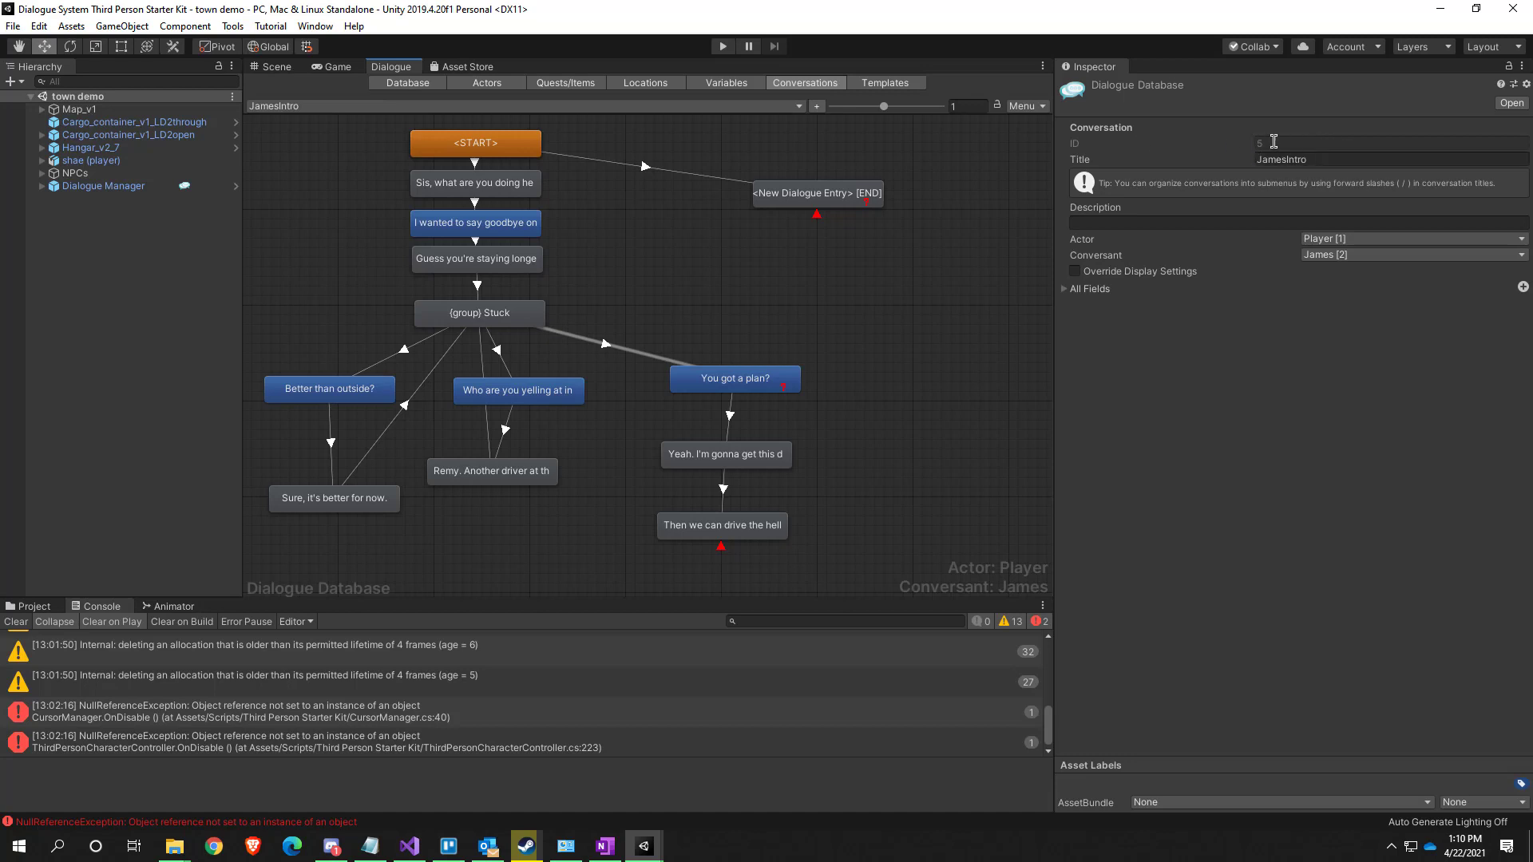
pyautogui.click(518, 389)
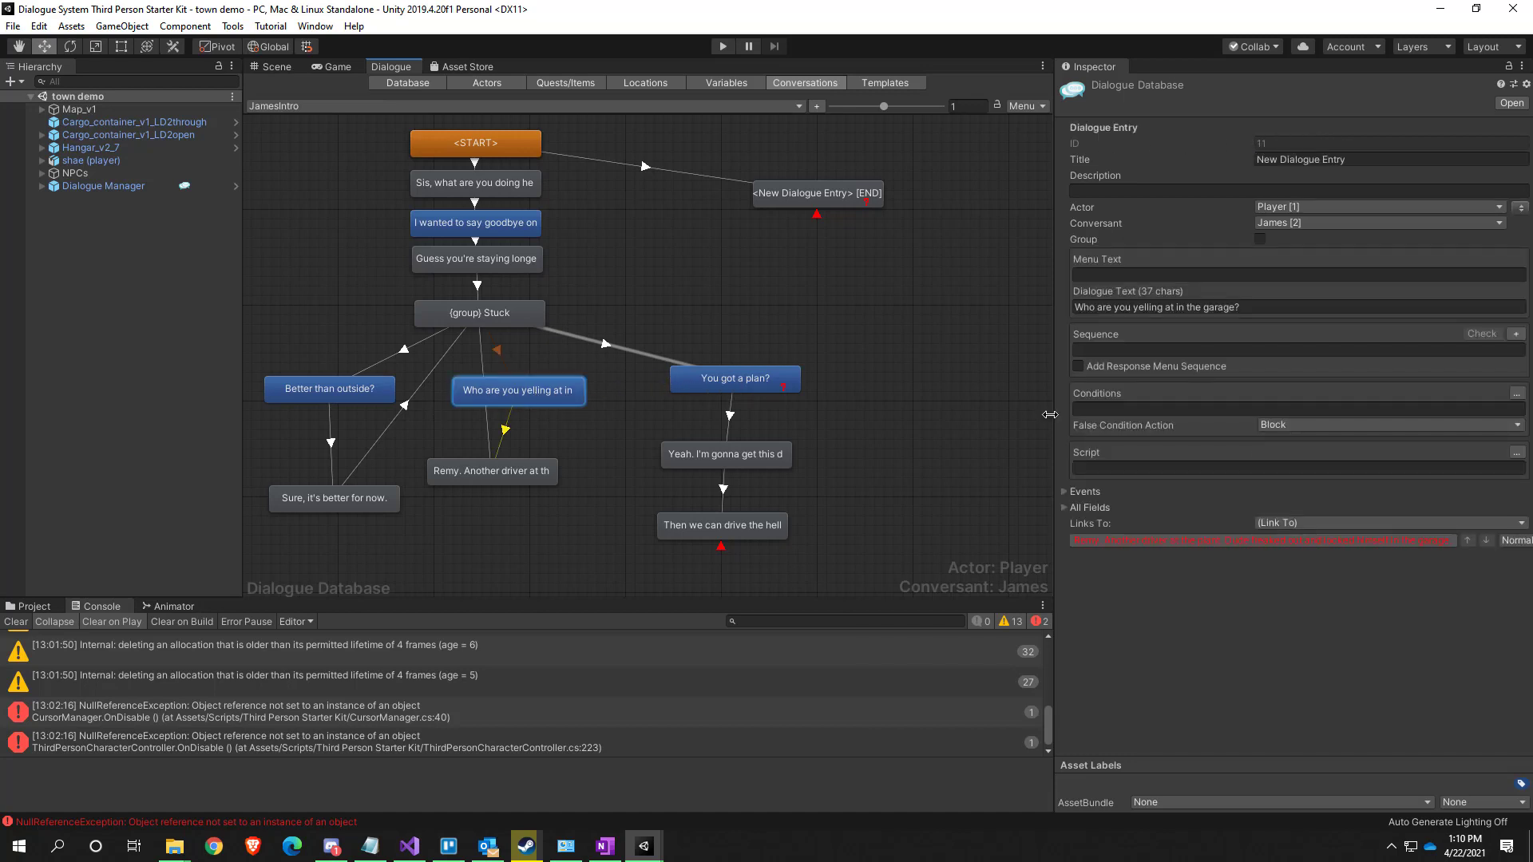
# Examine the new dialogue entry's combined condition, including its SimStatus reference and "WasDisplayed" value
pyautogui.click(806, 199)
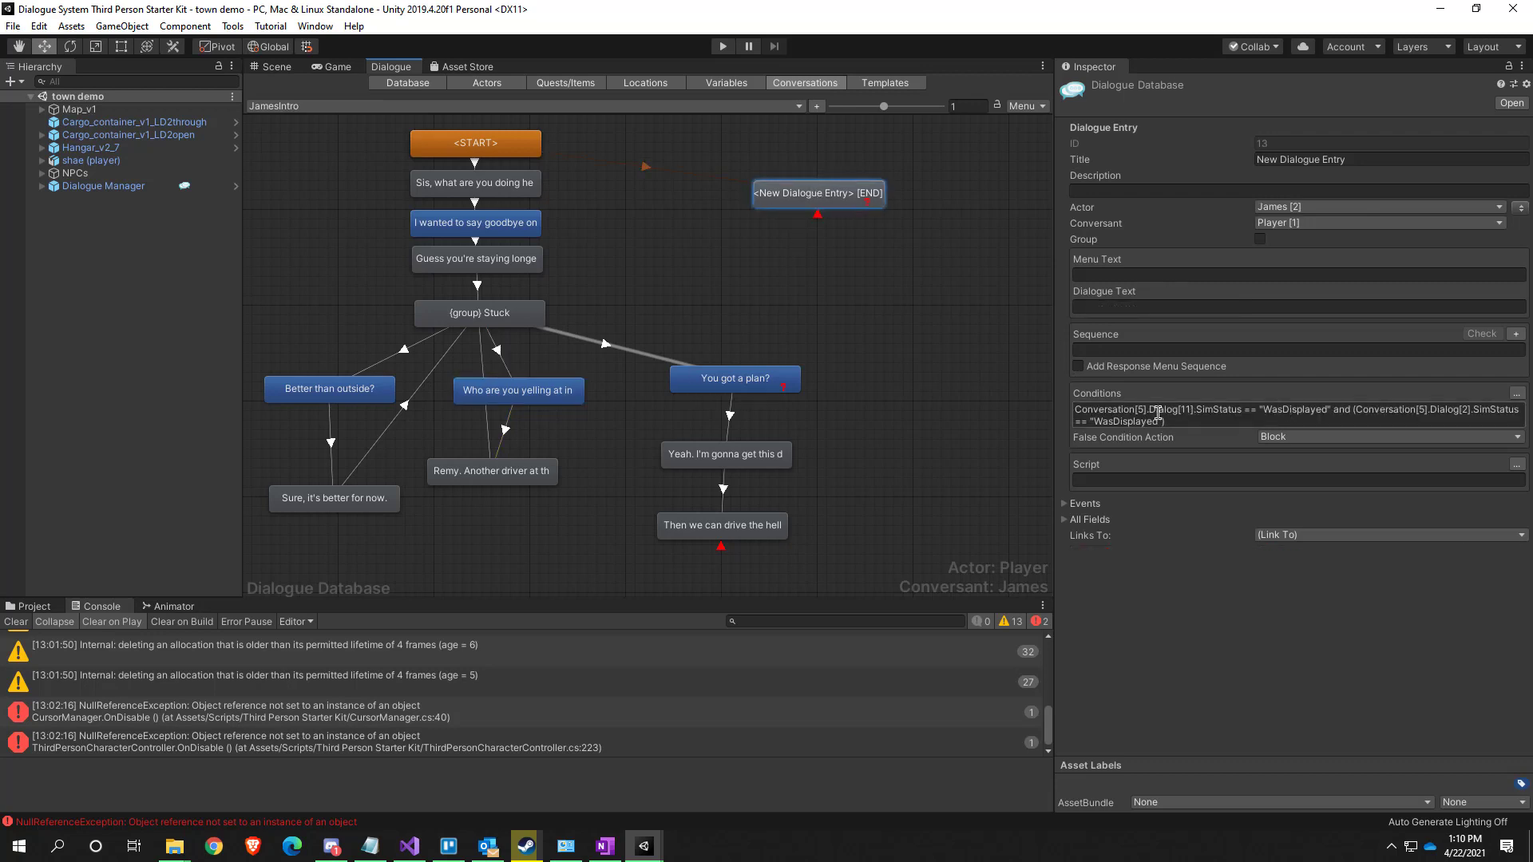
pyautogui.click(1189, 411)
pyautogui.hotkey('ctrl', 'a')
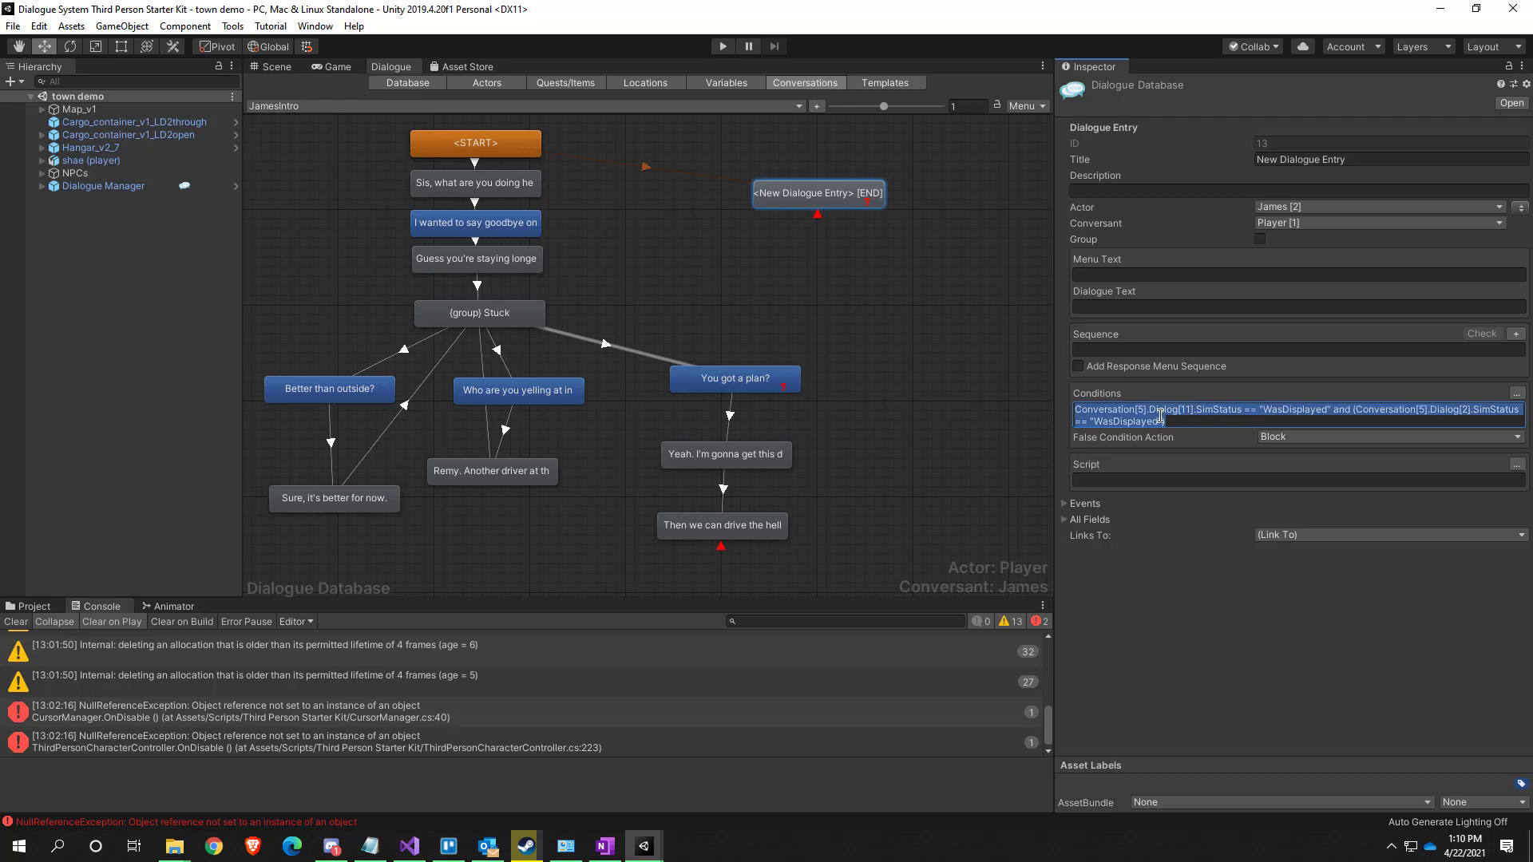
pyautogui.click(1174, 410)
pyautogui.moveTo(1192, 410); pyautogui.dragTo(1239, 412)
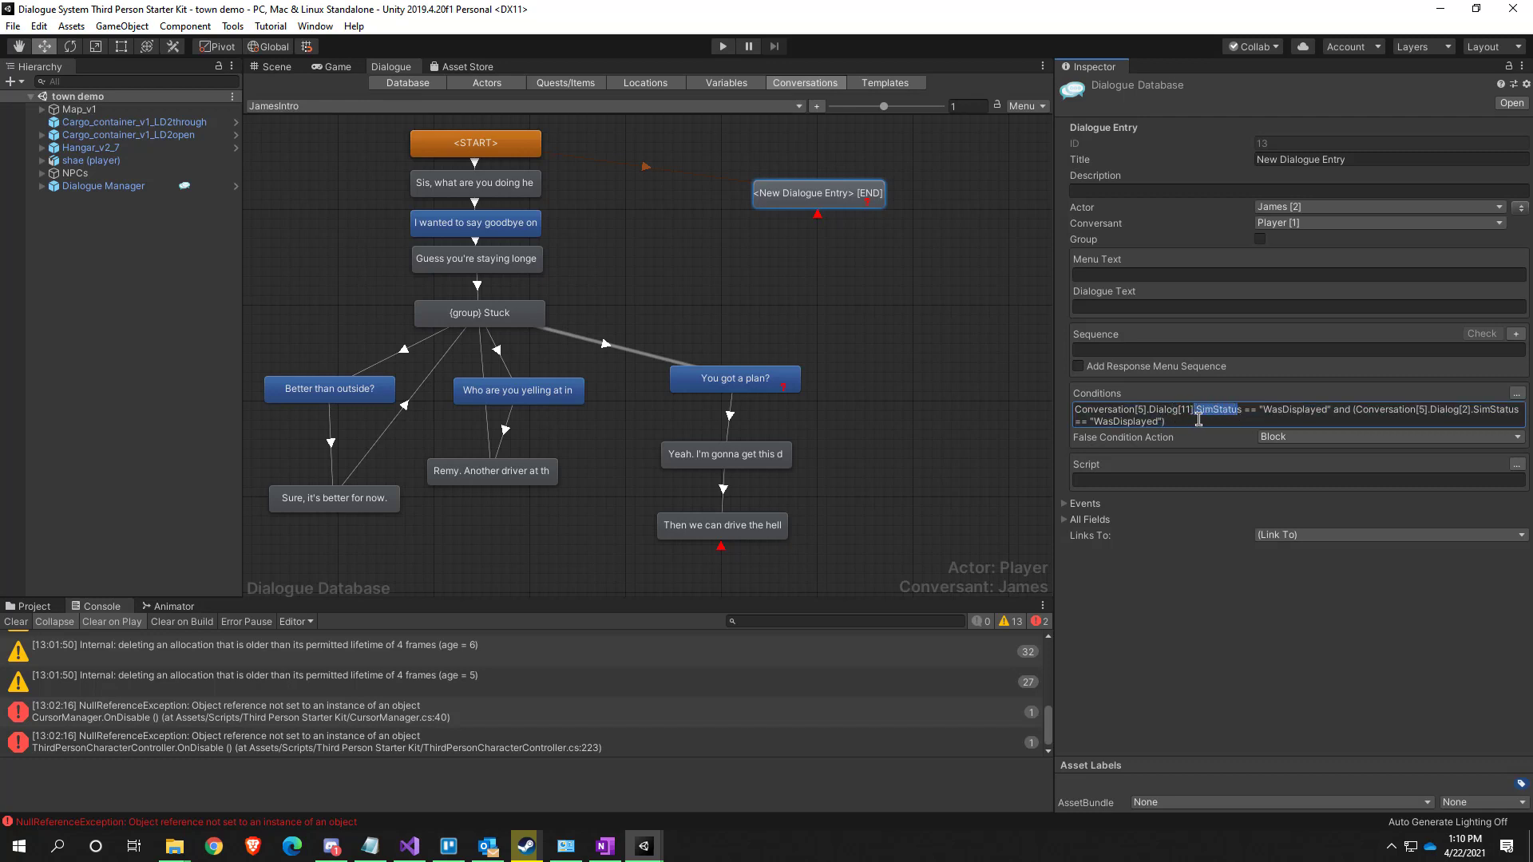
pyautogui.moveTo(1271, 410); pyautogui.dragTo(1329, 415)
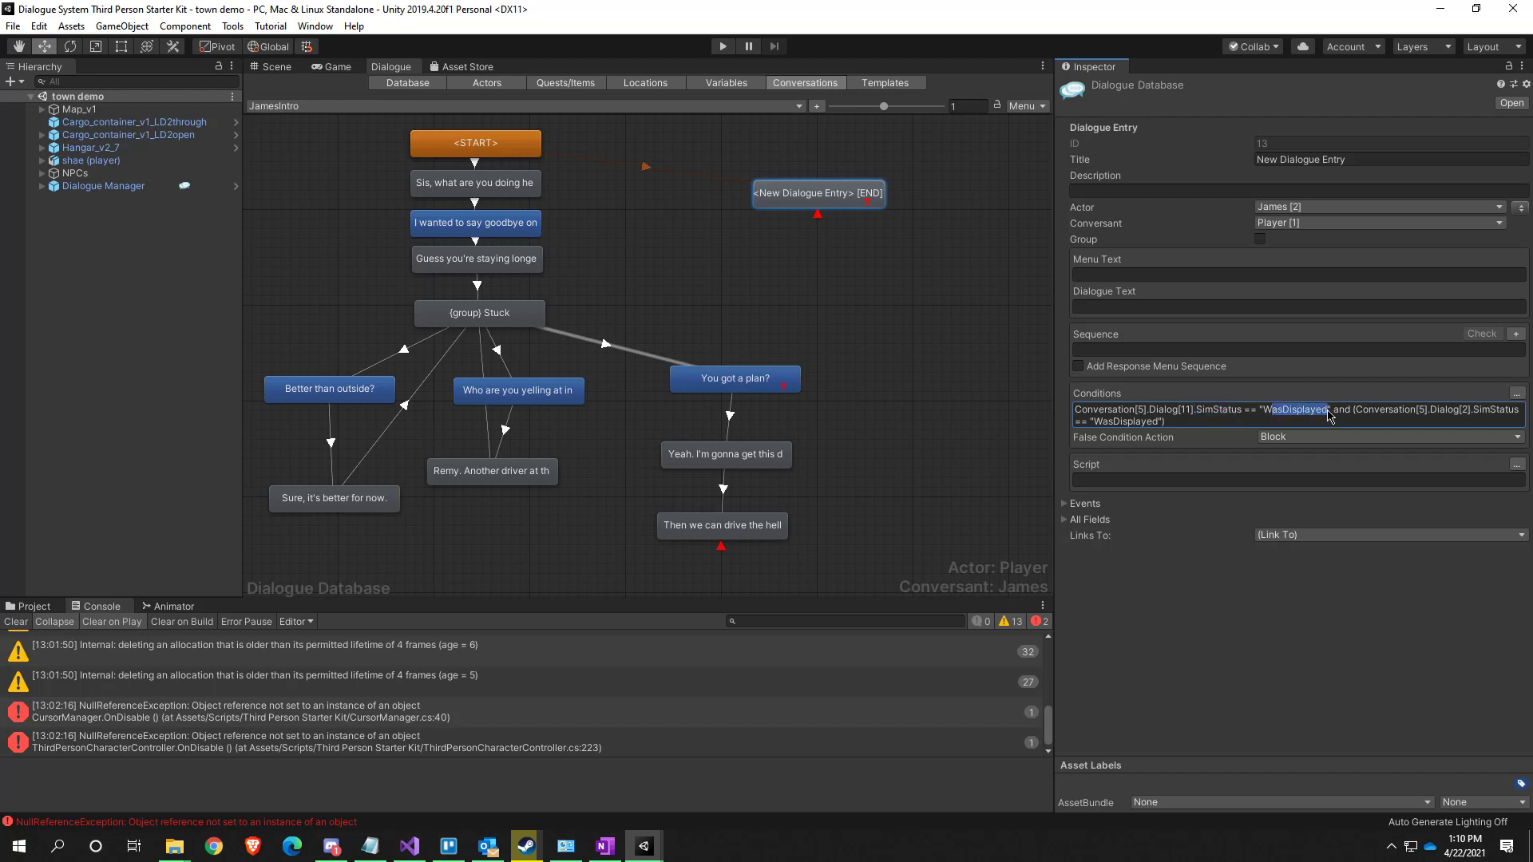
# Compare the condition of the "You got a plan?" entry with that of the new dialogue entry
pyautogui.click(747, 380)
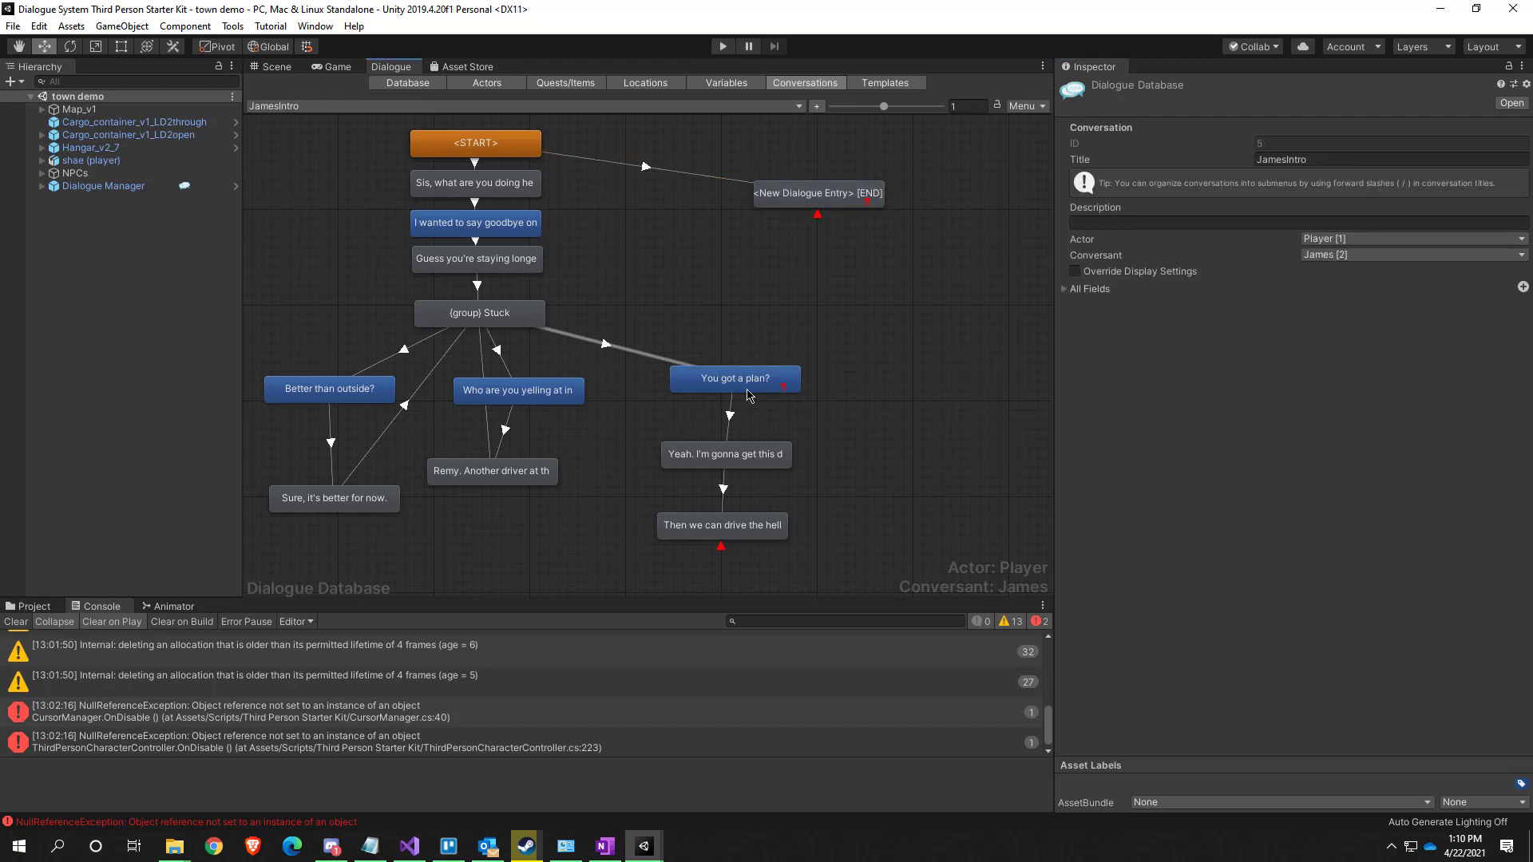
pyautogui.moveTo(1191, 420); pyautogui.dragTo(1074, 413)
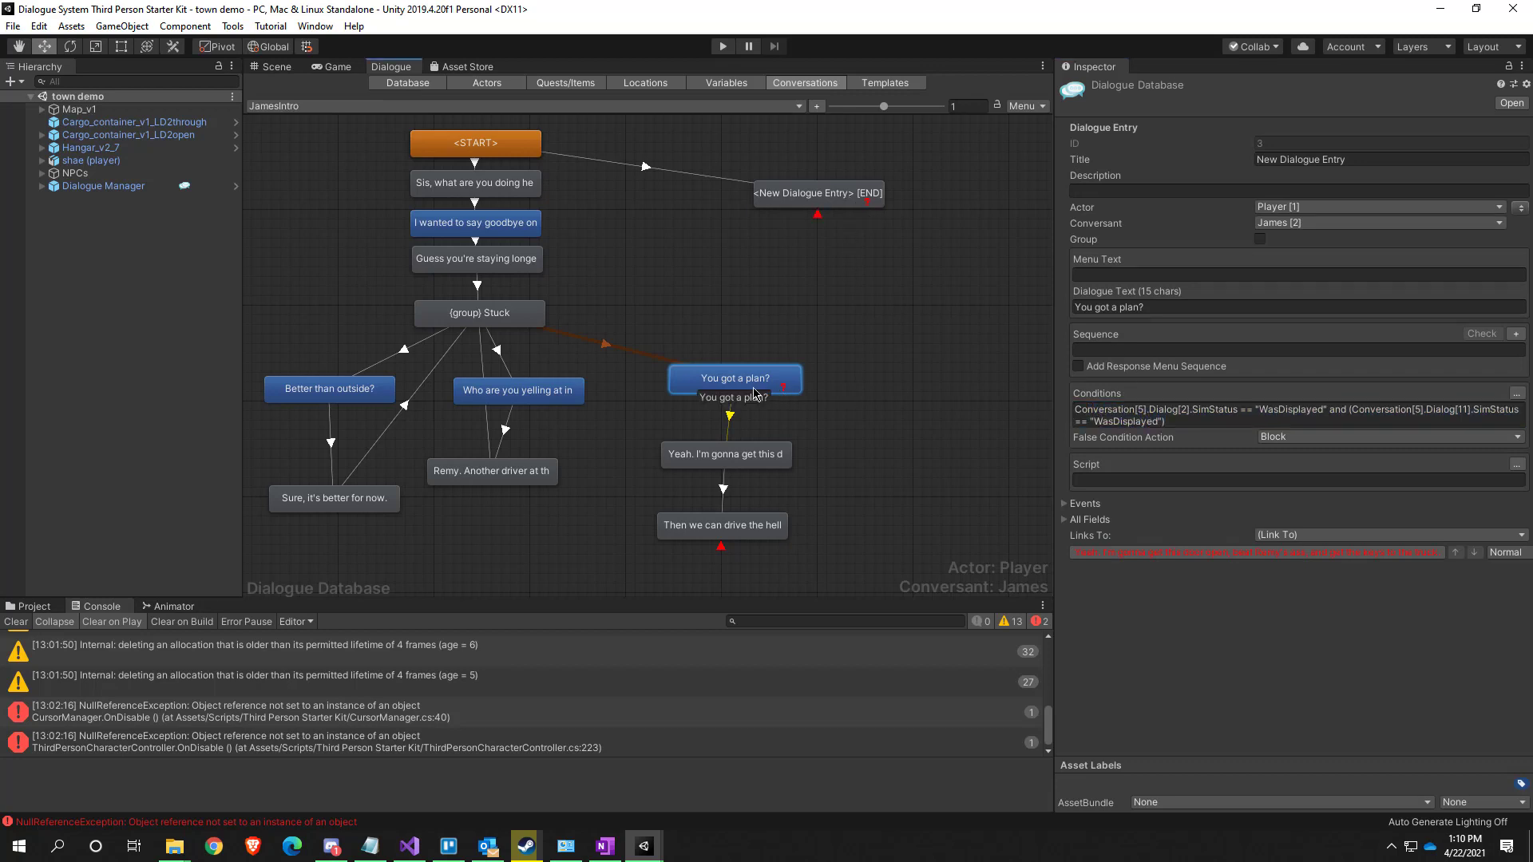
pyautogui.click(854, 203)
pyautogui.moveTo(1197, 423); pyautogui.dragTo(1068, 404)
pyautogui.click(763, 387)
# Delete the new dialogue entry linked from START and display the "You got a plan?" entry's properties
pyautogui.click(851, 193)
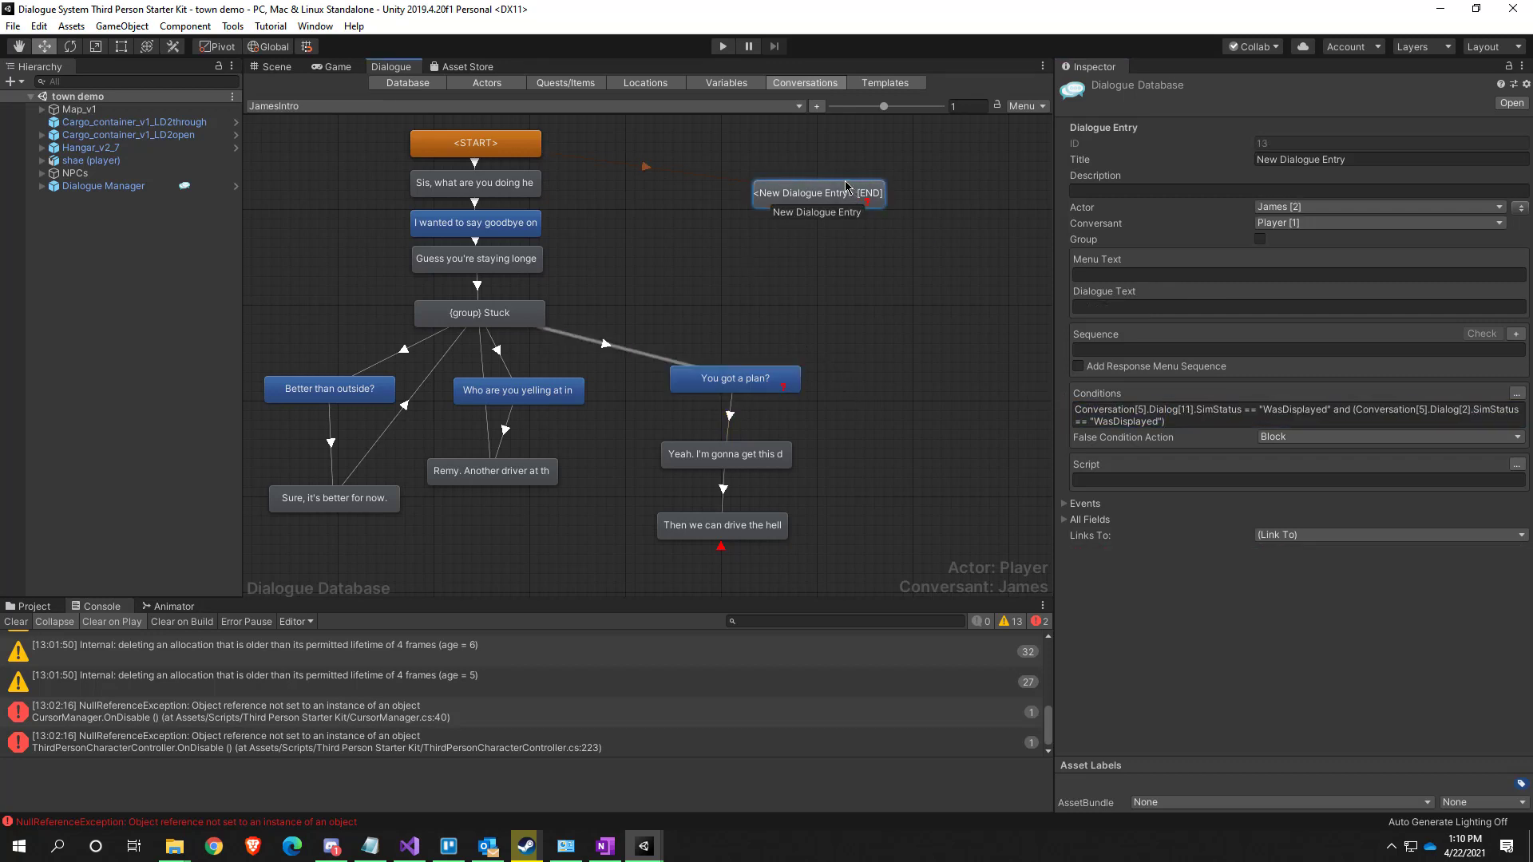
pyautogui.press('Delete')
pyautogui.click(812, 455)
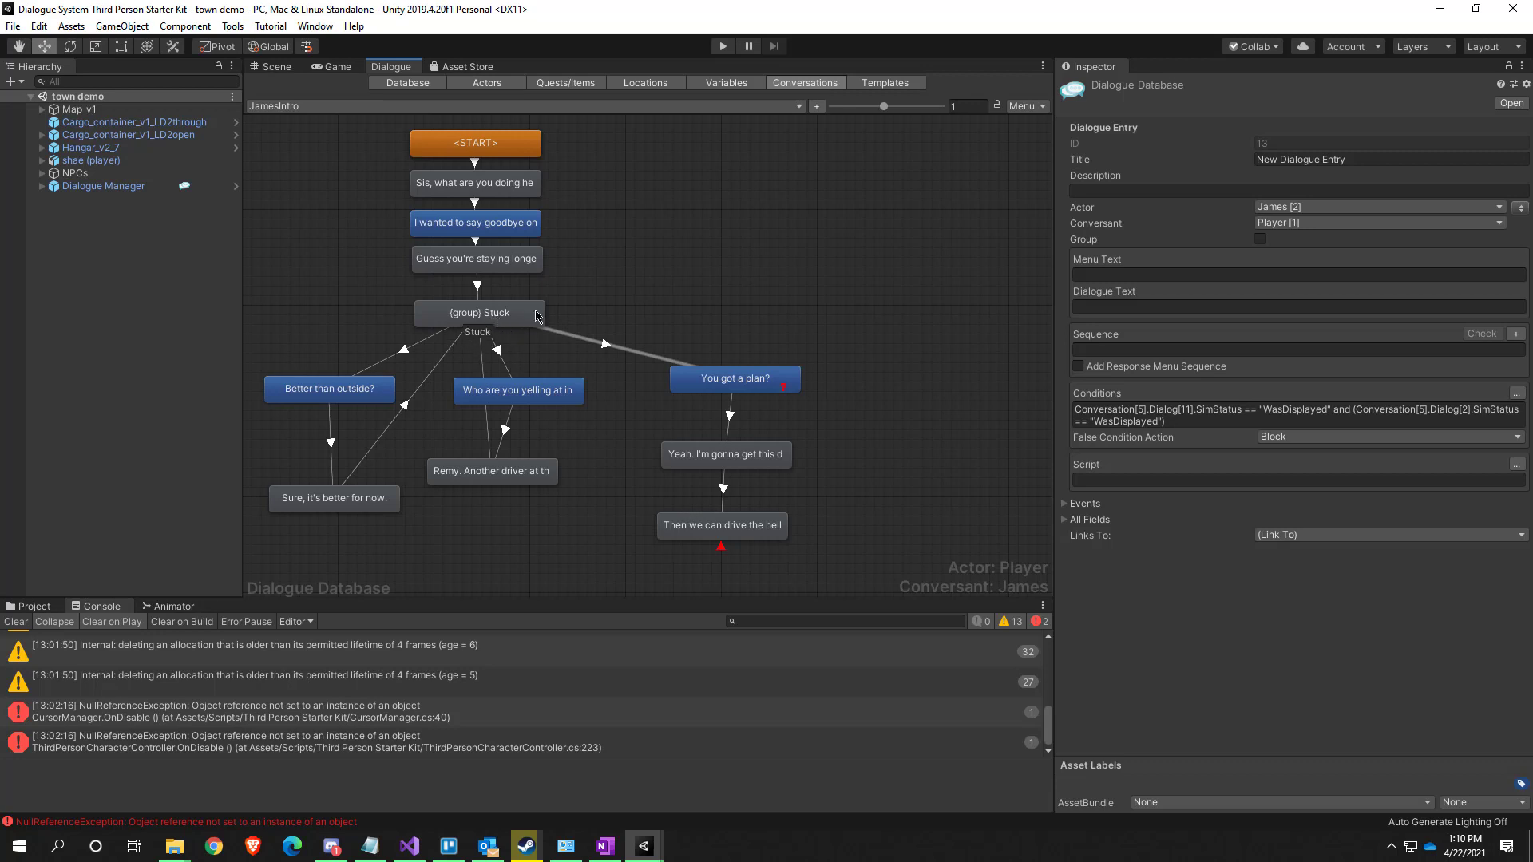
pyautogui.click(732, 384)
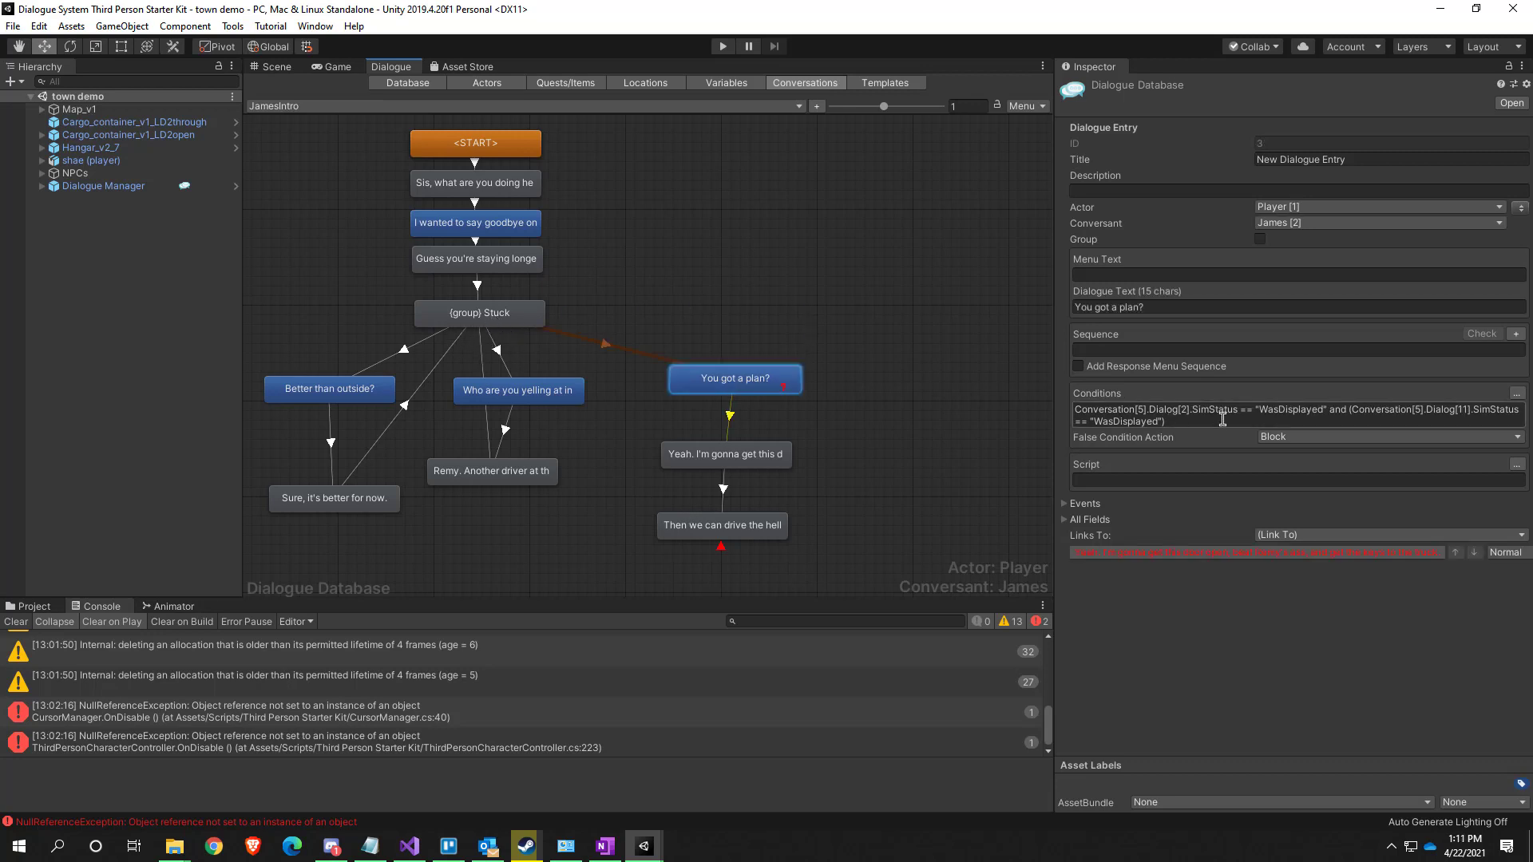